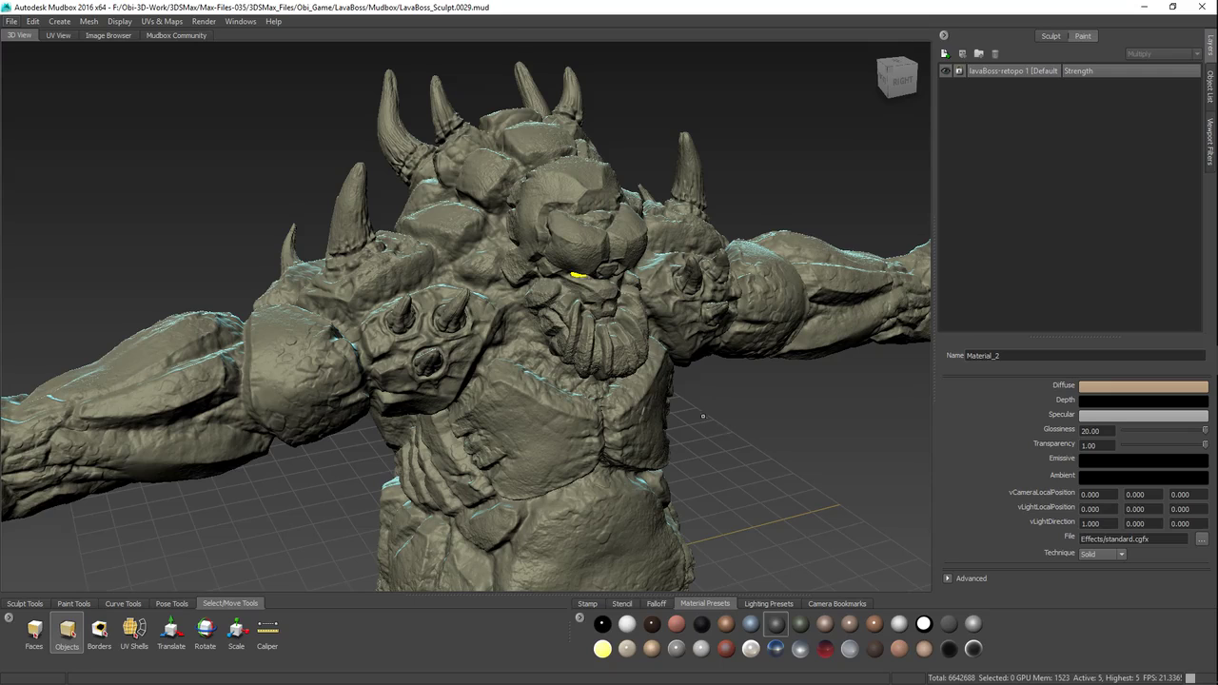
# Lower the lavaBoss-retopo sculpt's subdivision step by step down to level 0
pyautogui.keyDown('alt'); pyautogui.moveTo(642, 381); pyautogui.dragTo(837, 418); pyautogui.keyUp('alt')
pyautogui.keyDown('alt'); pyautogui.moveTo(571, 380); pyautogui.dragTo(577, 381, button='middle'); pyautogui.keyUp('alt')
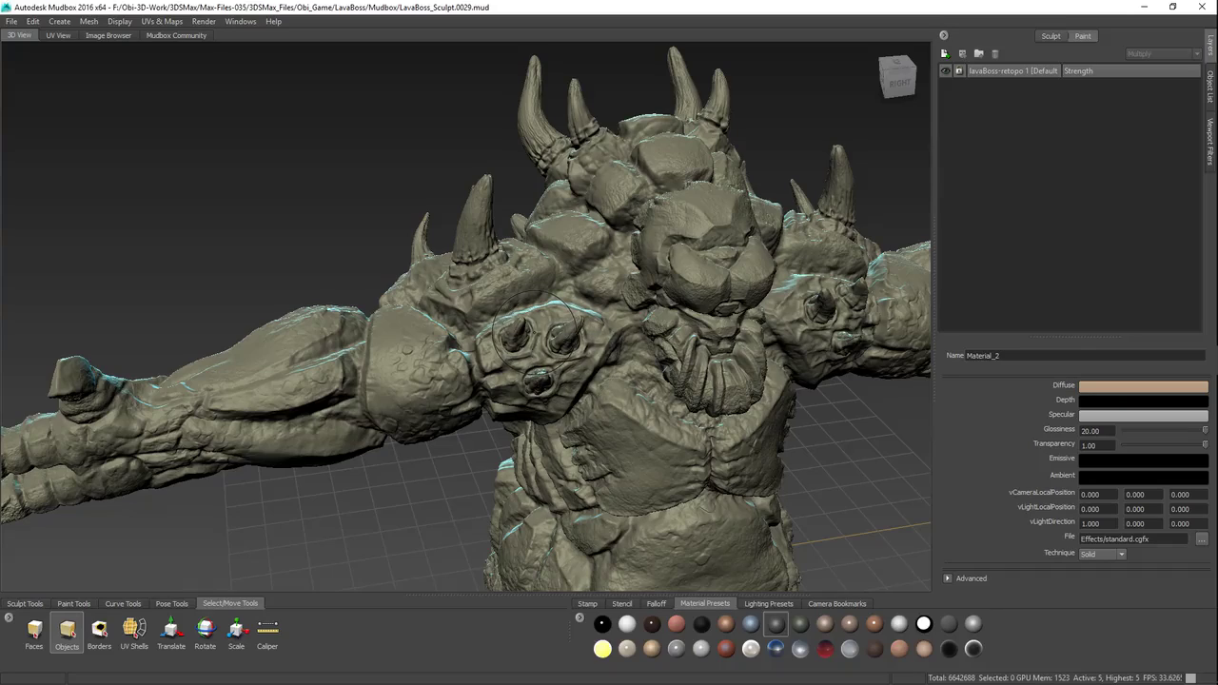
pyautogui.press('pagedown')
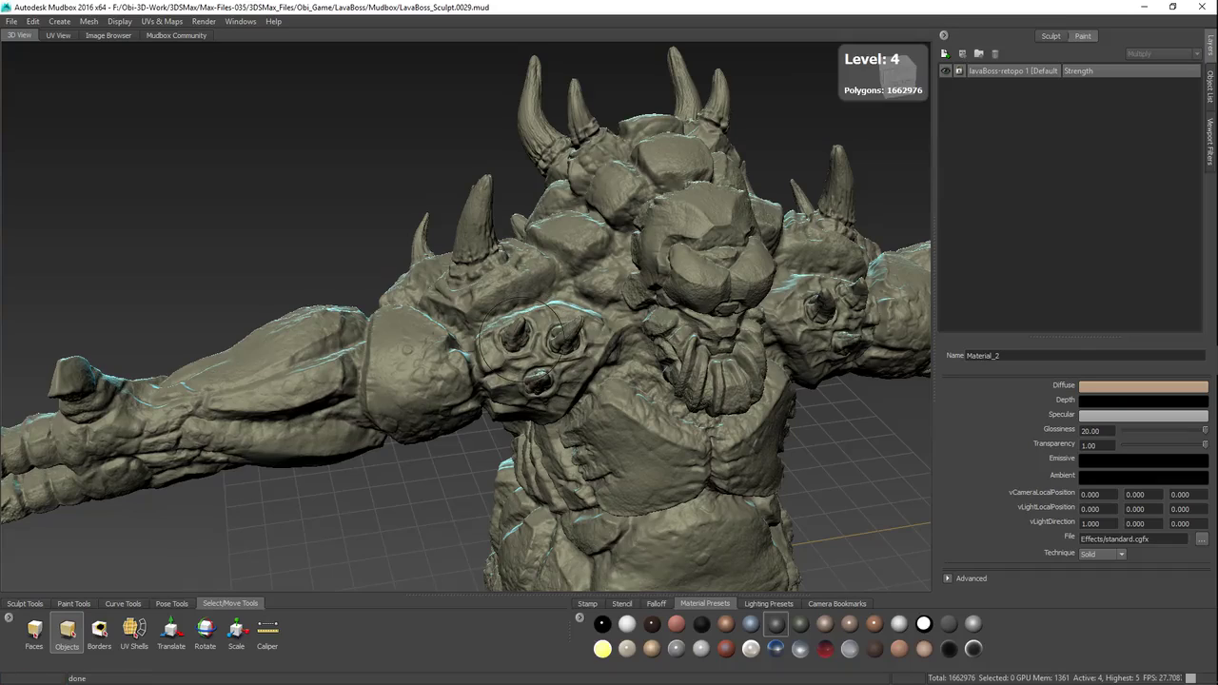
pyautogui.press('pagedown')
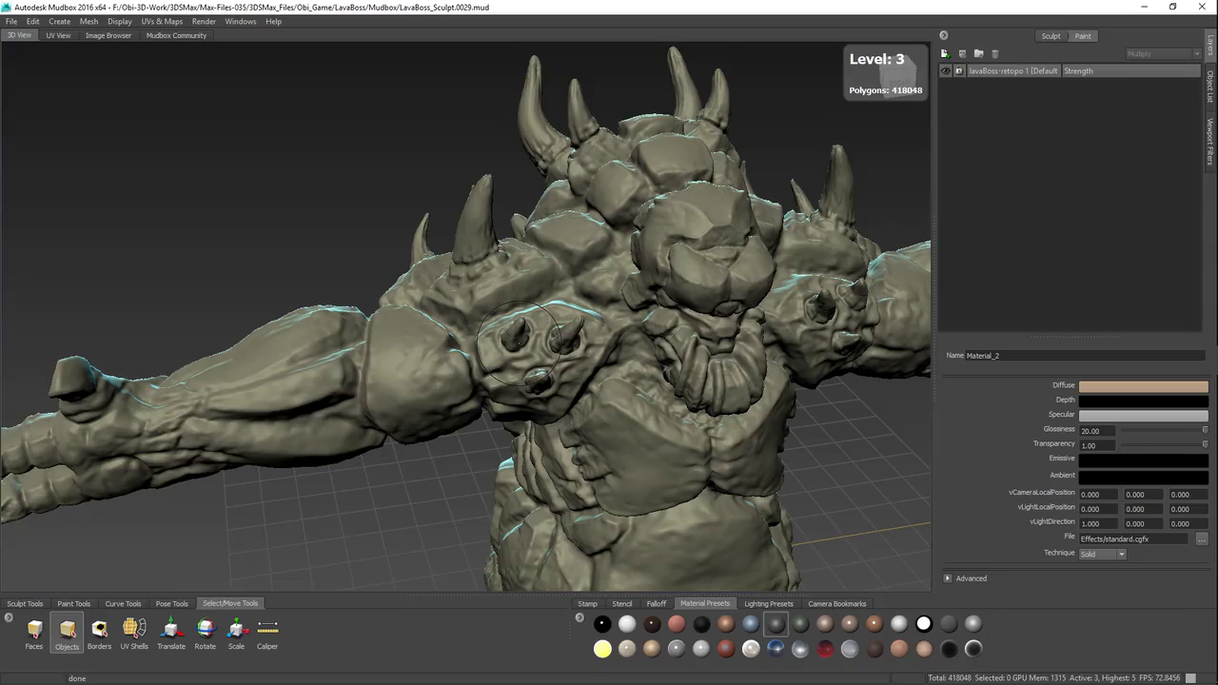
pyautogui.press('pagedown')
pyautogui.press('pagedown')
pyautogui.press('pagedown')
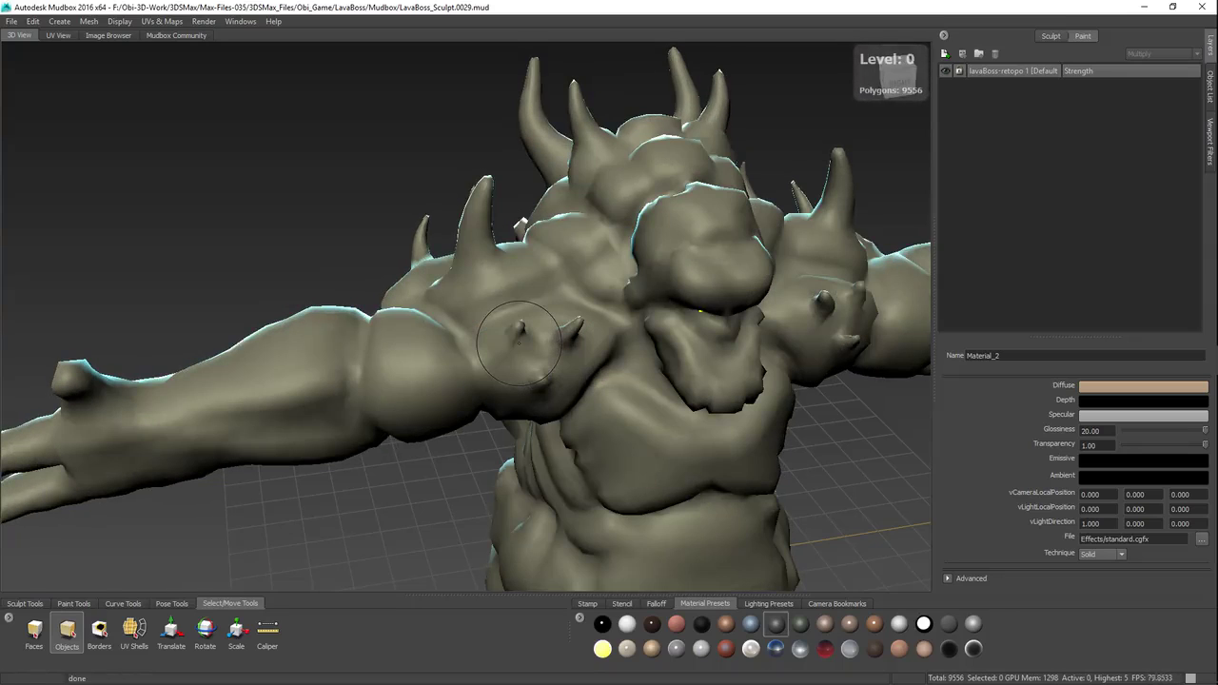
# Raise the sculpt's subdivision step by step back up to level 5
pyautogui.moveTo(516, 343)
pyautogui.keyDown('alt'); pyautogui.mouseDown()
pyautogui.moveTo(571, 275)
pyautogui.moveTo(704, 257)
pyautogui.moveTo(808, 286)
pyautogui.moveTo(837, 328)
pyautogui.moveTo(704, 395)
pyautogui.moveTo(612, 398)
pyautogui.moveTo(526, 359)
pyautogui.moveTo(502, 336)
pyautogui.moveTo(511, 320)
pyautogui.mouseUp(); pyautogui.keyUp('alt')
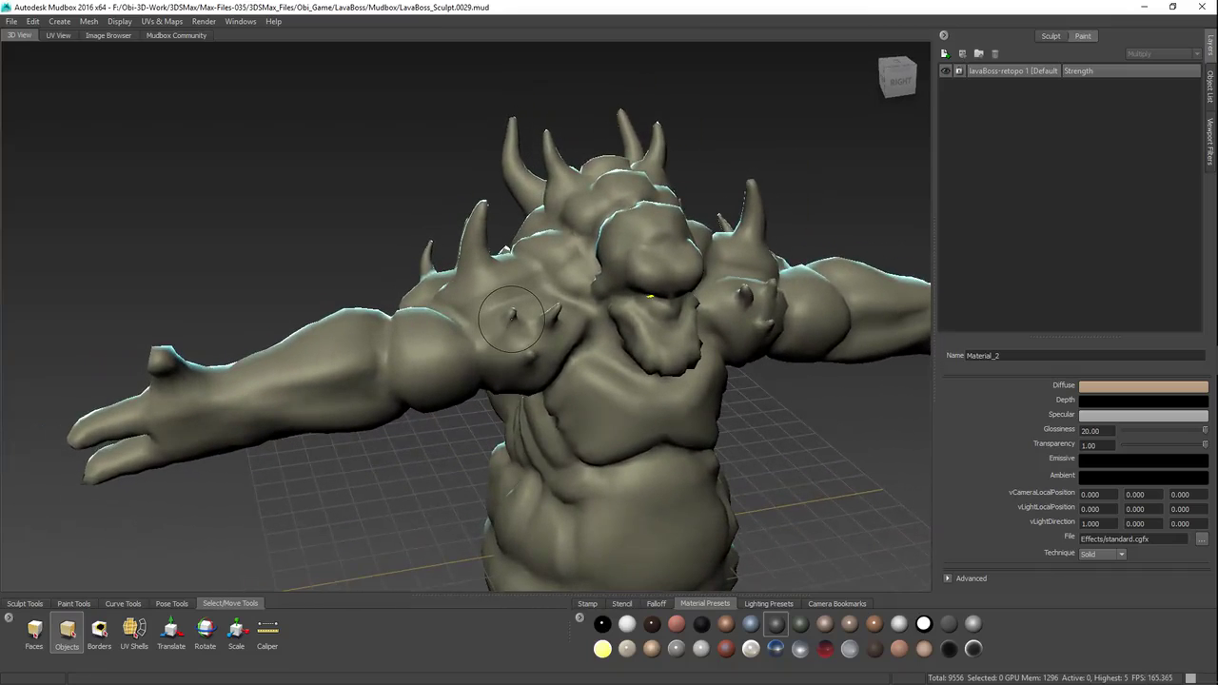
pyautogui.press('pageup')
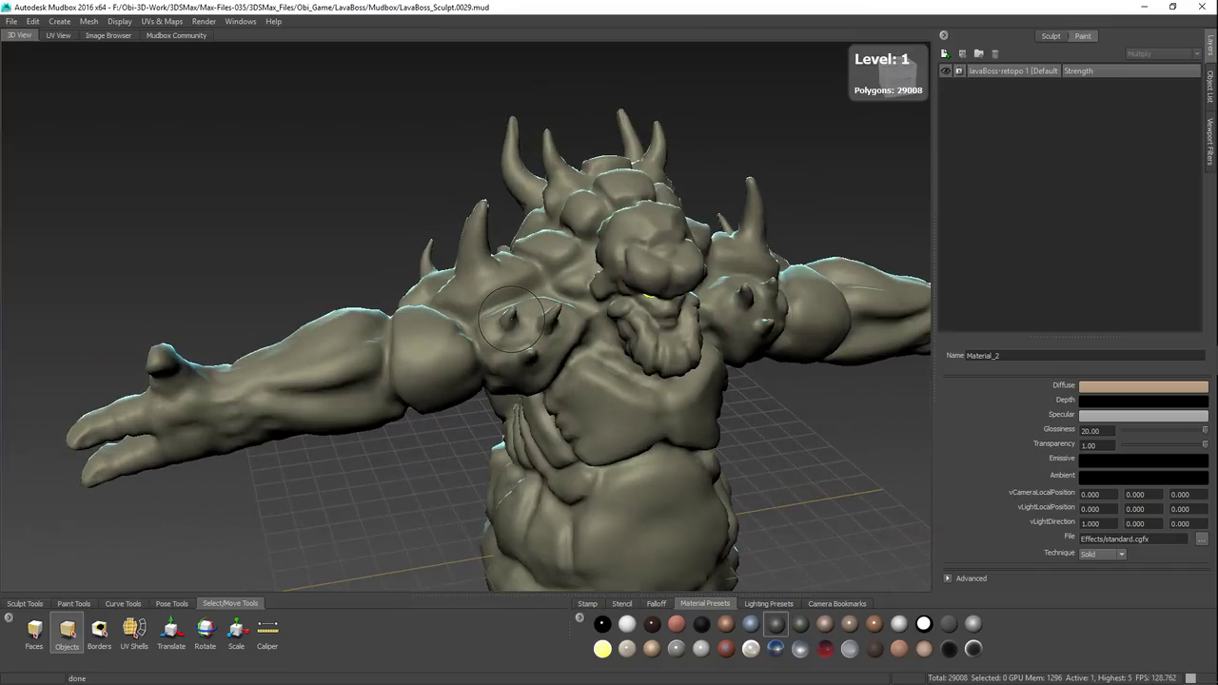
pyautogui.press('pageup')
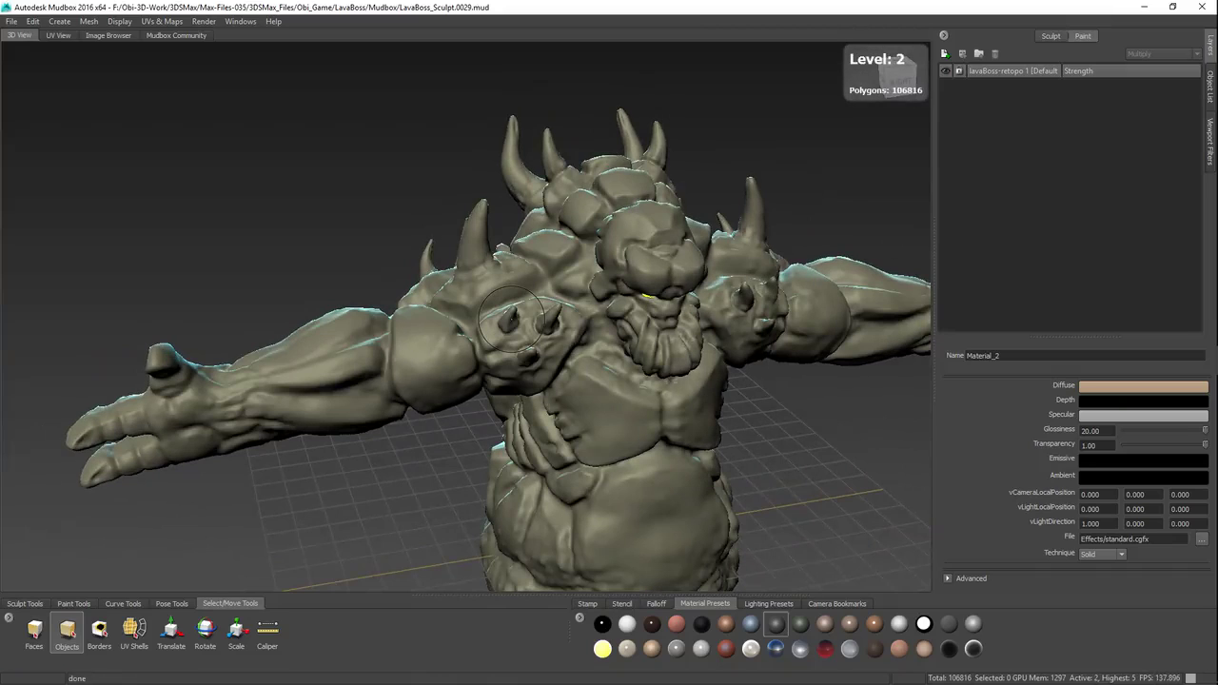
pyautogui.press('pageup')
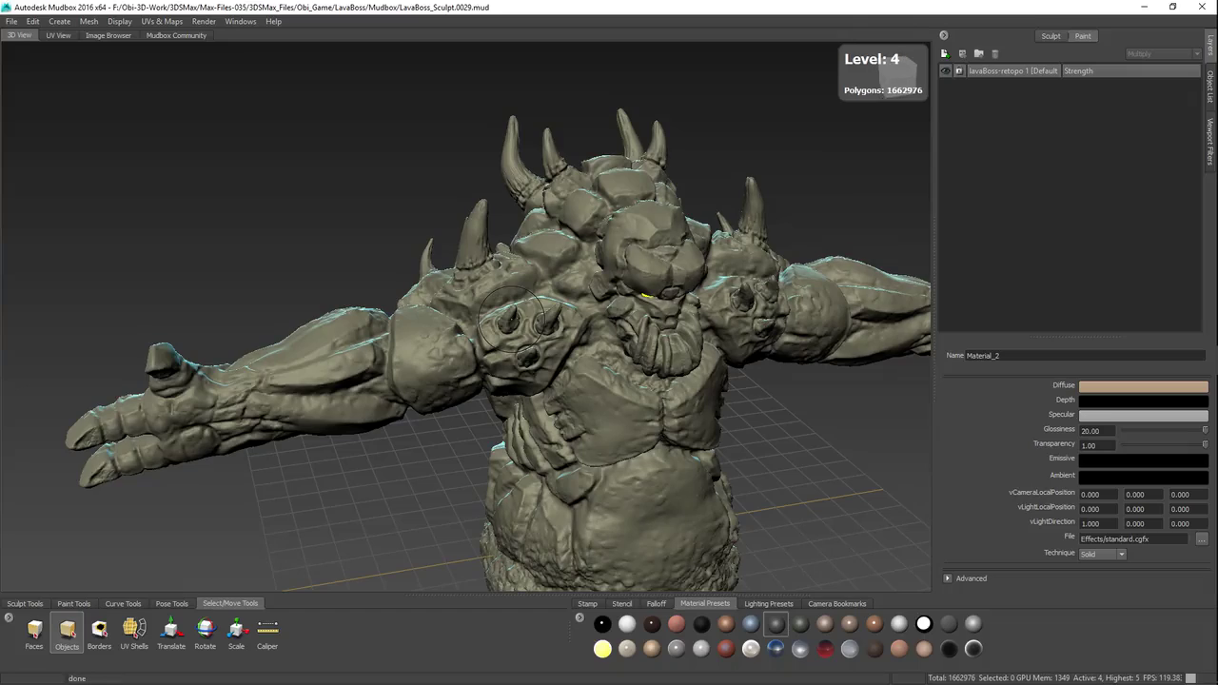
pyautogui.press('pageup')
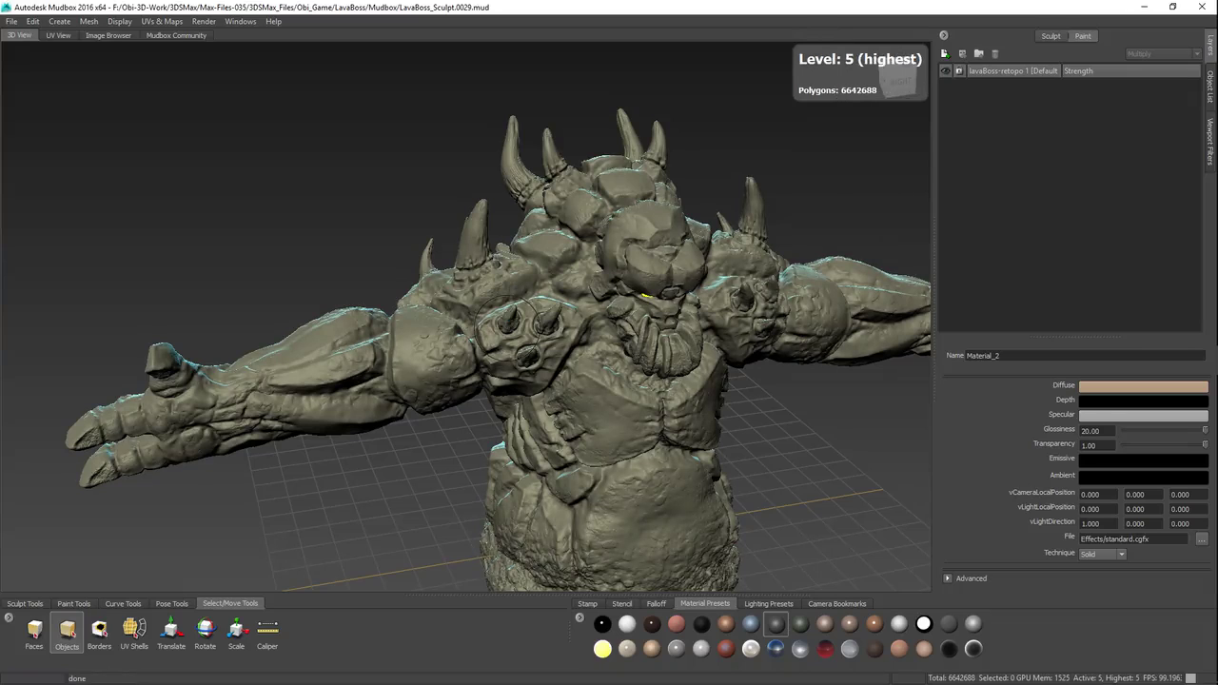
# Examine the full-detail sculpt's back, outstretched arm and torso from several angles
pyautogui.moveTo(532, 381)
pyautogui.keyDown('alt'); pyautogui.mouseDown()
pyautogui.moveTo(471, 295)
pyautogui.moveTo(499, 306)
pyautogui.moveTo(543, 380)
pyautogui.moveTo(524, 366)
pyautogui.mouseUp(); pyautogui.keyUp('alt')
pyautogui.moveTo(523, 366)
pyautogui.keyDown('alt'); pyautogui.mouseDown(button='right')
pyautogui.moveTo(466, 366)
pyautogui.moveTo(593, 366)
pyautogui.mouseUp(button='right'); pyautogui.keyUp('alt')
pyautogui.moveTo(457, 352)
pyautogui.keyDown('alt'); pyautogui.mouseDown()
pyautogui.moveTo(609, 409)
pyautogui.moveTo(751, 347)
pyautogui.mouseUp(); pyautogui.keyUp('alt')
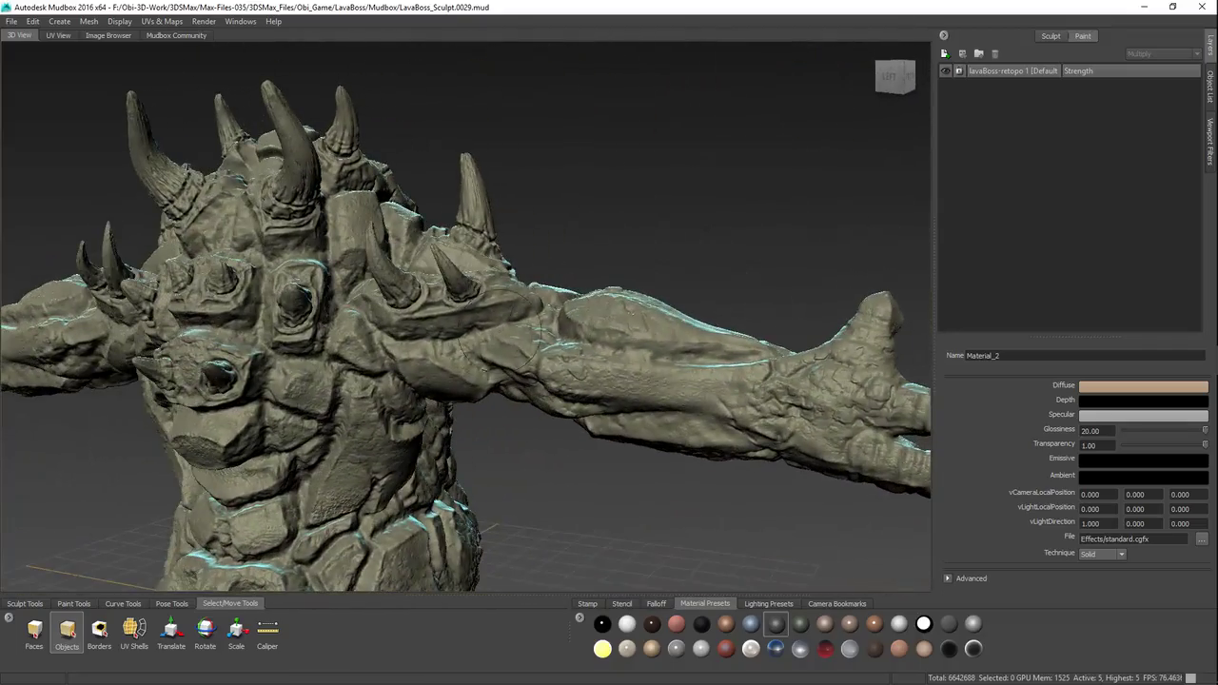
pyautogui.keyDown('alt'); pyautogui.moveTo(543, 352); pyautogui.dragTo(580, 347); pyautogui.keyUp('alt')
pyautogui.keyDown('alt'); pyautogui.moveTo(581, 348); pyautogui.dragTo(630, 280, button='middle'); pyautogui.keyUp('alt')
pyautogui.moveTo(532, 352)
pyautogui.keyDown('alt'); pyautogui.mouseDown()
pyautogui.moveTo(609, 328)
pyautogui.moveTo(456, 352)
pyautogui.moveTo(333, 333)
pyautogui.moveTo(209, 357)
pyautogui.mouseUp(); pyautogui.keyUp('alt')
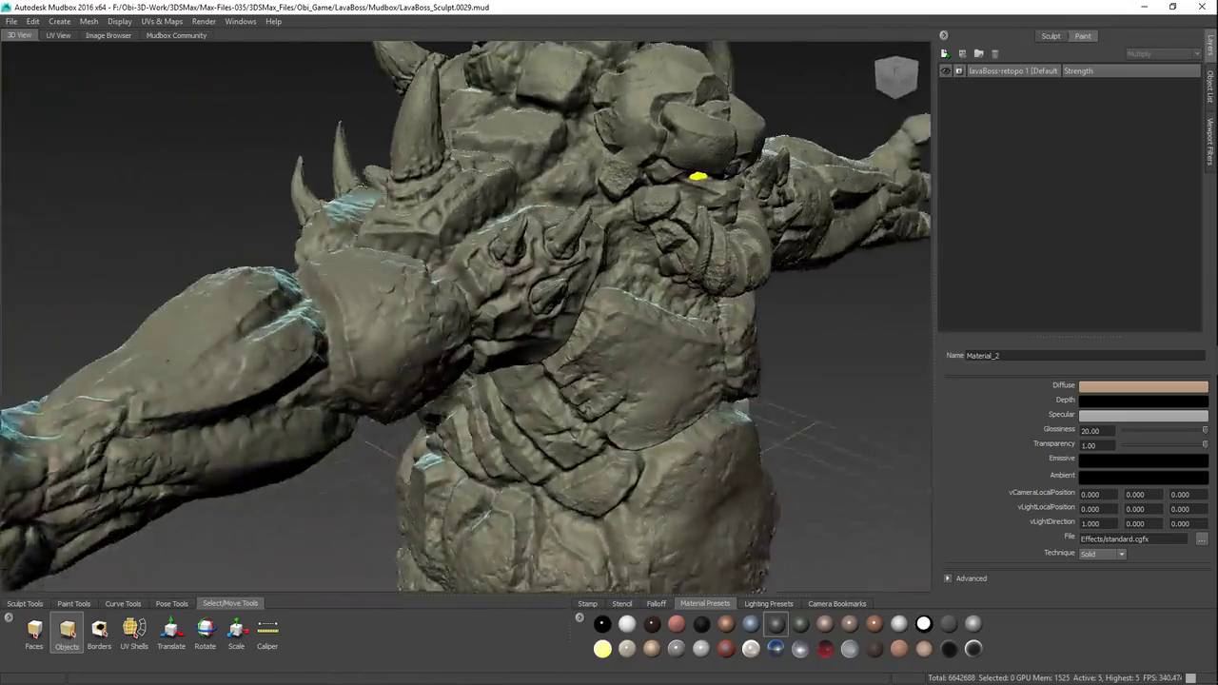
pyautogui.keyDown('alt'); pyautogui.moveTo(570, 343); pyautogui.dragTo(428, 347, button='right'); pyautogui.keyUp('alt')
pyautogui.moveTo(514, 343)
pyautogui.keyDown('alt'); pyautogui.mouseDown()
pyautogui.moveTo(409, 344)
pyautogui.moveTo(575, 299)
pyautogui.moveTo(484, 321)
pyautogui.mouseUp(); pyautogui.keyUp('alt')
pyautogui.moveTo(491, 331)
pyautogui.keyDown('alt'); pyautogui.mouseDown(button='right')
pyautogui.moveTo(436, 328)
pyautogui.moveTo(498, 348)
pyautogui.mouseUp(button='right'); pyautogui.keyUp('alt')
pyautogui.moveTo(494, 342)
pyautogui.keyDown('alt'); pyautogui.mouseDown()
pyautogui.moveTo(727, 268)
pyautogui.moveTo(799, 293)
pyautogui.moveTo(693, 328)
pyautogui.moveTo(473, 340)
pyautogui.moveTo(577, 365)
pyautogui.moveTo(727, 340)
pyautogui.moveTo(575, 304)
pyautogui.moveTo(497, 310)
pyautogui.moveTo(519, 277)
pyautogui.moveTo(513, 238)
pyautogui.moveTo(571, 219)
pyautogui.moveTo(533, 314)
pyautogui.moveTo(490, 350)
pyautogui.mouseUp(); pyautogui.keyUp('alt')
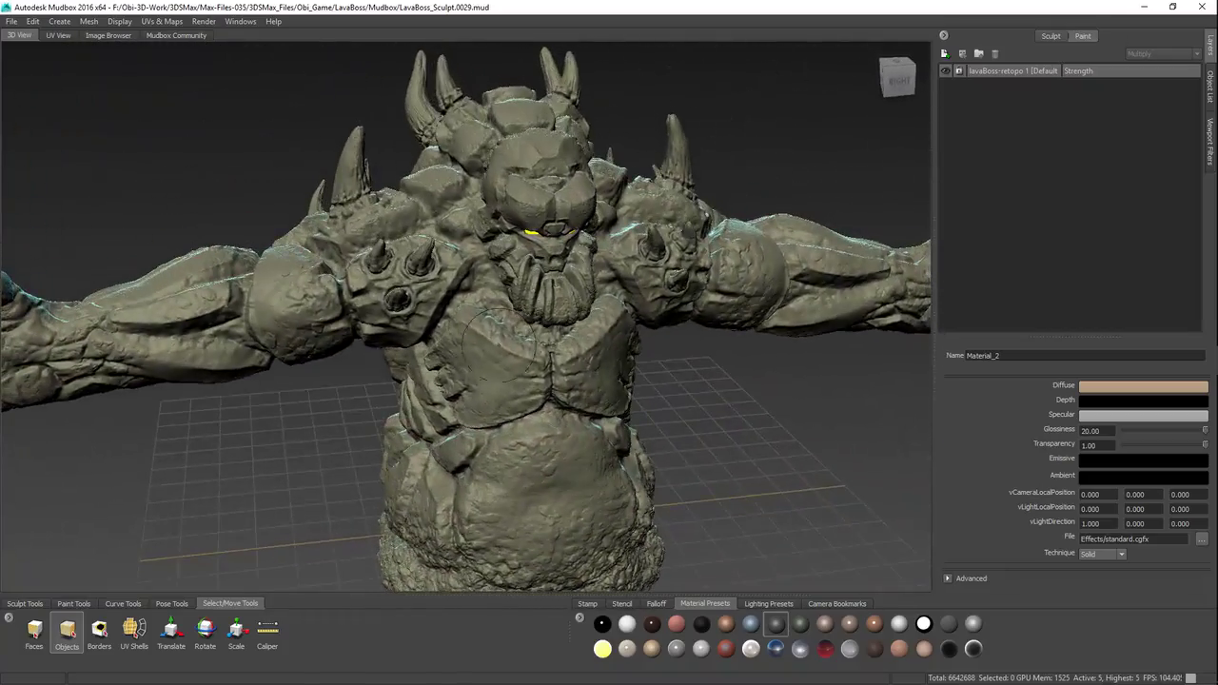
# Examine the sculpted head, chest and spiked shoulders from the front and in close-up from the side
pyautogui.keyDown('alt'); pyautogui.moveTo(536, 316); pyautogui.dragTo(524, 335); pyautogui.keyUp('alt')
pyautogui.moveTo(514, 261)
pyautogui.keyDown('alt'); pyautogui.mouseDown()
pyautogui.moveTo(569, 348)
pyautogui.moveTo(673, 240)
pyautogui.moveTo(609, 217)
pyautogui.moveTo(518, 198)
pyautogui.moveTo(509, 252)
pyautogui.moveTo(556, 306)
pyautogui.moveTo(685, 313)
pyautogui.moveTo(513, 314)
pyautogui.mouseUp(); pyautogui.keyUp('alt')
pyautogui.keyDown('alt'); pyautogui.moveTo(514, 314); pyautogui.dragTo(537, 314, button='right'); pyautogui.keyUp('alt')
pyautogui.keyDown('alt'); pyautogui.moveTo(537, 314); pyautogui.dragTo(518, 409, button='middle'); pyautogui.keyUp('alt')
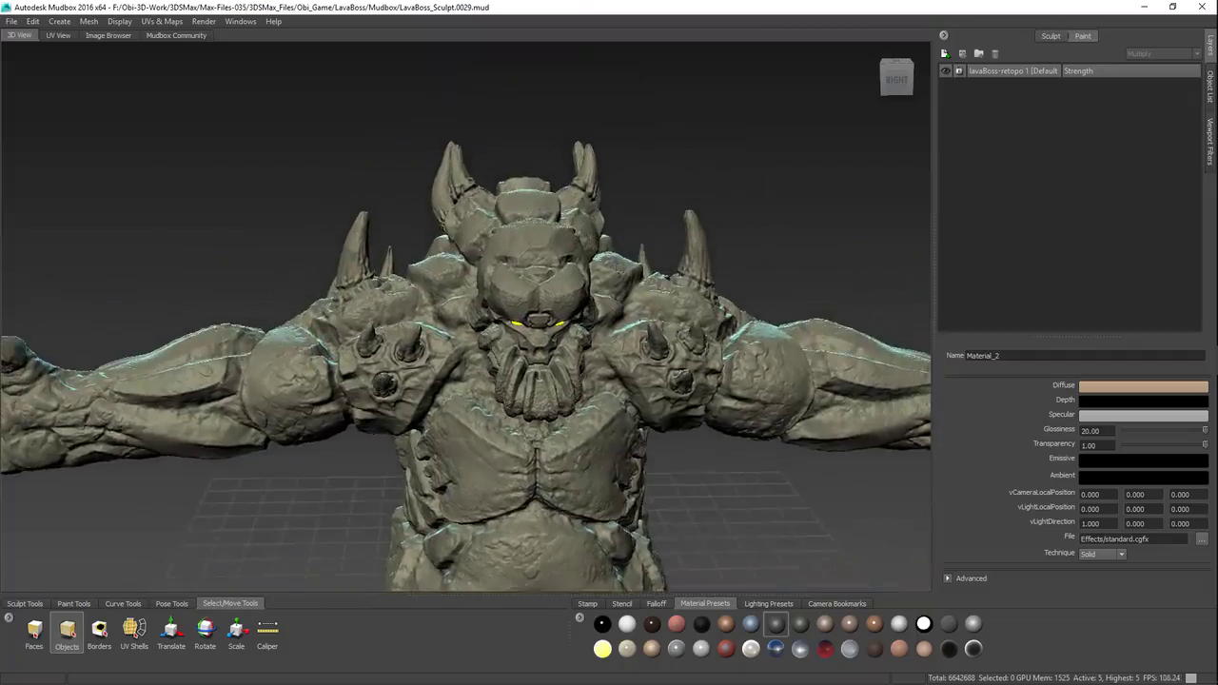
pyautogui.keyDown('alt'); pyautogui.moveTo(518, 409); pyautogui.dragTo(609, 409, button='right'); pyautogui.keyUp('alt')
pyautogui.keyDown('alt'); pyautogui.moveTo(495, 304); pyautogui.dragTo(599, 381); pyautogui.keyUp('alt')
pyautogui.keyDown('alt'); pyautogui.moveTo(600, 380); pyautogui.dragTo(514, 323, button='middle'); pyautogui.keyUp('alt')
pyautogui.keyDown('alt'); pyautogui.moveTo(514, 323); pyautogui.dragTo(785, 319); pyautogui.keyUp('alt')
pyautogui.keyDown('alt'); pyautogui.moveTo(847, 295); pyautogui.dragTo(666, 285); pyautogui.keyUp('alt')
pyautogui.keyDown('alt'); pyautogui.moveTo(362, 369); pyautogui.dragTo(354, 384); pyautogui.keyUp('alt')
pyautogui.keyDown('alt'); pyautogui.moveTo(387, 403); pyautogui.dragTo(423, 363, button='middle'); pyautogui.keyUp('alt')
pyautogui.keyDown('alt'); pyautogui.moveTo(426, 372); pyautogui.dragTo(366, 314); pyautogui.keyUp('alt')
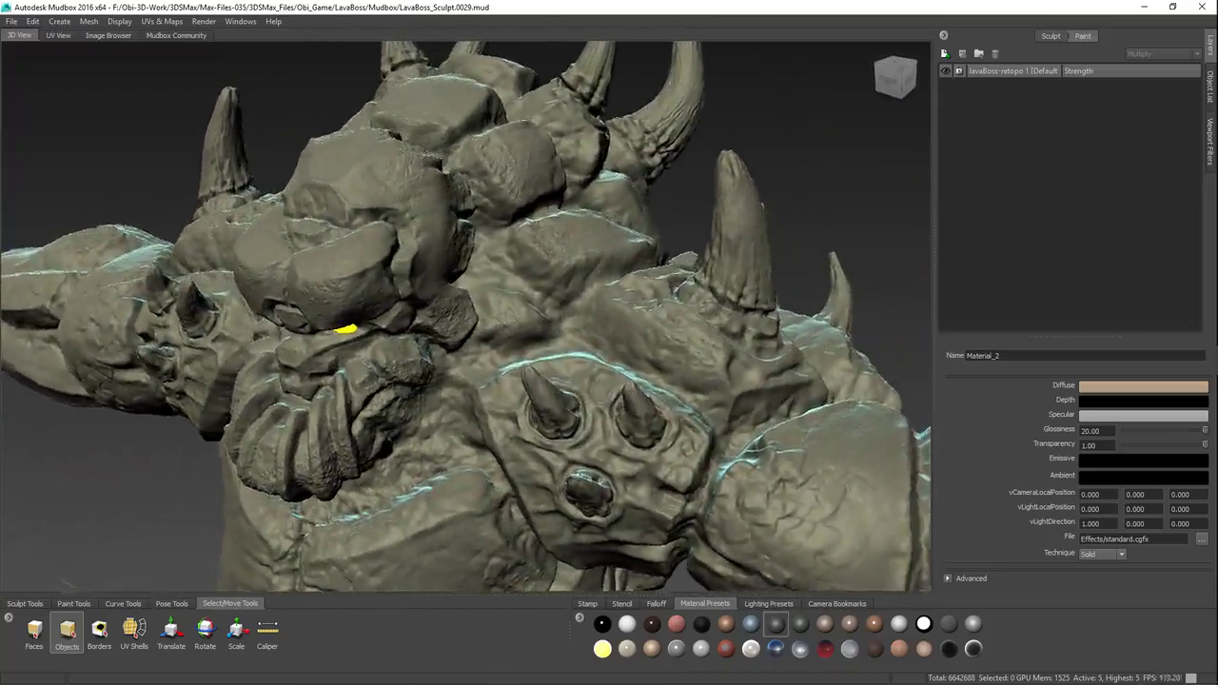
pyautogui.keyDown('alt'); pyautogui.moveTo(366, 314); pyautogui.dragTo(328, 306, button='right'); pyautogui.keyUp('alt')
pyautogui.keyDown('alt'); pyautogui.moveTo(329, 306); pyautogui.dragTo(402, 302); pyautogui.keyUp('alt')
pyautogui.keyDown('alt'); pyautogui.moveTo(402, 303); pyautogui.dragTo(374, 211, button='middle'); pyautogui.keyUp('alt')
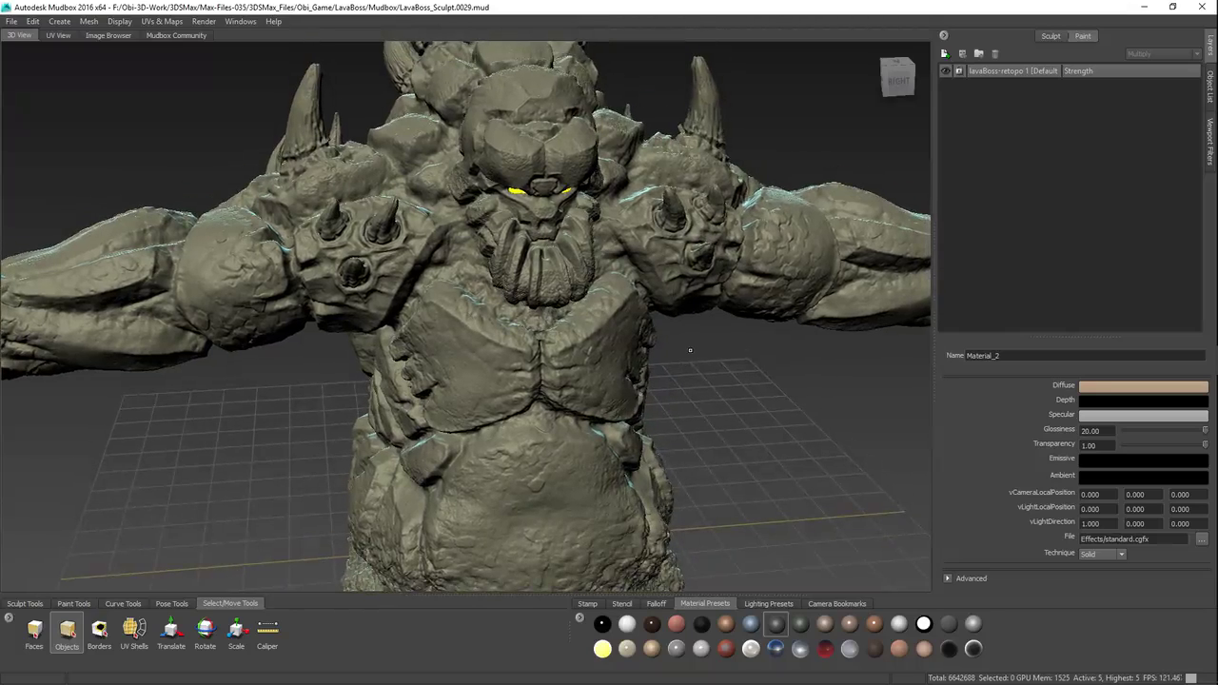
# Switch to 3ds Max and display the polygon statistics for the lavaBoss mesh
pyautogui.hotkey('alt', 'Tab')
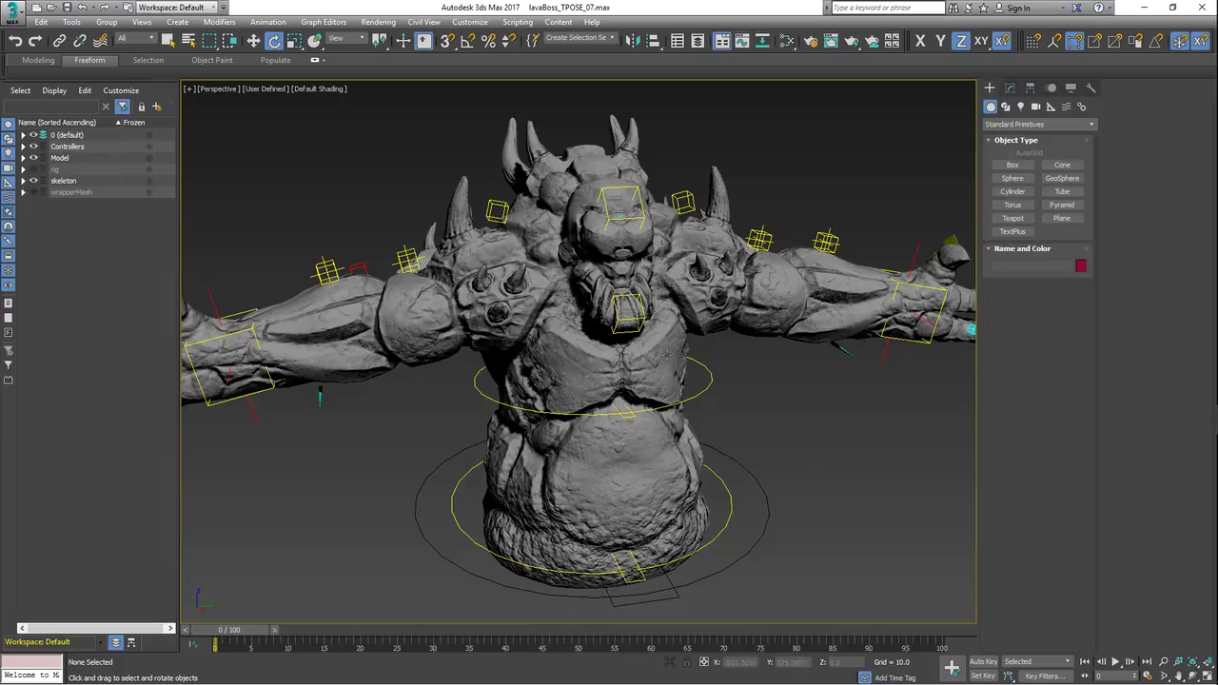
pyautogui.keyDown('alt'); pyautogui.moveTo(624, 326); pyautogui.dragTo(634, 367, button='middle'); pyautogui.keyUp('alt')
pyautogui.click(585, 367)
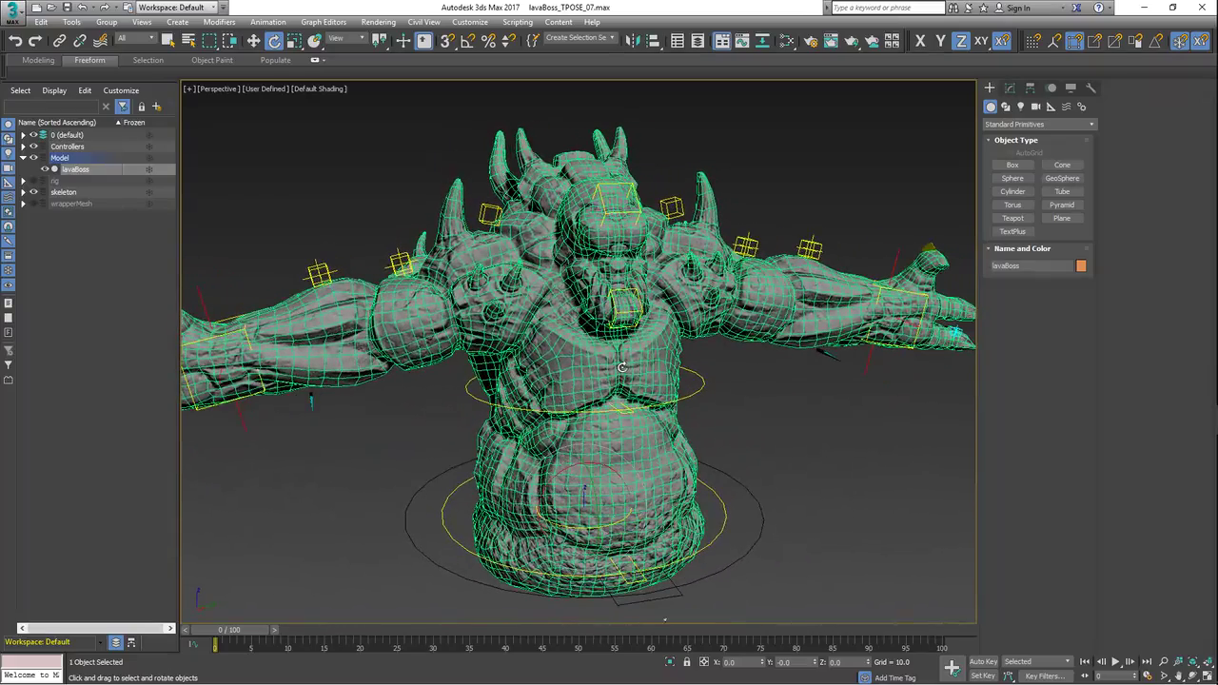
pyautogui.press('7')
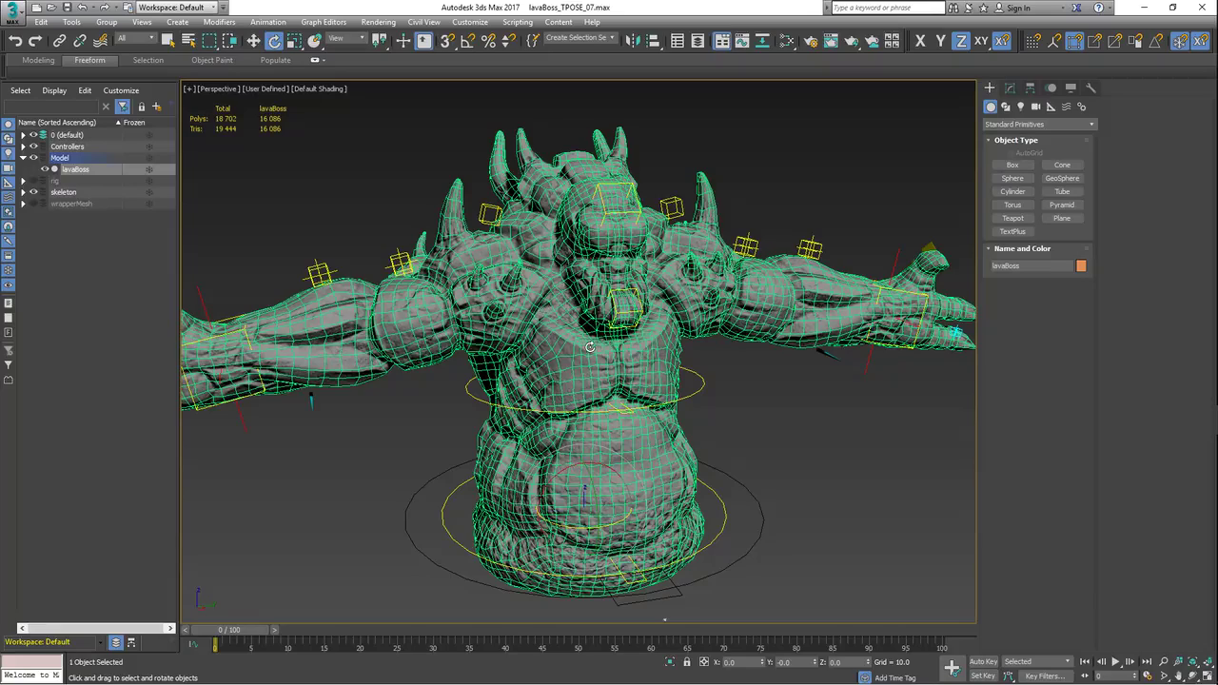
pyautogui.click(733, 416)
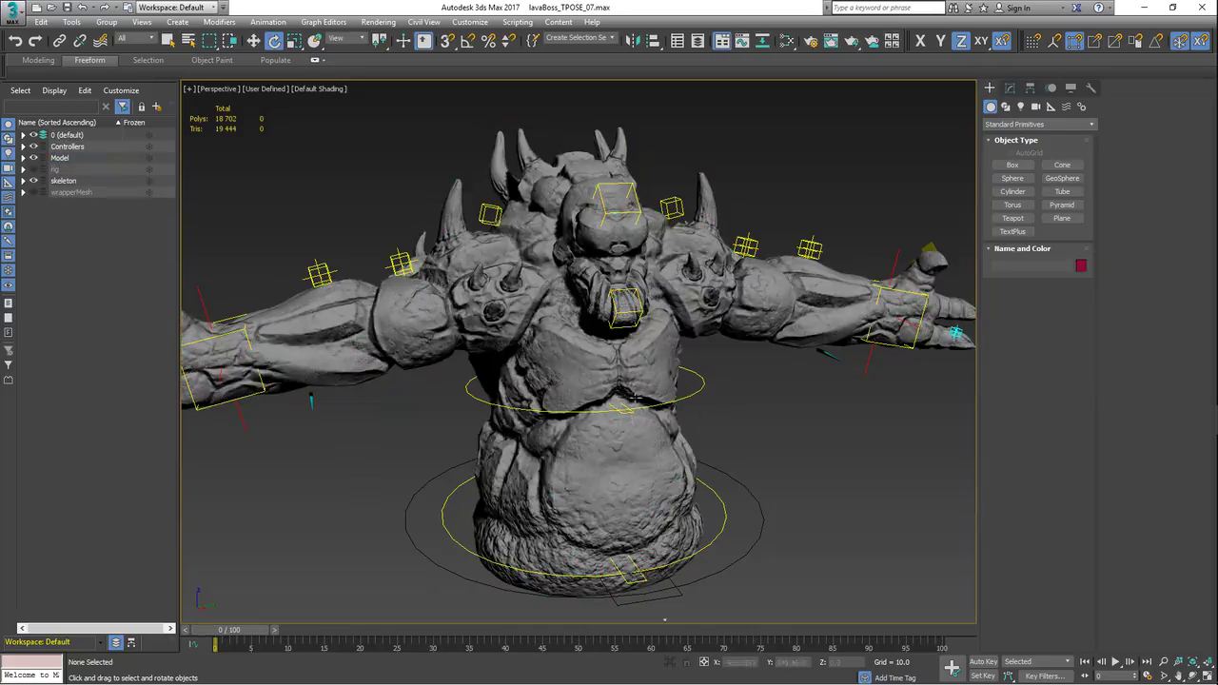
# Turn off the polygon statistics display and leave the lavaBoss mesh deselected
pyautogui.moveTo(631, 397); pyautogui.dragTo(619, 381, button='middle')
pyautogui.click(610, 416)
pyautogui.press('7')
pyautogui.click(712, 410)
pyautogui.keyDown('alt'); pyautogui.moveTo(589, 381); pyautogui.dragTo(605, 391, button='middle'); pyautogui.keyUp('alt')
pyautogui.moveTo(605, 391); pyautogui.dragTo(629, 400, button='middle')
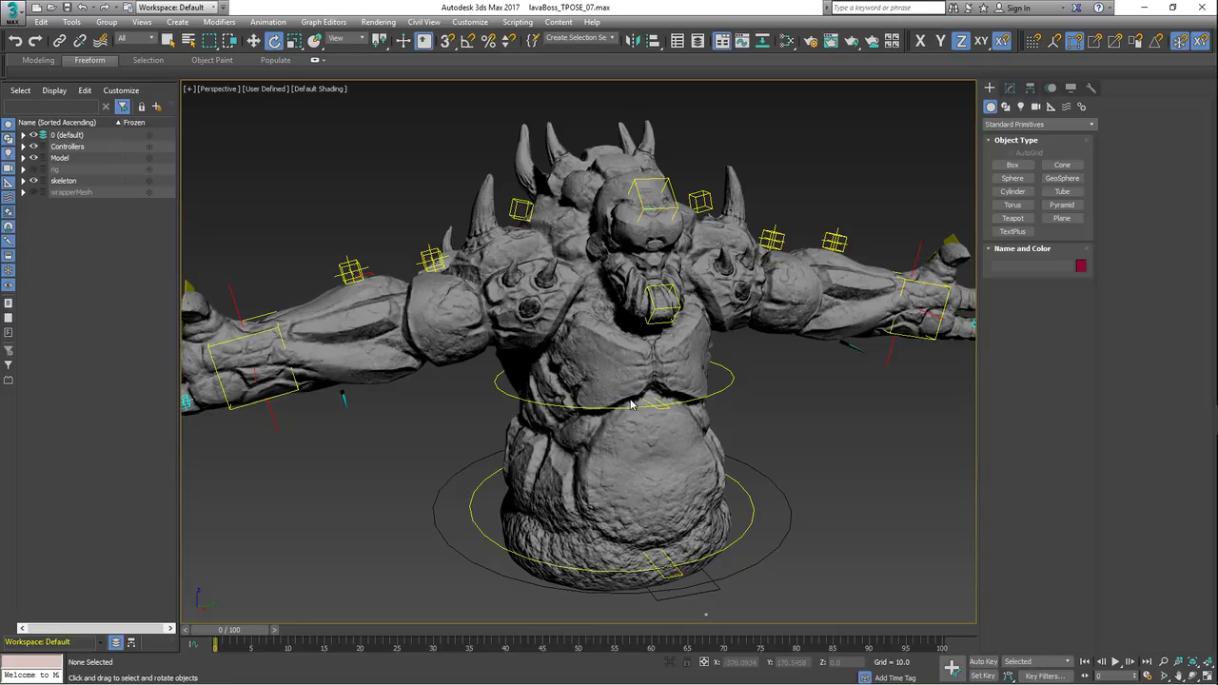
# Examine the surface detail on the low-poly lavaBoss mesh's shoulders, forearm and whole figure
pyautogui.scroll(3, 589, 297)
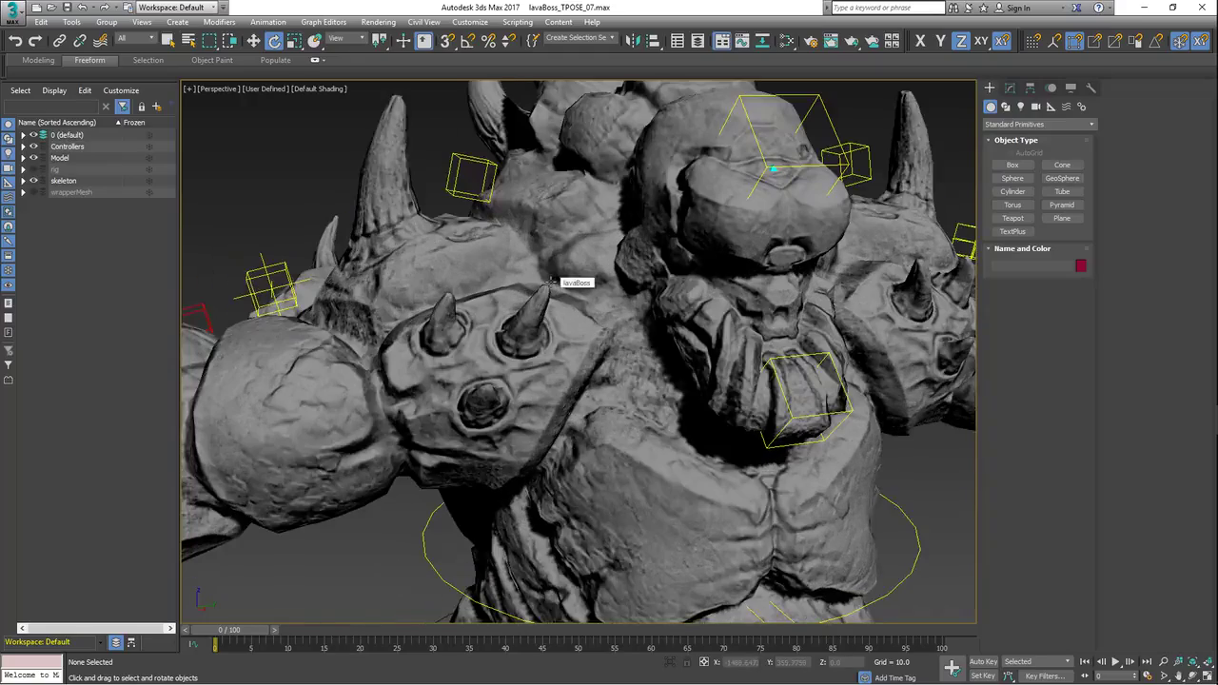
pyautogui.moveTo(550, 283); pyautogui.dragTo(642, 353, button='middle')
pyautogui.scroll(2, 557, 310)
pyautogui.scroll(-3, 520, 413)
pyautogui.keyDown('alt'); pyautogui.moveTo(750, 336); pyautogui.dragTo(745, 351, button='middle'); pyautogui.keyUp('alt')
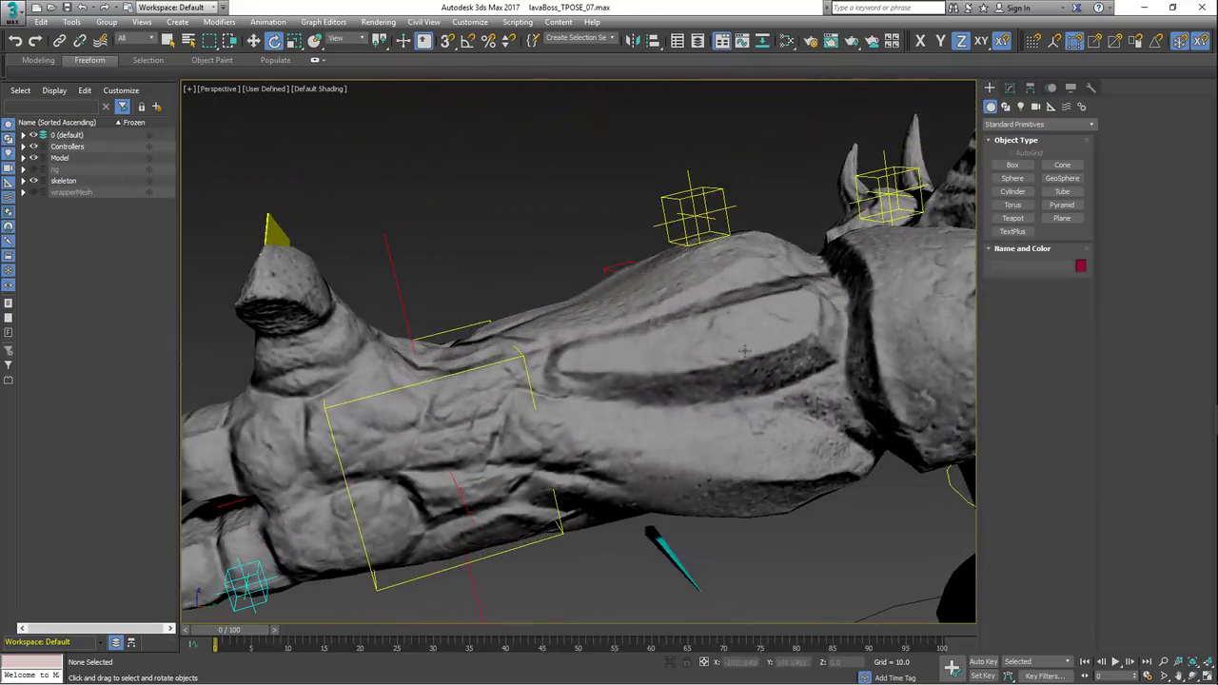
pyautogui.keyDown('alt'); pyautogui.moveTo(881, 336); pyautogui.dragTo(536, 363, button='middle'); pyautogui.keyUp('alt')
pyautogui.scroll(-6, 535, 363)
pyautogui.keyDown('alt'); pyautogui.moveTo(704, 360); pyautogui.dragTo(666, 350, button='middle'); pyautogui.keyUp('alt')
pyautogui.keyDown('alt'); pyautogui.moveTo(552, 343); pyautogui.dragTo(713, 336, button='middle'); pyautogui.keyUp('alt')
pyautogui.scroll(5, 599, 308)
pyautogui.scroll(-5, 714, 337)
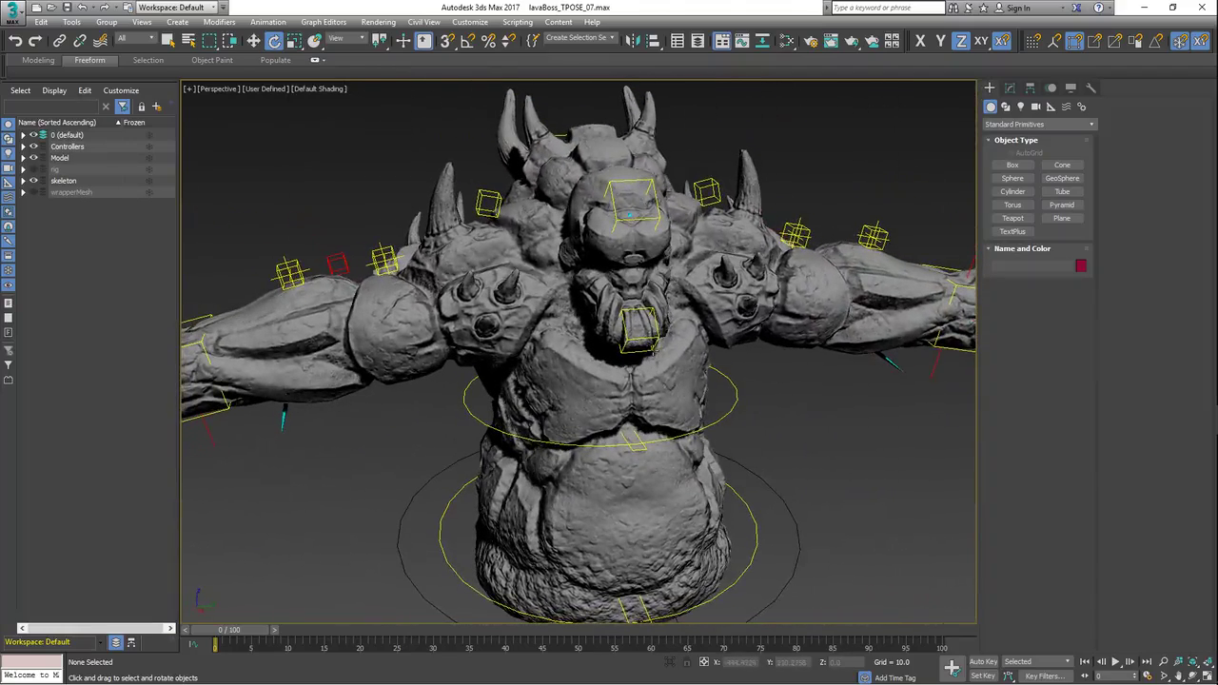
pyautogui.scroll(-4, 654, 349)
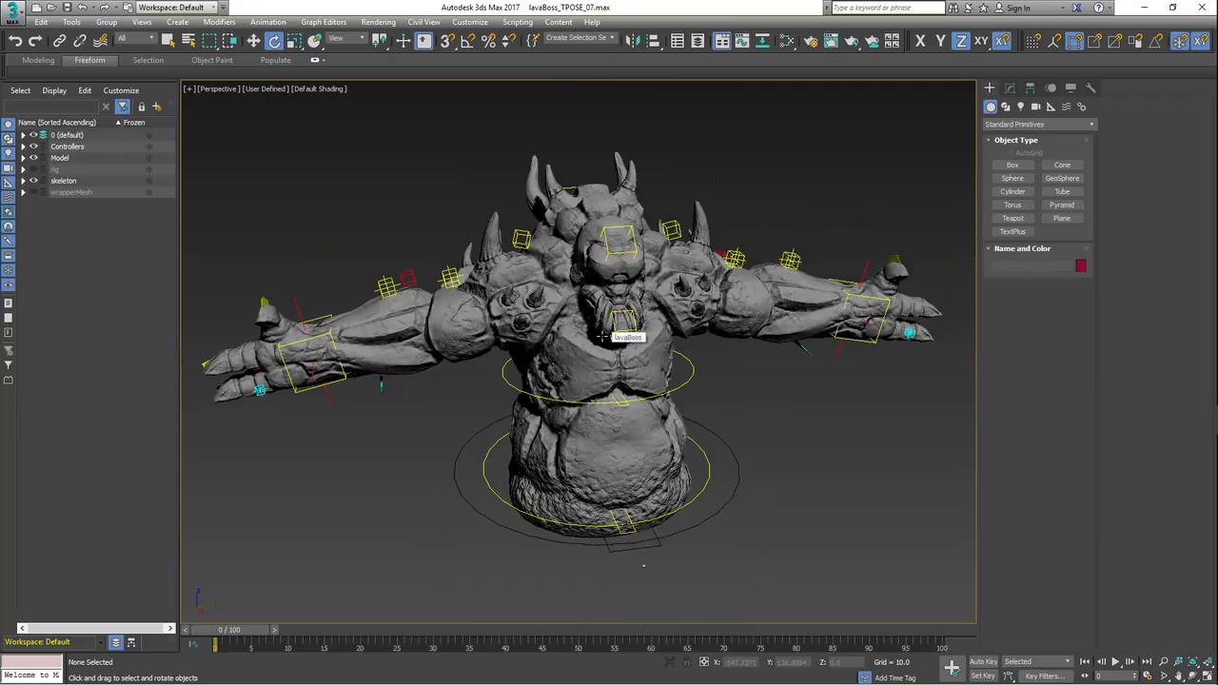
pyautogui.scroll(3, 572, 333)
pyautogui.keyDown('alt'); pyautogui.moveTo(608, 318); pyautogui.dragTo(627, 321, button='middle'); pyautogui.keyUp('alt')
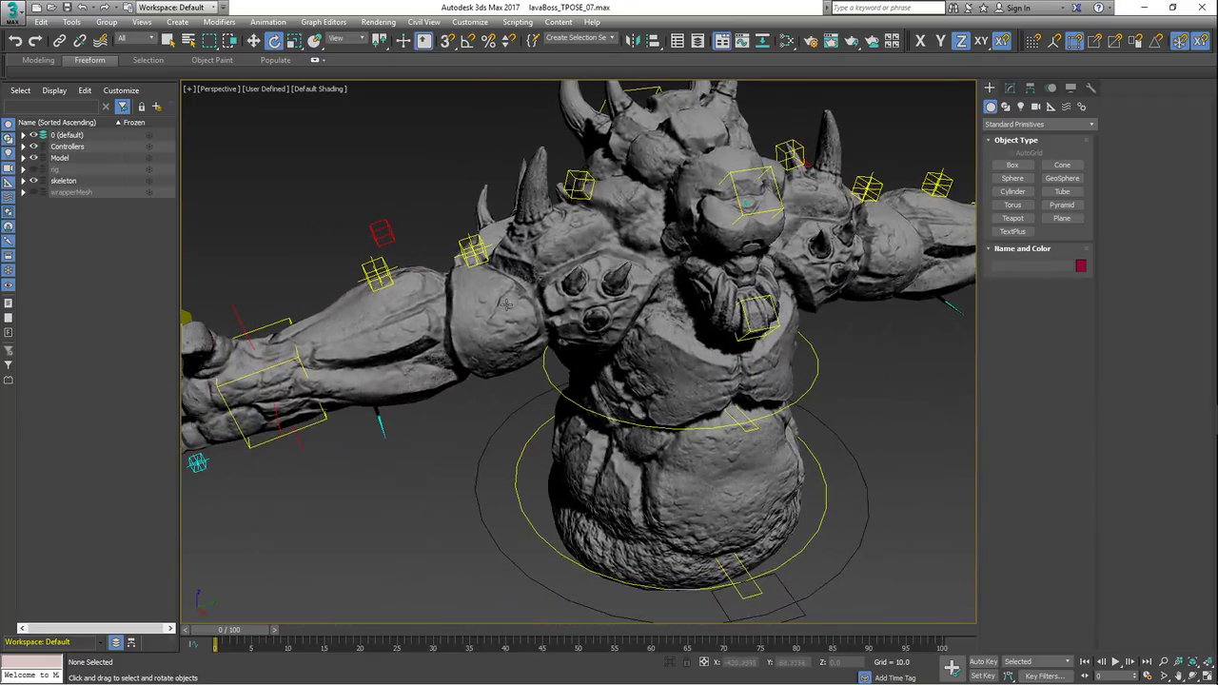
# Bend the right elbow by rotating CN_LowerArm_R around its Y axis in the Local coordinate system
pyautogui.click(383, 271)
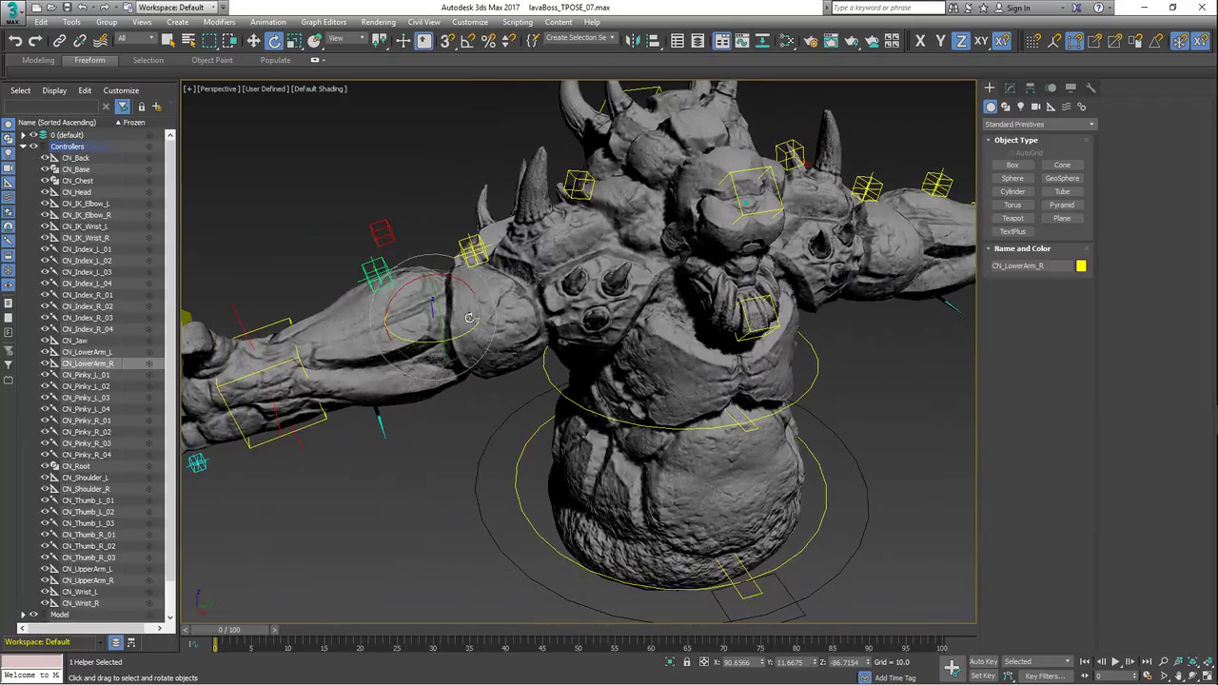
pyautogui.rightClick(564, 320)
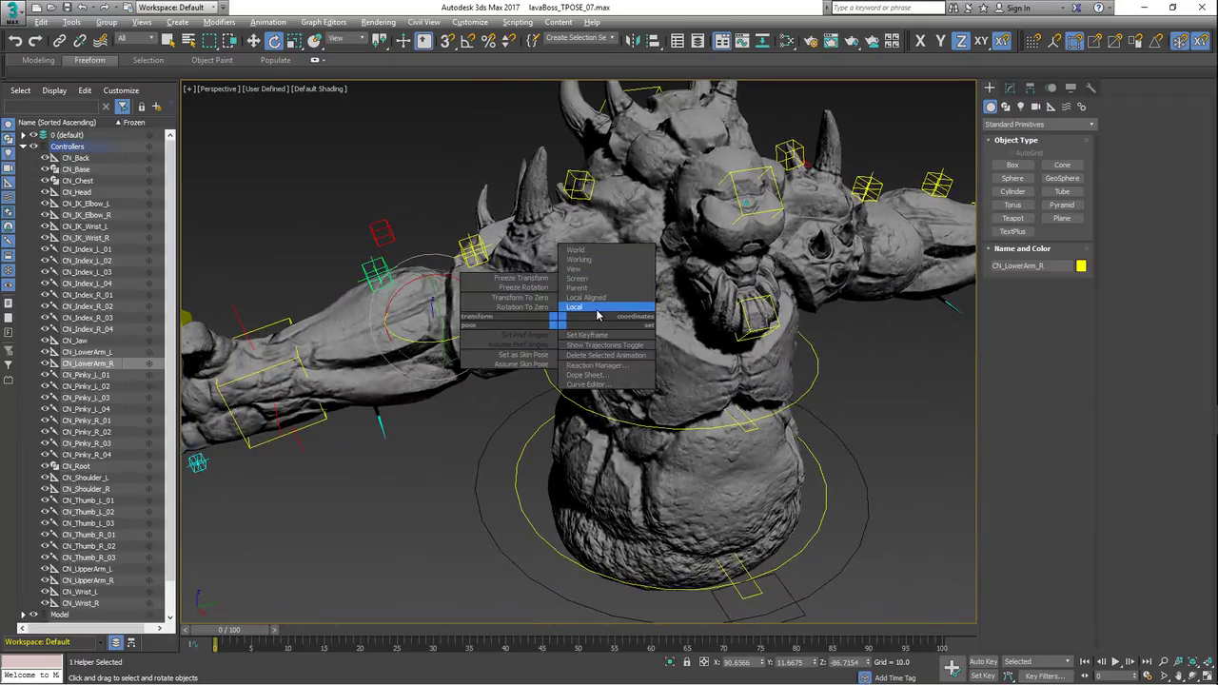
pyautogui.click(597, 314)
pyautogui.keyDown('alt'); pyautogui.moveTo(597, 315); pyautogui.dragTo(437, 340, button='middle'); pyautogui.keyUp('alt')
pyautogui.moveTo(416, 328); pyautogui.dragTo(511, 322)
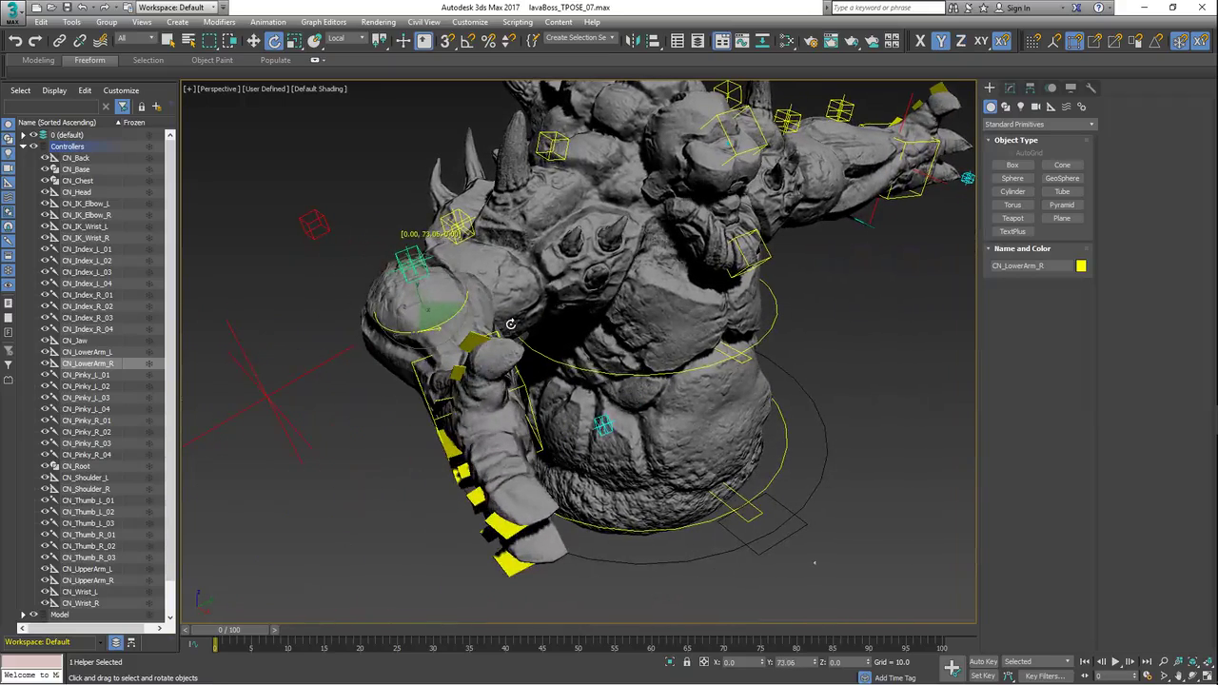
pyautogui.hotkey('ctrl', 'z')
pyautogui.keyDown('alt'); pyautogui.moveTo(511, 322); pyautogui.dragTo(535, 344, button='middle'); pyautogui.keyUp('alt')
pyautogui.scroll(-3, 510, 331)
pyautogui.moveTo(445, 363); pyautogui.dragTo(539, 414)
pyautogui.click(493, 395)
# Try to move the right arm's IK wrist controller, CN_IK_Wrist_R
pyautogui.click(363, 395)
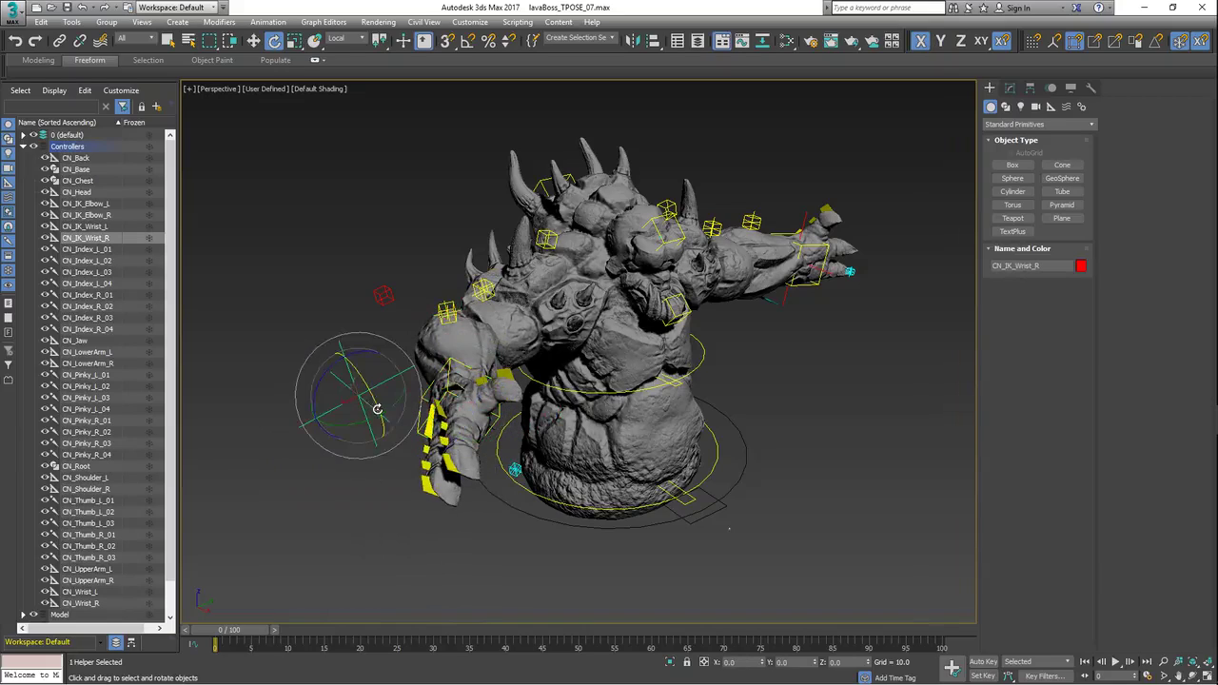
pyautogui.press('w')
pyautogui.keyDown('alt'); pyautogui.moveTo(362, 395); pyautogui.dragTo(416, 422, button='middle'); pyautogui.keyUp('alt')
pyautogui.moveTo(387, 403); pyautogui.dragTo(415, 415)
pyautogui.rightClick(415, 416)
# Switch the right arm fully to IK with CN_Base's FK <-> IK attribute and return it to FK
pyautogui.click(564, 483)
pyautogui.click(1009, 88)
pyautogui.moveTo(1011, 291); pyautogui.dragTo(1115, 284)
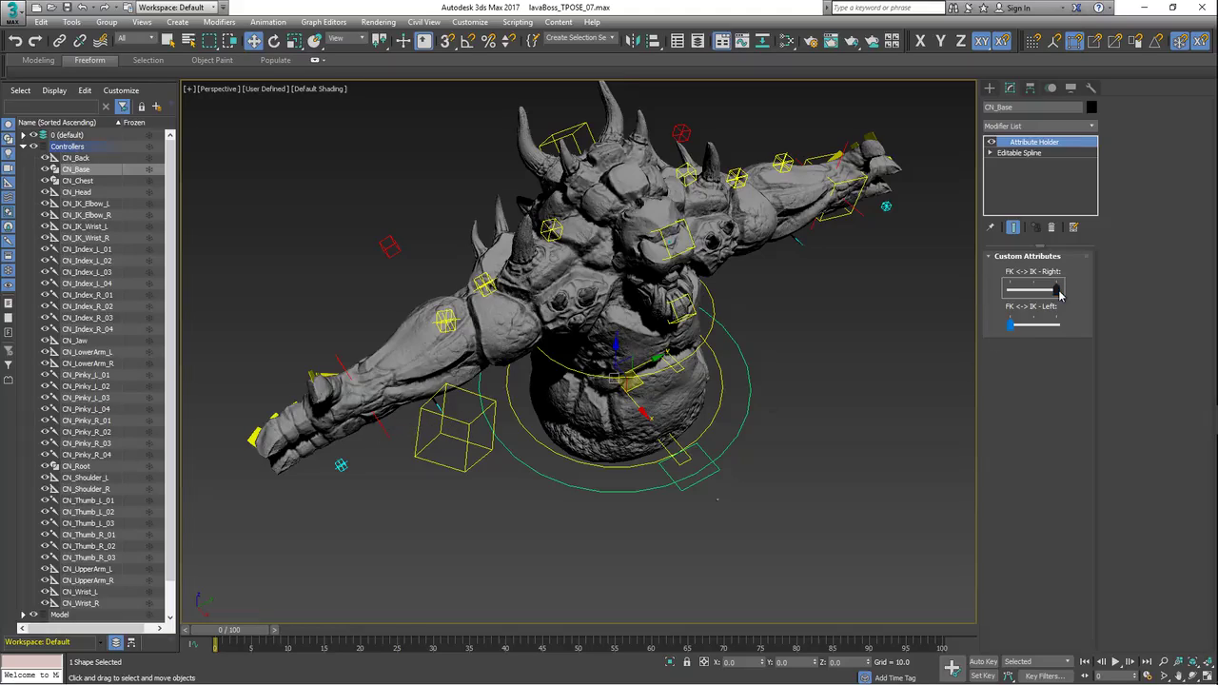
pyautogui.moveTo(1056, 291); pyautogui.dragTo(1007, 291)
pyautogui.moveTo(595, 371); pyautogui.dragTo(567, 409, button='middle')
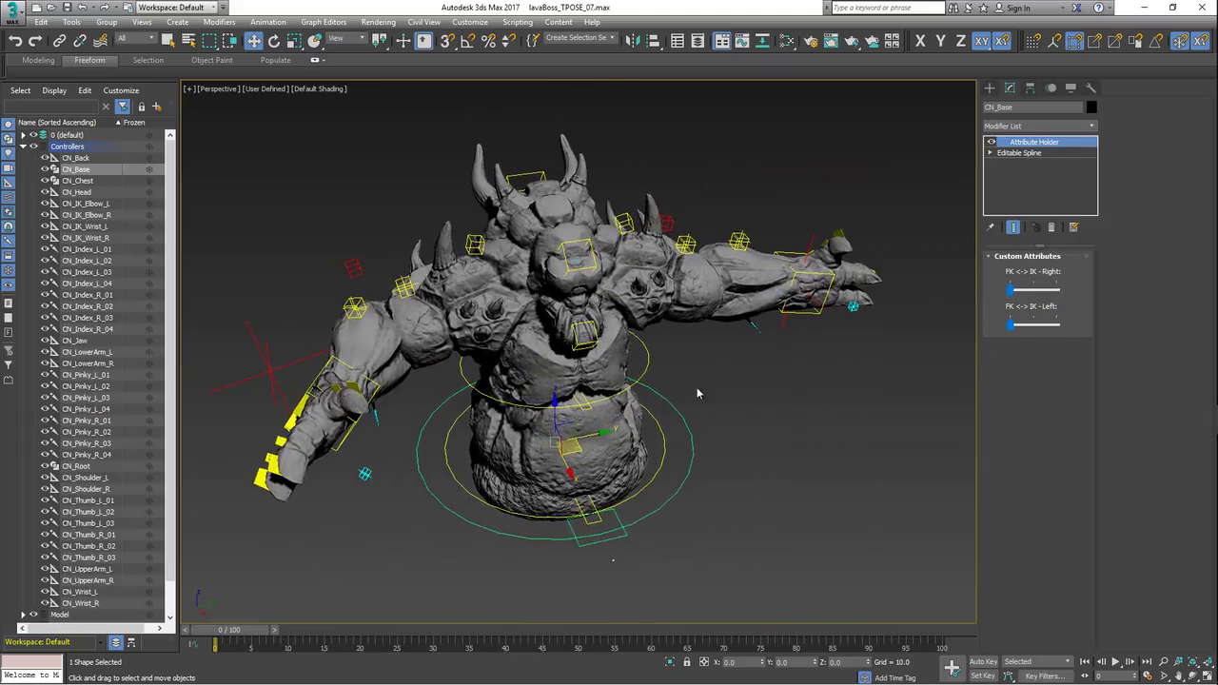
# Select the CN_Chest controller with the Rotate tool and inspect the torso around it
pyautogui.click(698, 384)
pyautogui.click(646, 354)
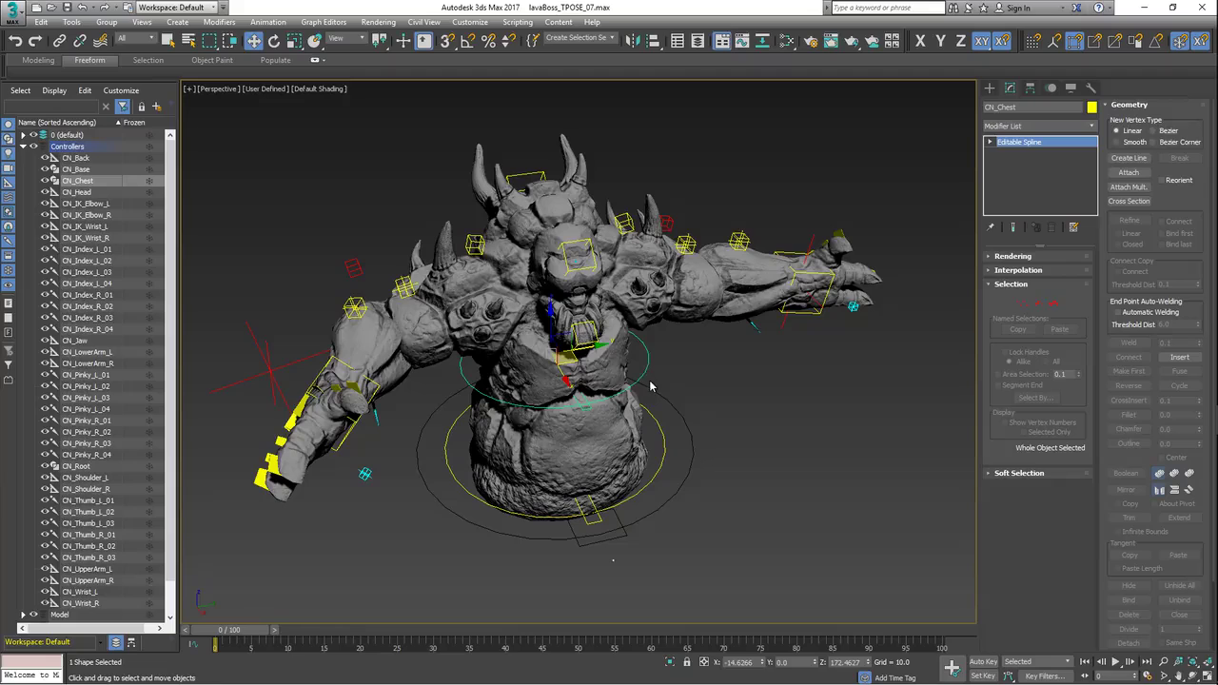
pyautogui.press('e')
pyautogui.keyDown('alt'); pyautogui.moveTo(644, 409); pyautogui.dragTo(614, 421, button='middle'); pyautogui.keyUp('alt')
pyautogui.scroll(5, 541, 424)
pyautogui.keyDown('alt'); pyautogui.moveTo(541, 425); pyautogui.dragTo(621, 344, button='middle'); pyautogui.keyUp('alt')
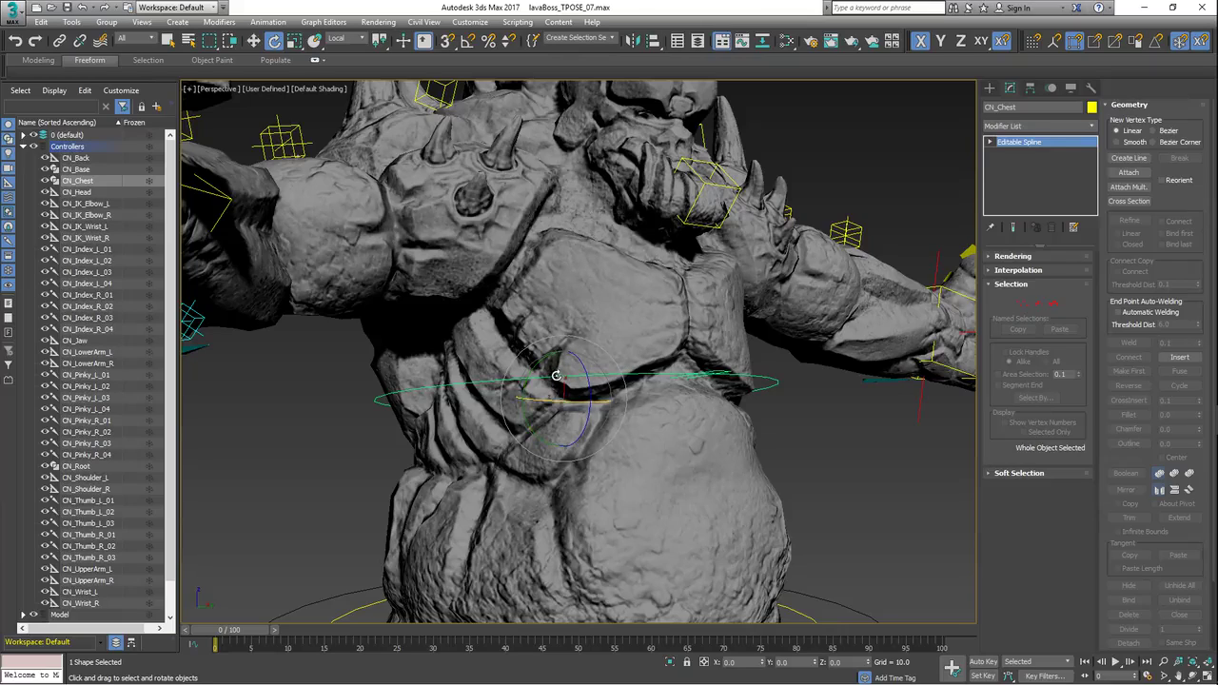
pyautogui.keyDown('alt'); pyautogui.moveTo(611, 374); pyautogui.dragTo(594, 386, button='middle'); pyautogui.keyUp('alt')
pyautogui.moveTo(659, 330); pyautogui.dragTo(611, 383, button='middle')
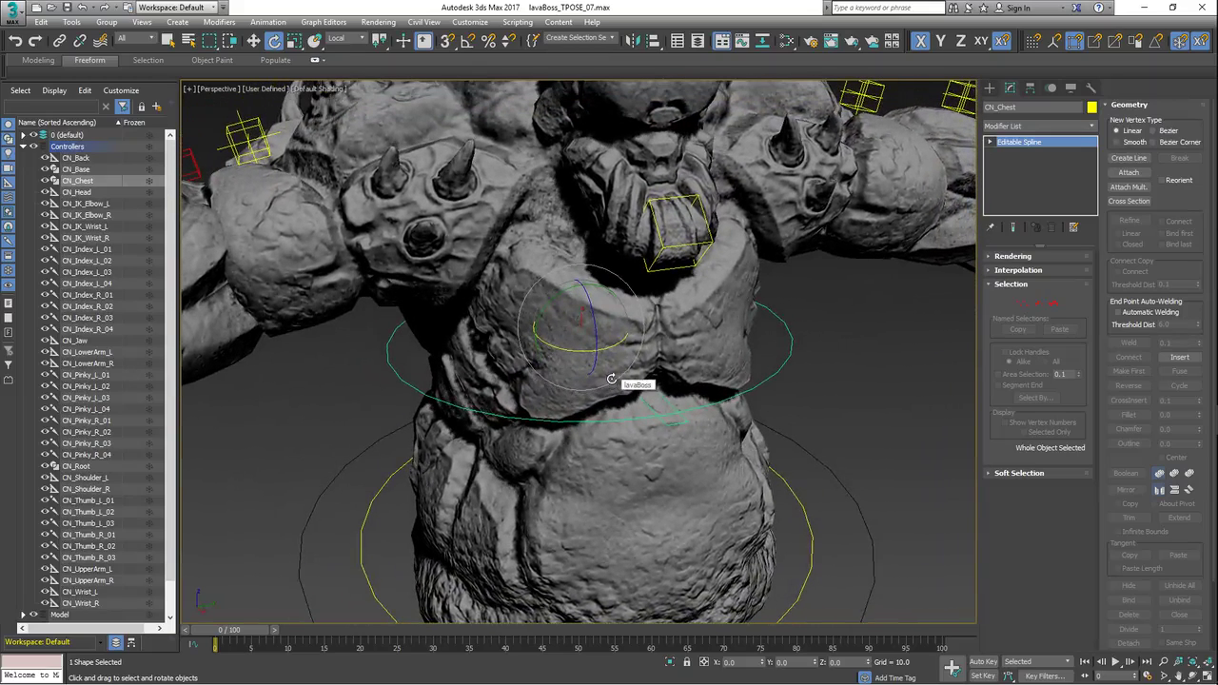
pyautogui.keyDown('alt'); pyautogui.moveTo(571, 356); pyautogui.dragTo(633, 388, button='middle'); pyautogui.keyUp('alt')
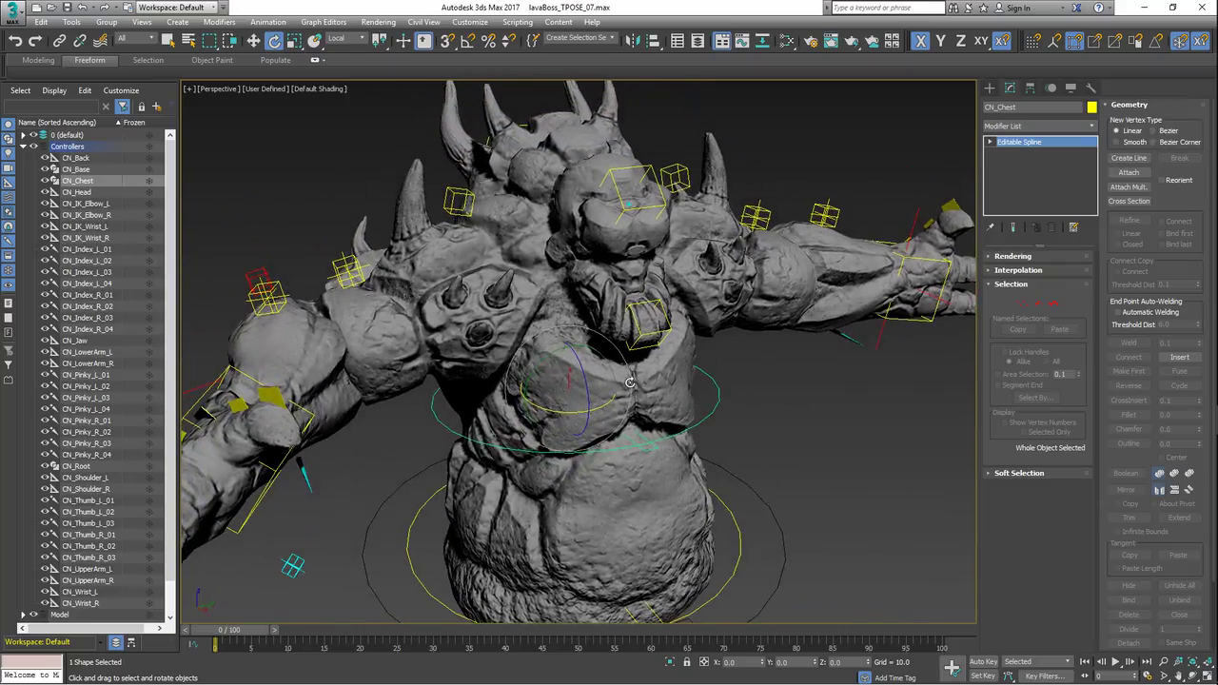
# Try a small rotation of the CN_Chest controller and cancel it
pyautogui.moveTo(624, 380)
pyautogui.keyDown('alt'); pyautogui.mouseDown(button='middle')
pyautogui.moveTo(644, 372)
pyautogui.moveTo(658, 393)
pyautogui.moveTo(632, 393)
pyautogui.mouseUp(button='middle'); pyautogui.keyUp('alt')
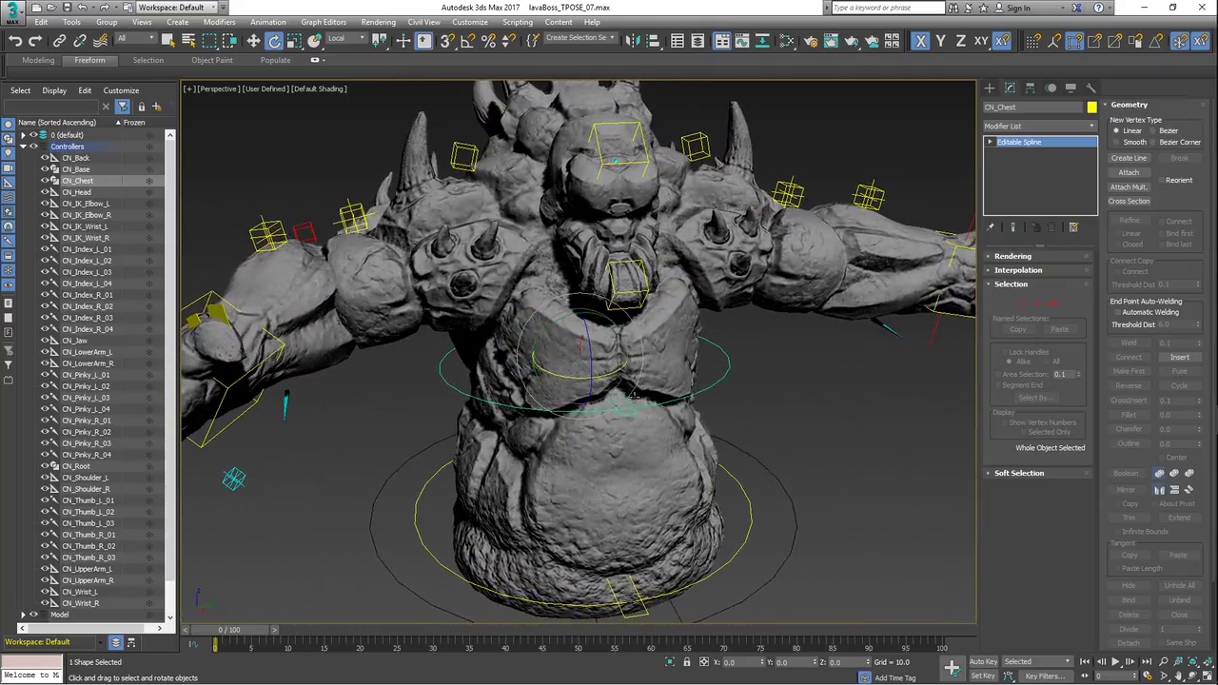
pyautogui.moveTo(567, 376)
pyautogui.mouseDown()
pyautogui.moveTo(579, 365)
pyautogui.moveTo(560, 365)
pyautogui.mouseUp()
pyautogui.rightClick(559, 365)
pyautogui.moveTo(499, 352); pyautogui.dragTo(536, 346, button='middle')
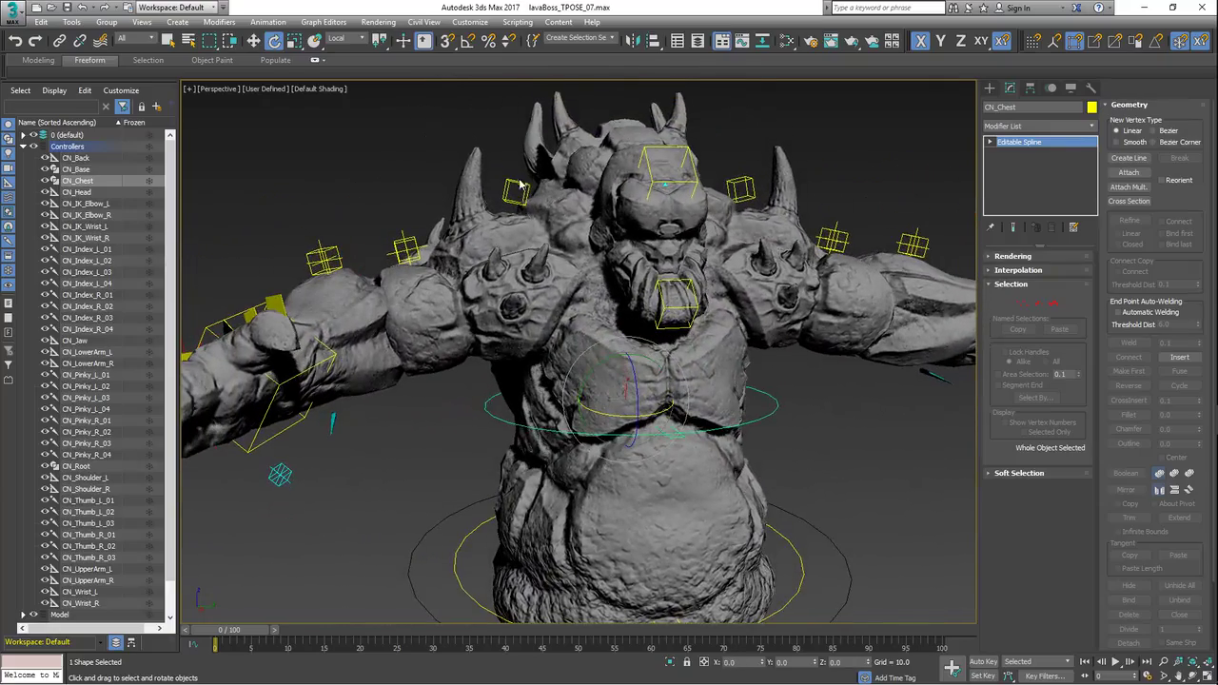
# Test the right arm by rotating CN_Shoulder_R and swinging CN_UpperArm_R down about 34 degrees around Z, and undo the arm rotation
pyautogui.click(514, 188)
pyautogui.moveTo(596, 278)
pyautogui.mouseDown()
pyautogui.moveTo(597, 314)
pyautogui.moveTo(597, 289)
pyautogui.mouseUp()
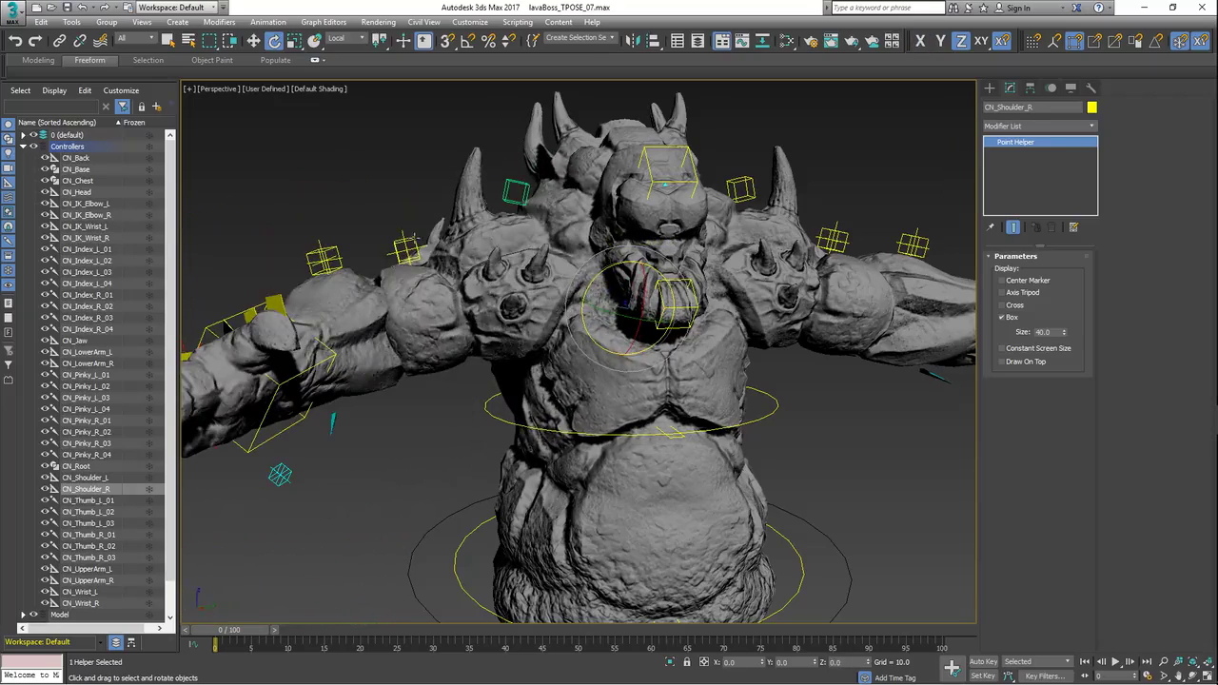
pyautogui.click(413, 240)
pyautogui.moveTo(469, 254); pyautogui.dragTo(507, 378)
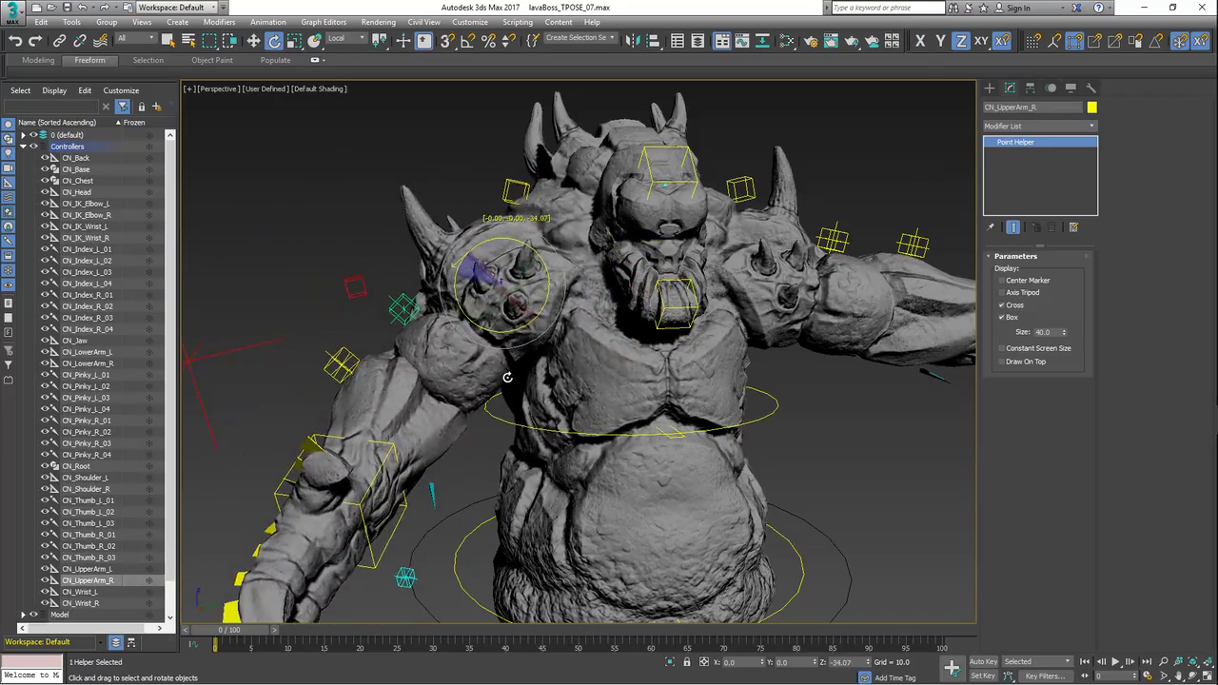
pyautogui.moveTo(495, 283); pyautogui.dragTo(547, 351)
pyautogui.hotkey('ctrl', 'z')
pyautogui.keyDown('alt'); pyautogui.moveTo(647, 369); pyautogui.dragTo(572, 363, button='middle'); pyautogui.keyUp('alt')
pyautogui.scroll(-3, 572, 363)
pyautogui.scroll(3, 571, 366)
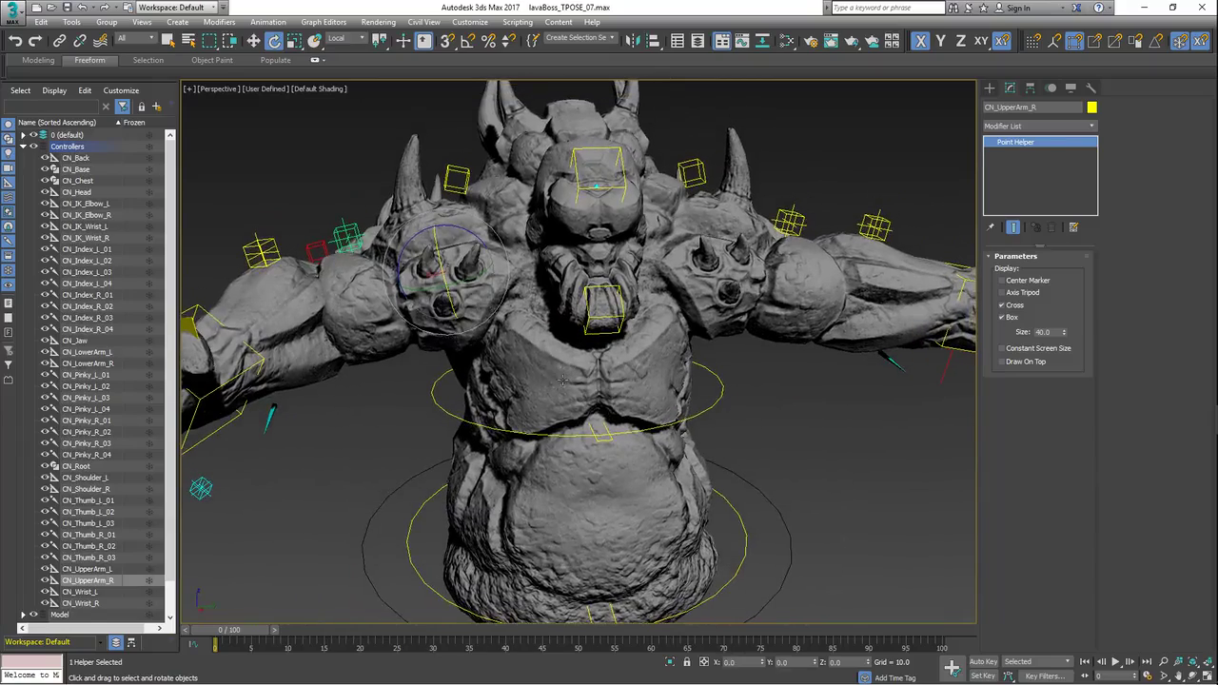
# Select the lavaBoss mesh, examine its wireframe topology around the torso and arms, and clear the selection
pyautogui.click(585, 379)
pyautogui.scroll(2, 589, 381)
pyautogui.keyDown('alt'); pyautogui.moveTo(588, 381); pyautogui.dragTo(601, 324, button='middle'); pyautogui.keyUp('alt')
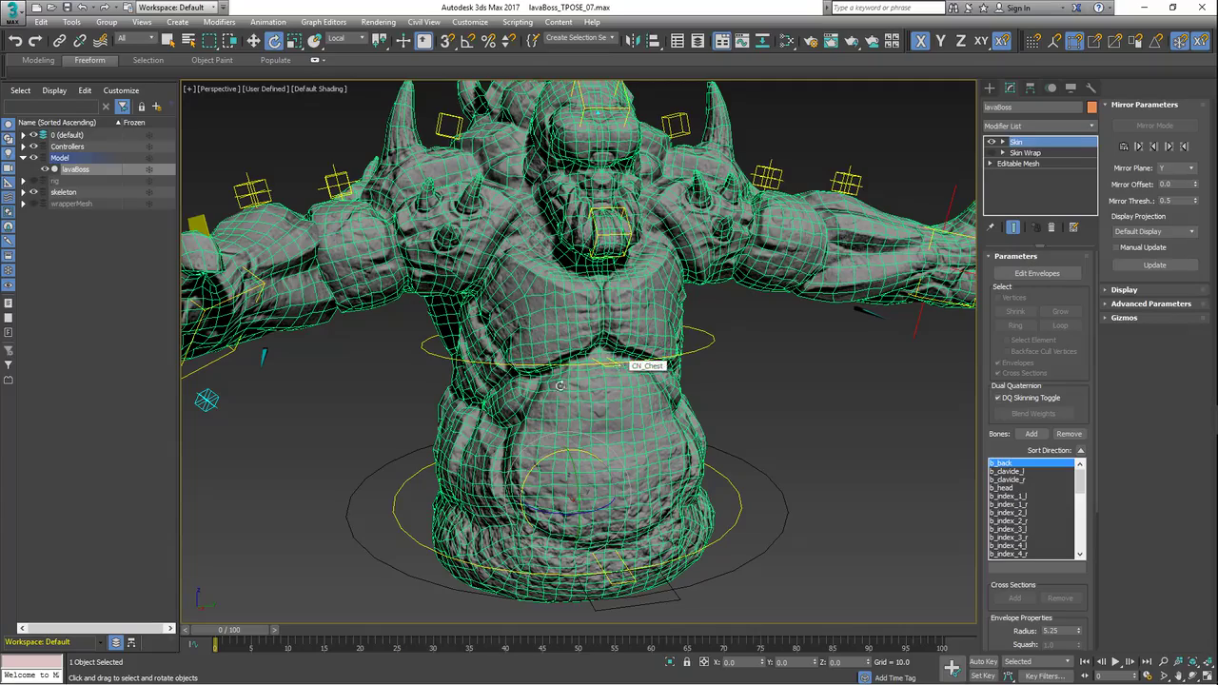
pyautogui.keyDown('alt'); pyautogui.moveTo(560, 385); pyautogui.dragTo(594, 366, button='middle'); pyautogui.keyUp('alt')
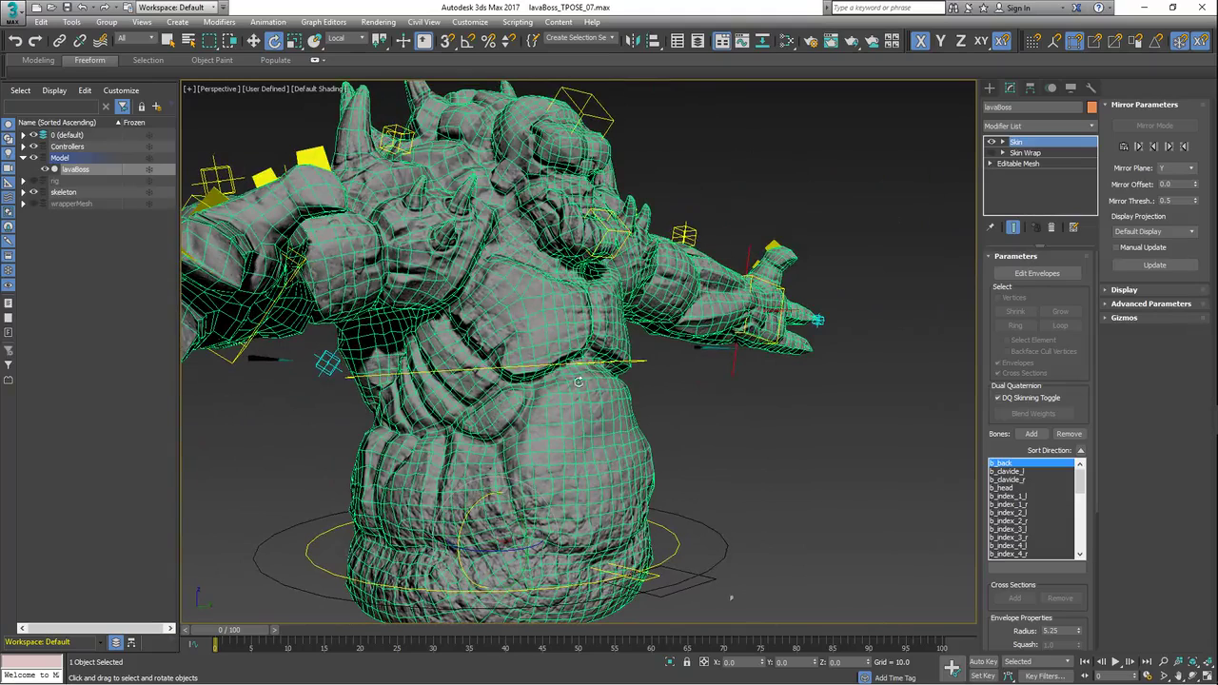
pyautogui.moveTo(572, 395)
pyautogui.keyDown('alt'); pyautogui.mouseDown(button='middle')
pyautogui.moveTo(586, 411)
pyautogui.moveTo(558, 400)
pyautogui.mouseUp(button='middle'); pyautogui.keyUp('alt')
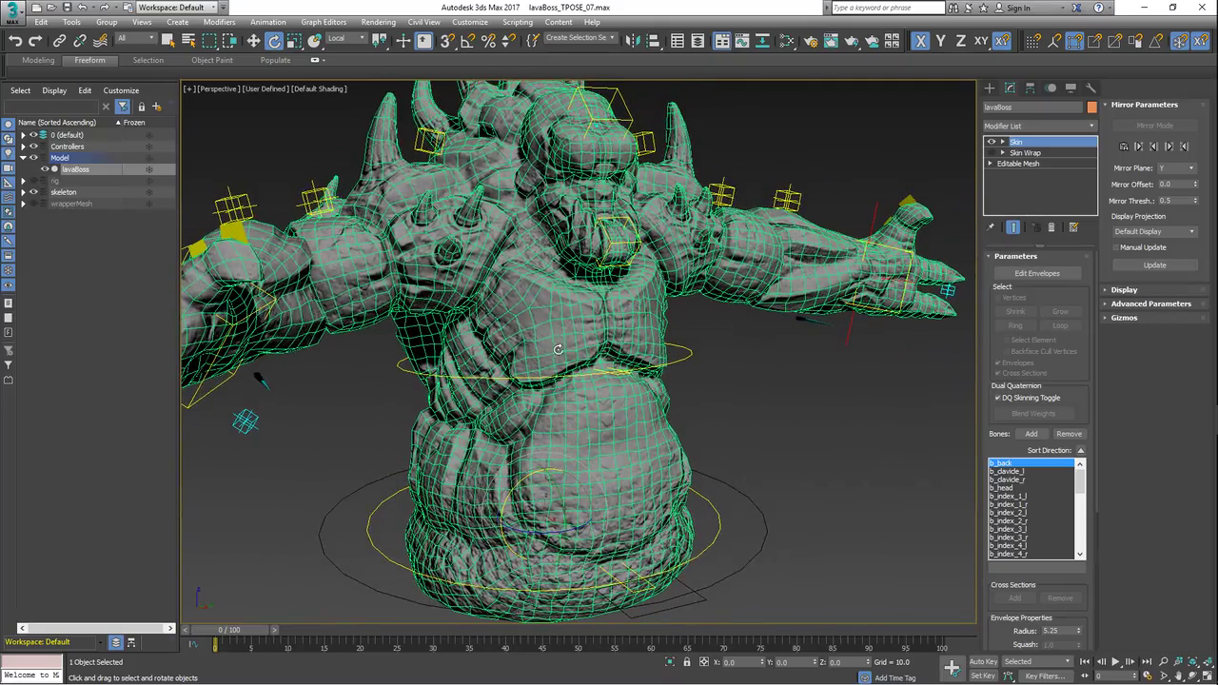
pyautogui.scroll(-5, 555, 353)
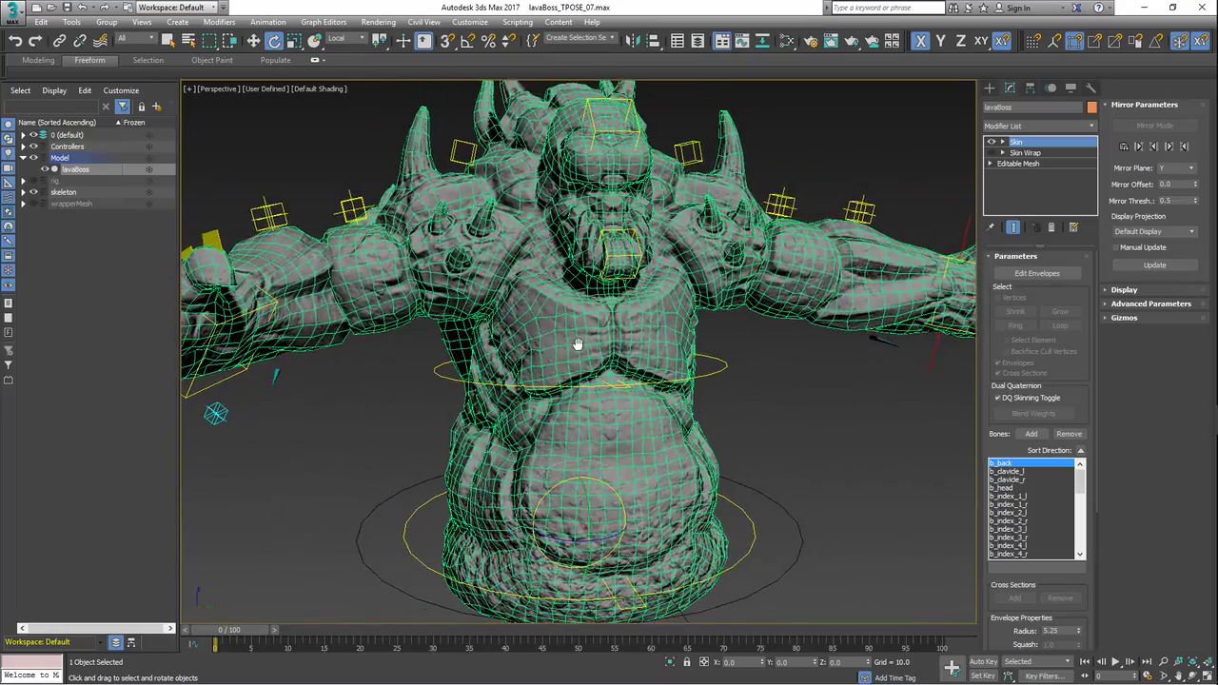
pyautogui.scroll(8, 567, 340)
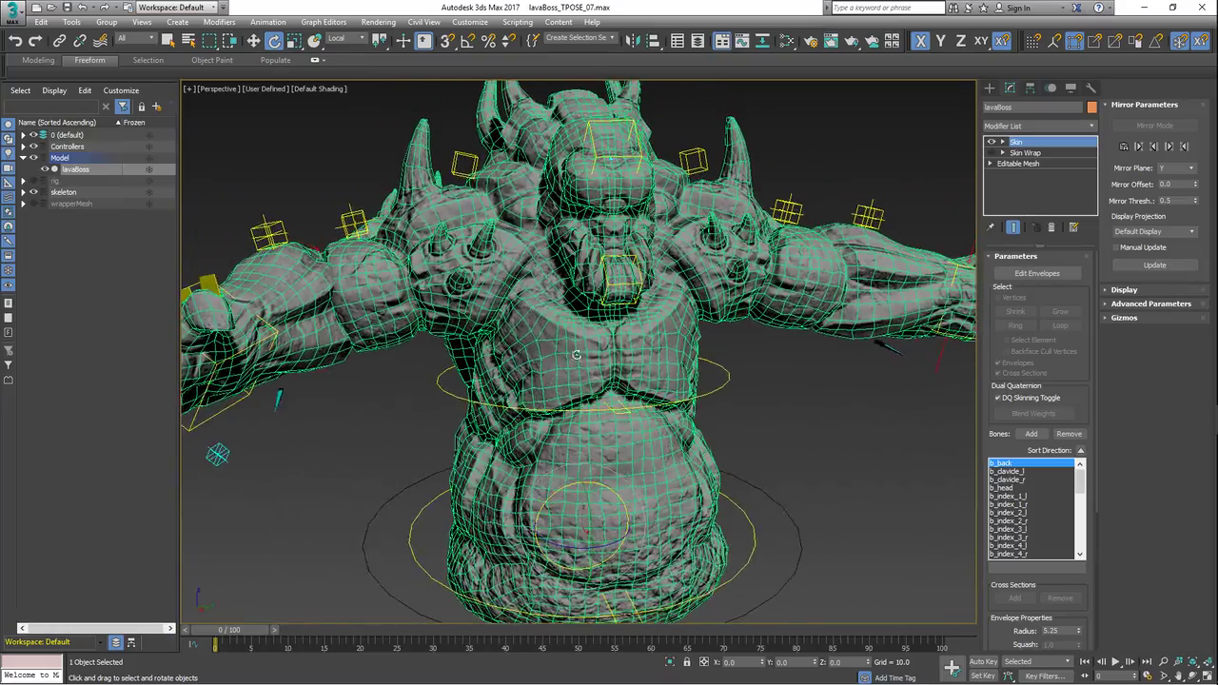
pyautogui.click(771, 380)
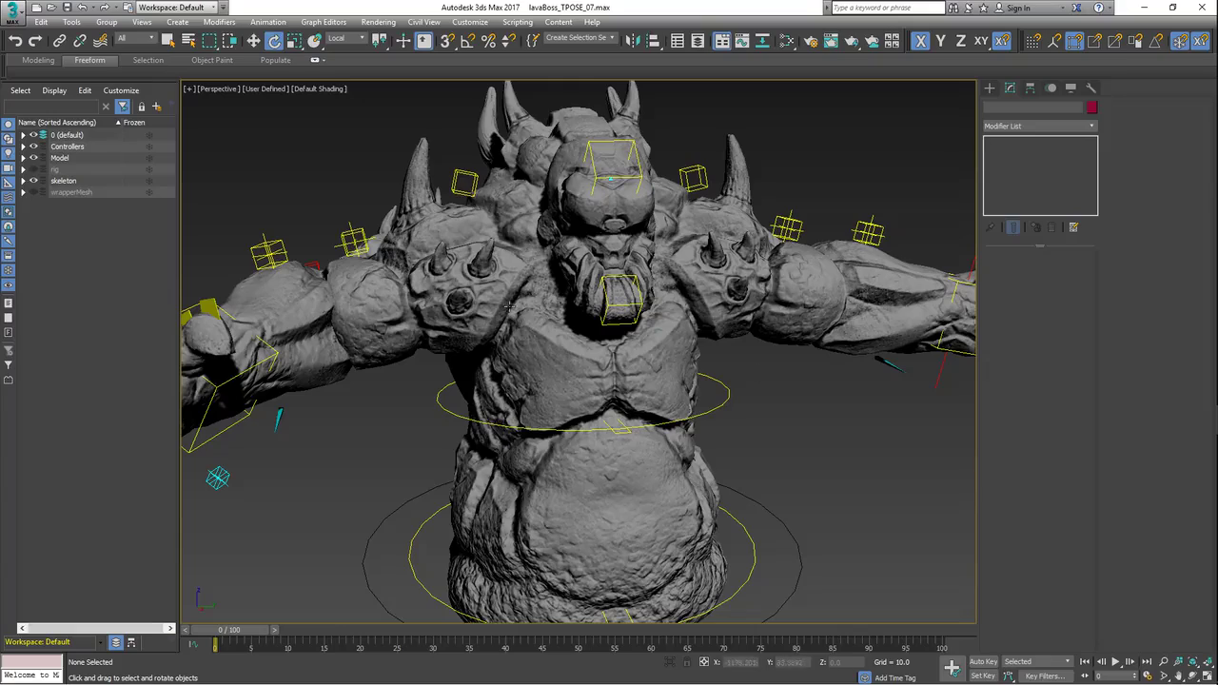
# Unhide the wrapperMesh layer, select the red wrapper mesh and move the Weight Tool window clear of the model
pyautogui.click(35, 193)
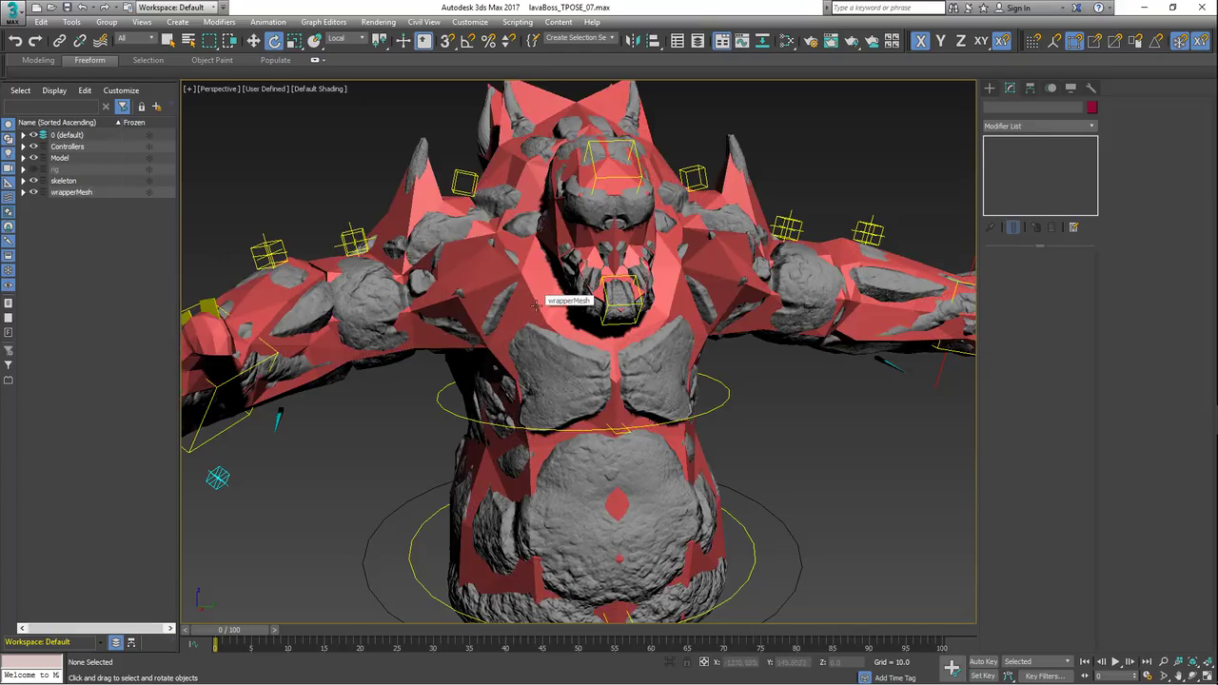
pyautogui.keyDown('alt'); pyautogui.moveTo(538, 334); pyautogui.dragTo(552, 341, button='middle'); pyautogui.keyUp('alt')
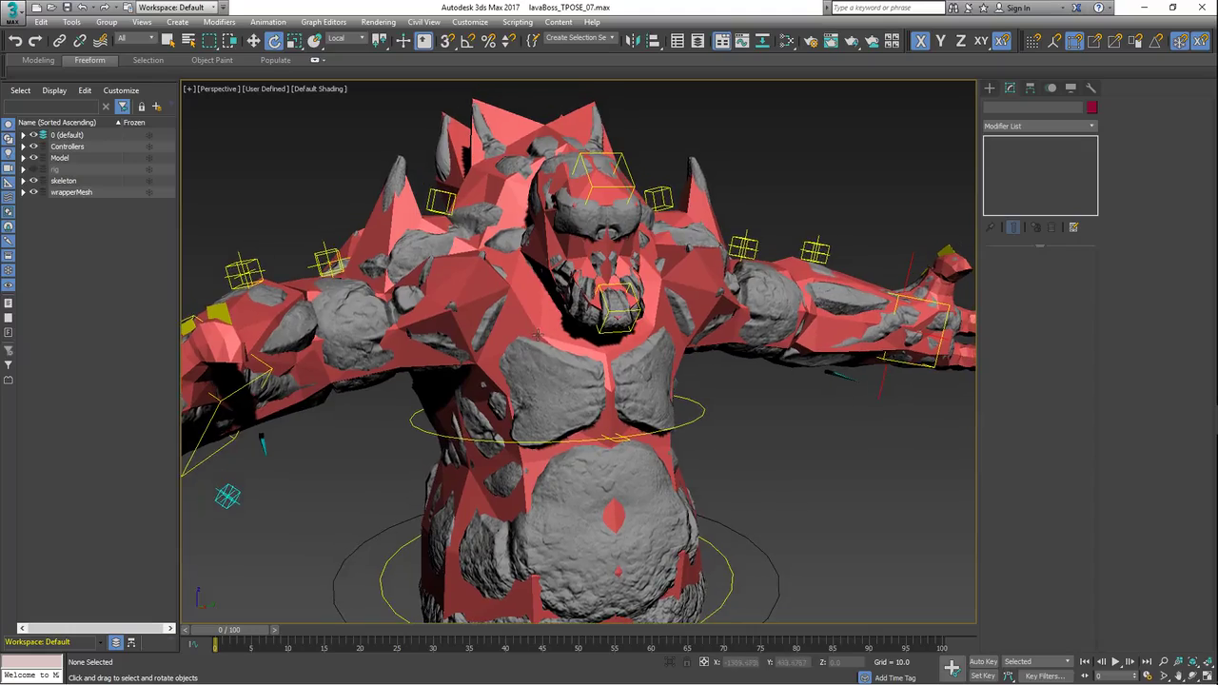
pyautogui.click(534, 316)
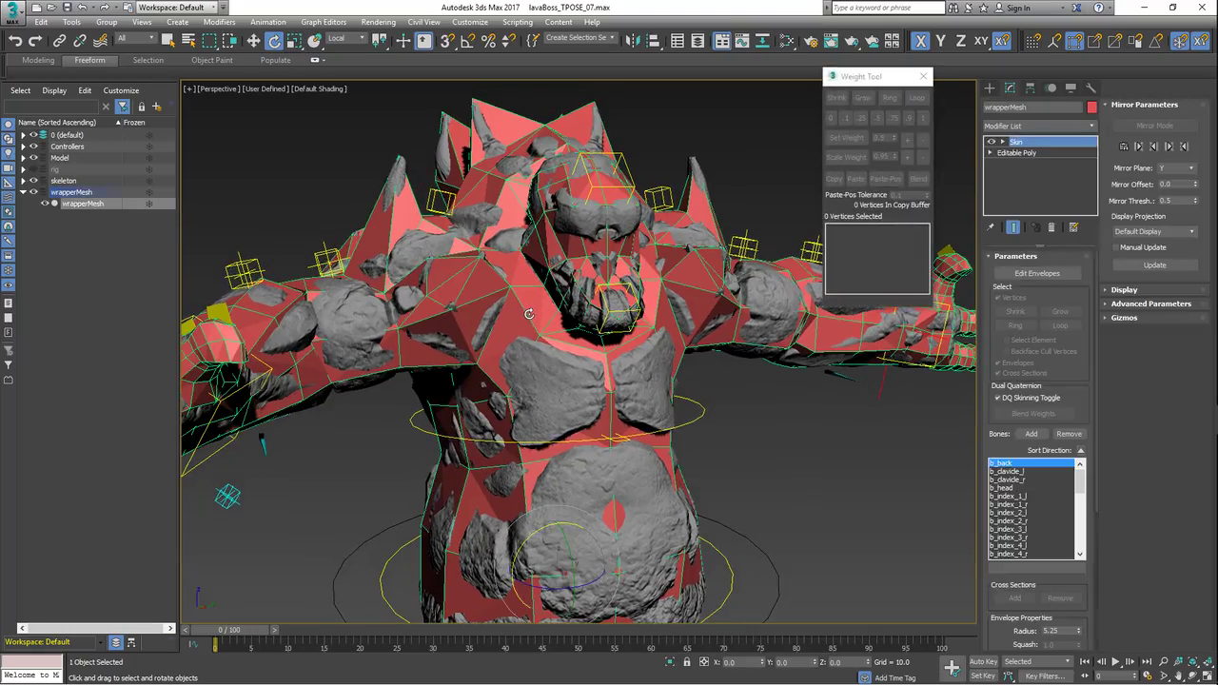
pyautogui.moveTo(866, 80); pyautogui.dragTo(903, 97)
# Examine how the wrapper mesh encloses the detailed model and skeleton, checking it in wireframe and returning to shaded display
pyautogui.keyDown('alt'); pyautogui.moveTo(521, 295); pyautogui.dragTo(457, 383, button='middle'); pyautogui.keyUp('alt')
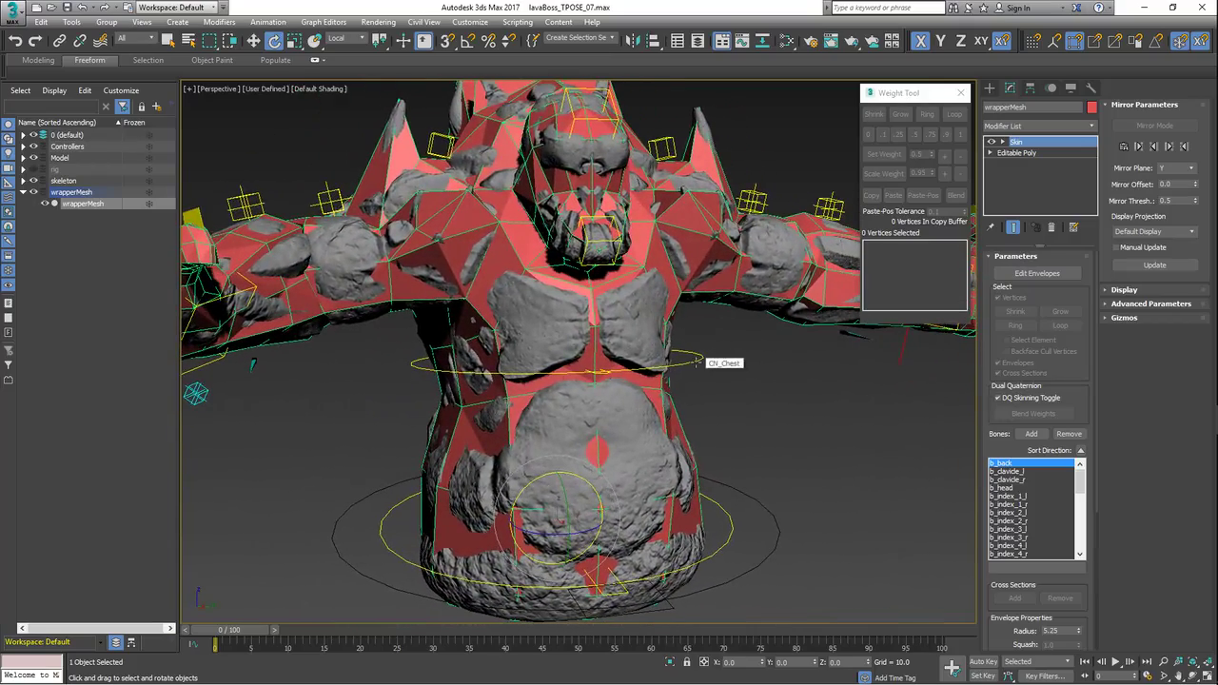
pyautogui.moveTo(468, 395)
pyautogui.keyDown('alt'); pyautogui.mouseDown(button='middle')
pyautogui.moveTo(762, 562)
pyautogui.moveTo(774, 454)
pyautogui.moveTo(773, 529)
pyautogui.mouseUp(button='middle'); pyautogui.keyUp('alt')
pyautogui.press('F3')
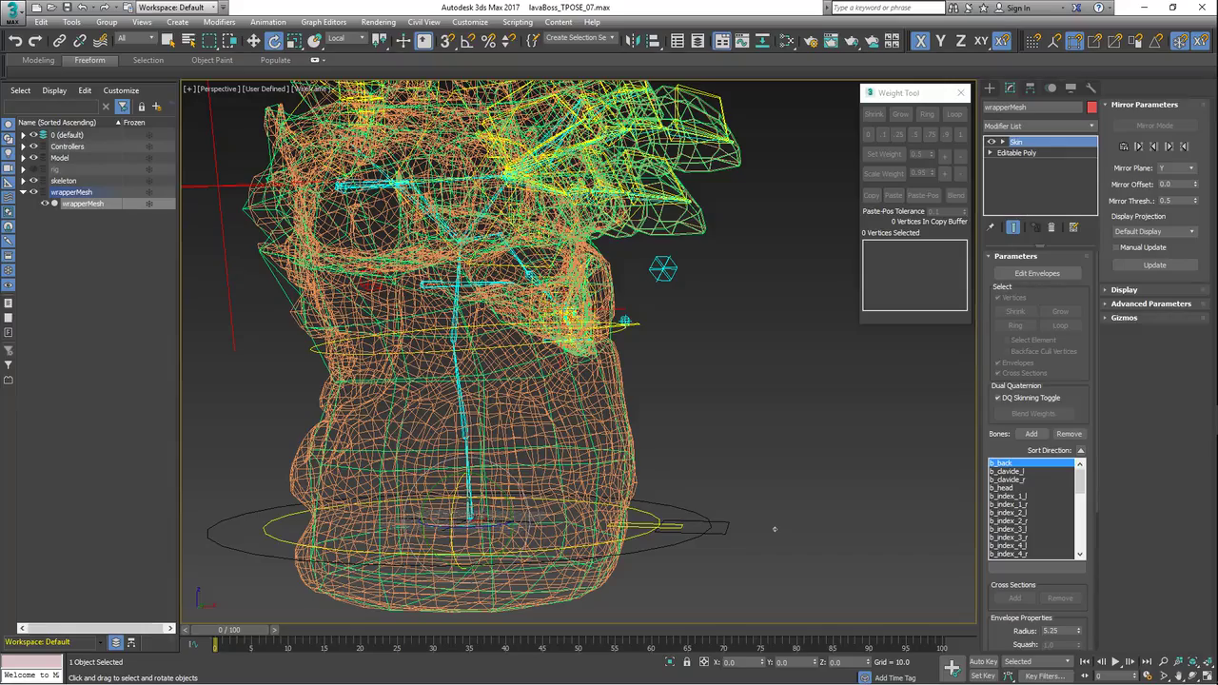
pyautogui.keyDown('alt'); pyautogui.moveTo(774, 528); pyautogui.dragTo(727, 575, button='middle'); pyautogui.keyUp('alt')
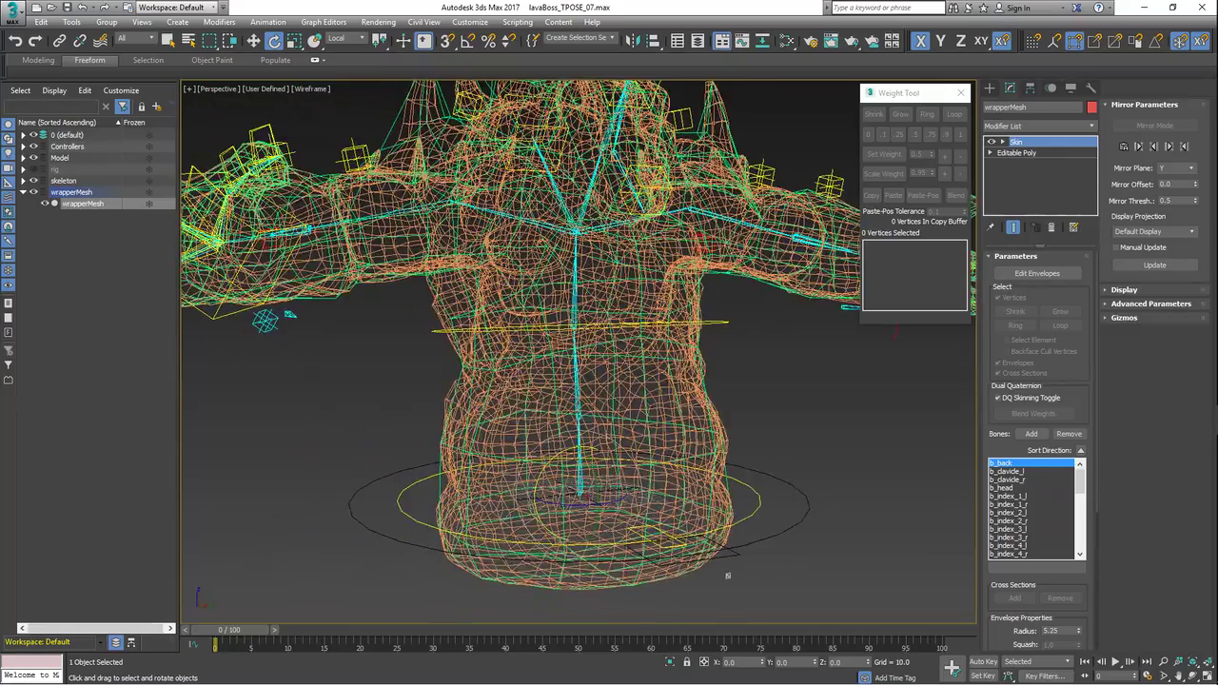
pyautogui.press('F3')
pyautogui.scroll(2, 554, 353)
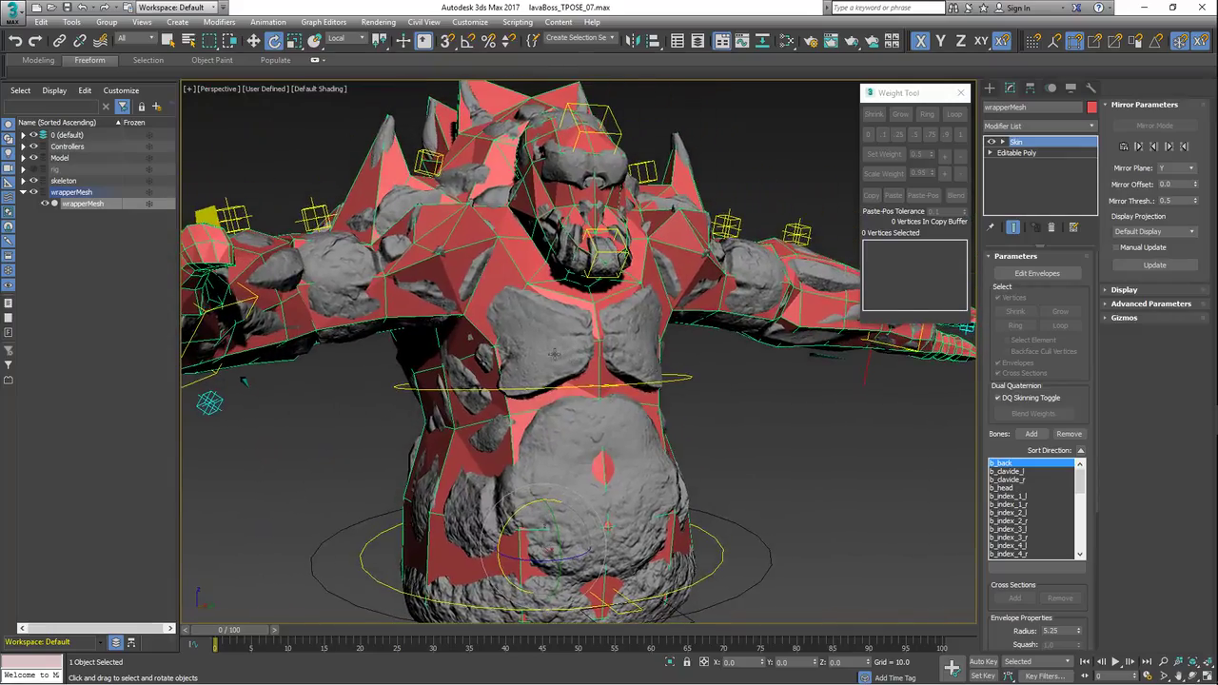
pyautogui.keyDown('alt'); pyautogui.moveTo(574, 423); pyautogui.dragTo(745, 521, button='middle'); pyautogui.keyUp('alt')
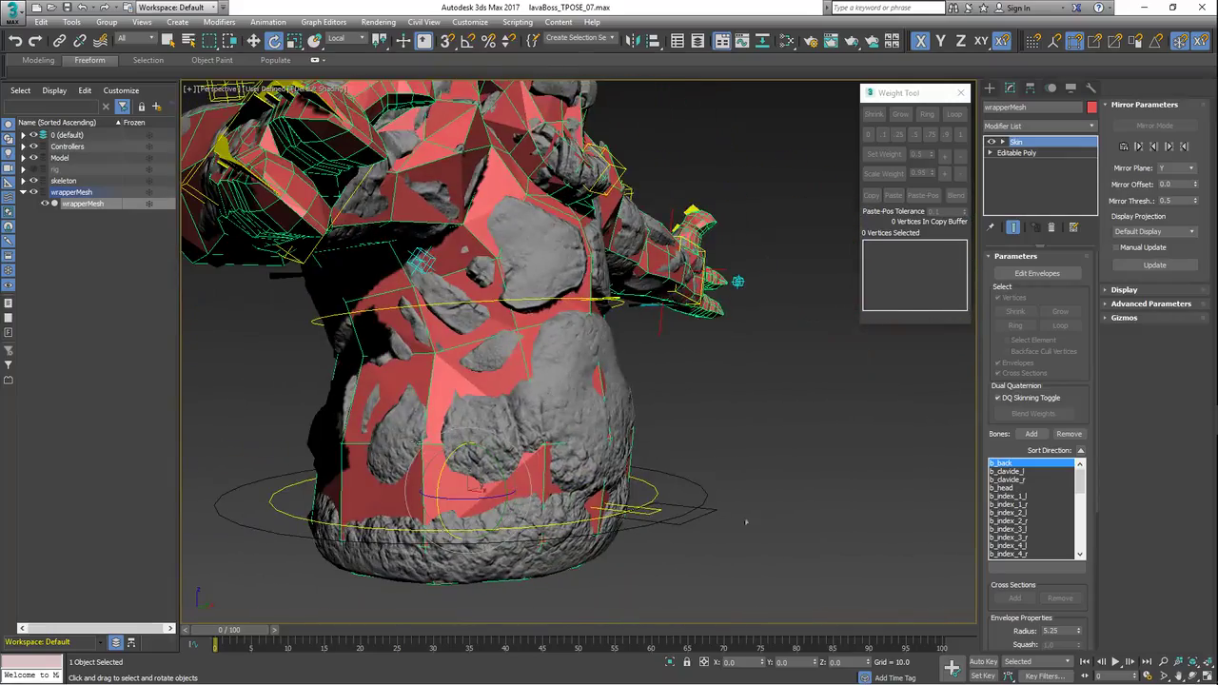
pyautogui.keyDown('alt'); pyautogui.moveTo(577, 328); pyautogui.dragTo(524, 390, button='middle'); pyautogui.keyUp('alt')
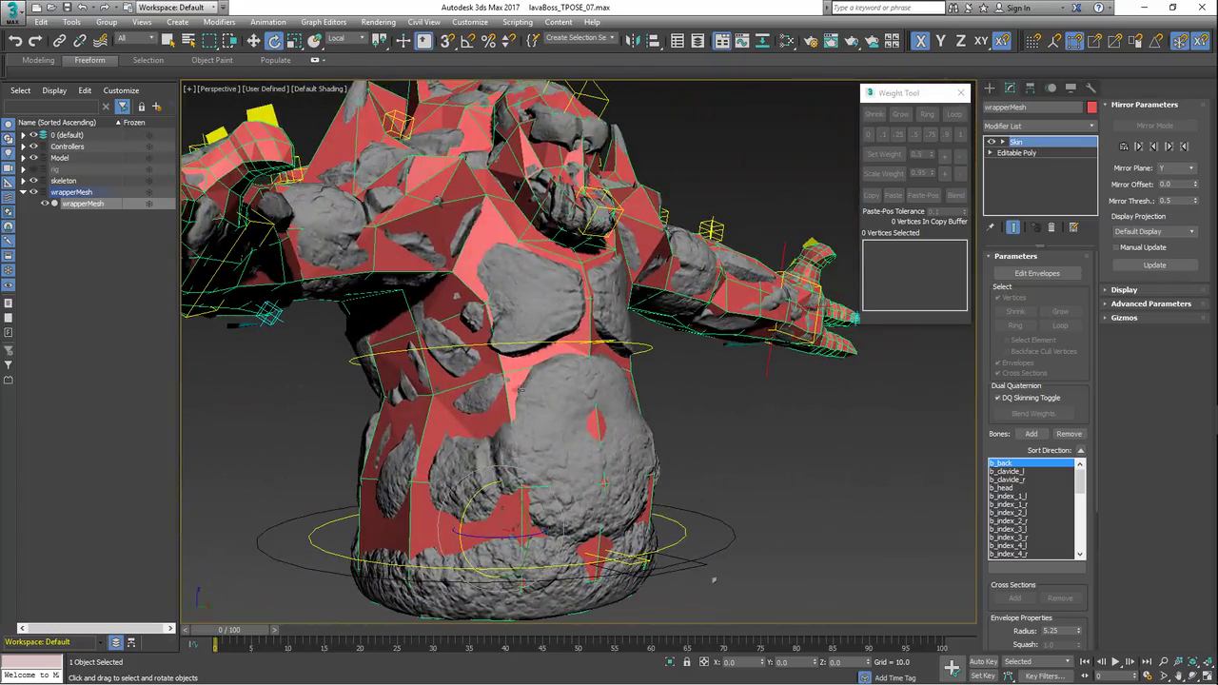
pyautogui.keyDown('alt'); pyautogui.moveTo(713, 579); pyautogui.dragTo(742, 570, button='middle'); pyautogui.keyUp('alt')
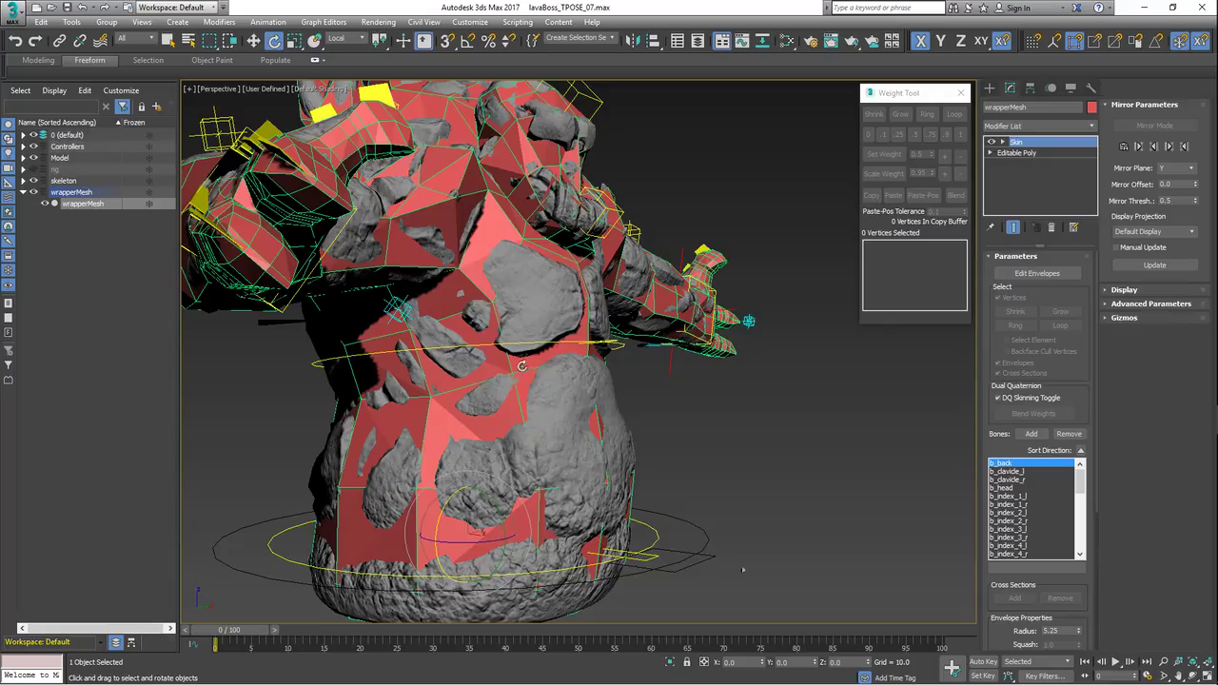
pyautogui.keyDown('alt'); pyautogui.moveTo(384, 410); pyautogui.dragTo(557, 367, button='middle'); pyautogui.keyUp('alt')
# Isolate the wrapper mesh, inspect the Skin weights of its spine bones, including b_spine_2 and b_spine_1, and leave envelope editing
pyautogui.hotkey('alt', 'q')
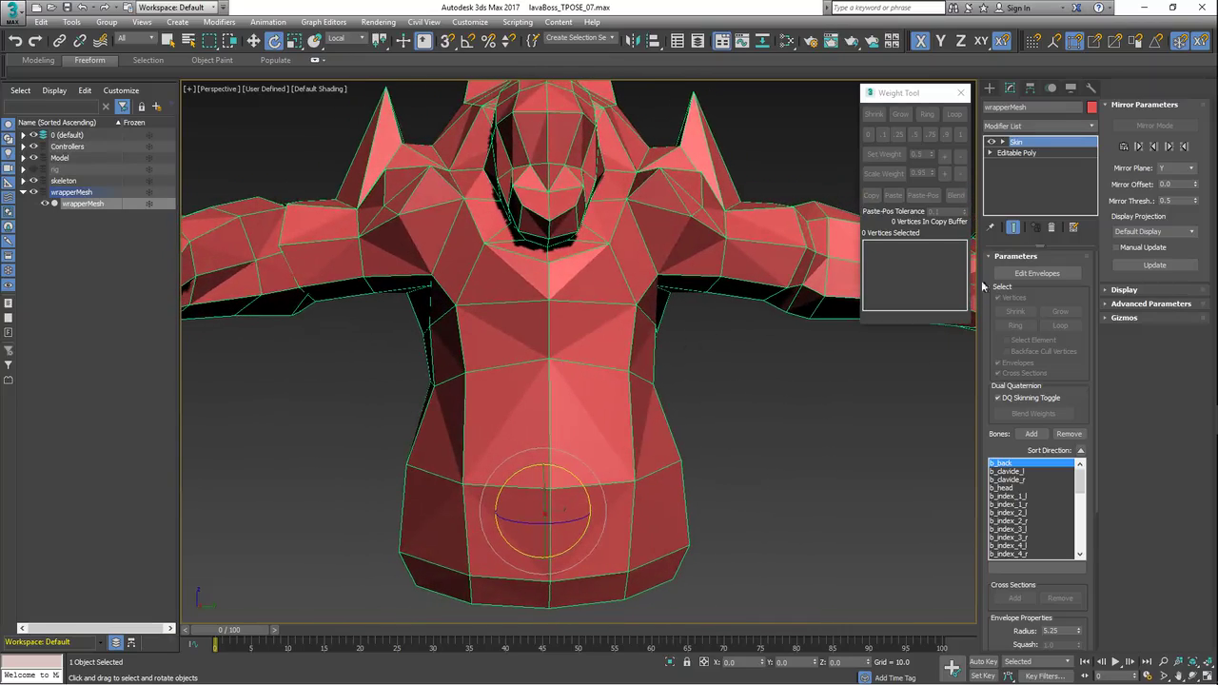
pyautogui.click(1033, 273)
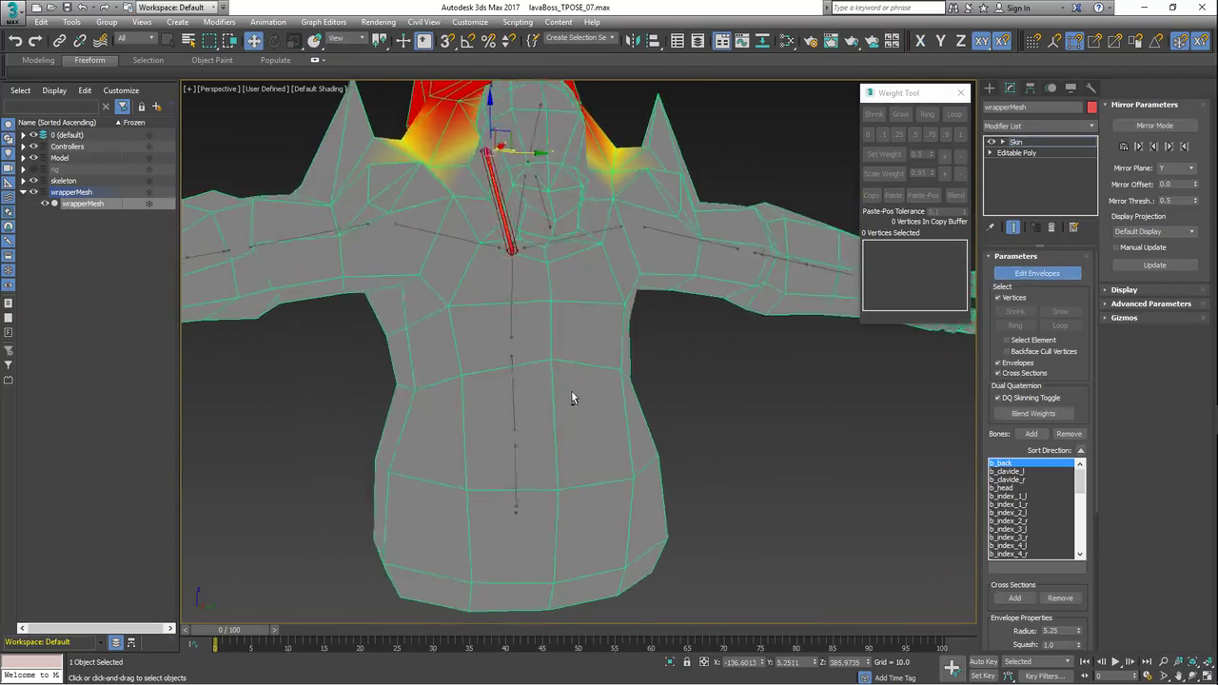
pyautogui.click(523, 391)
pyautogui.keyDown('alt'); pyautogui.moveTo(523, 391); pyautogui.dragTo(562, 384, button='middle'); pyautogui.keyUp('alt')
pyautogui.keyDown('alt'); pyautogui.moveTo(562, 385); pyautogui.dragTo(539, 407); pyautogui.keyUp('alt')
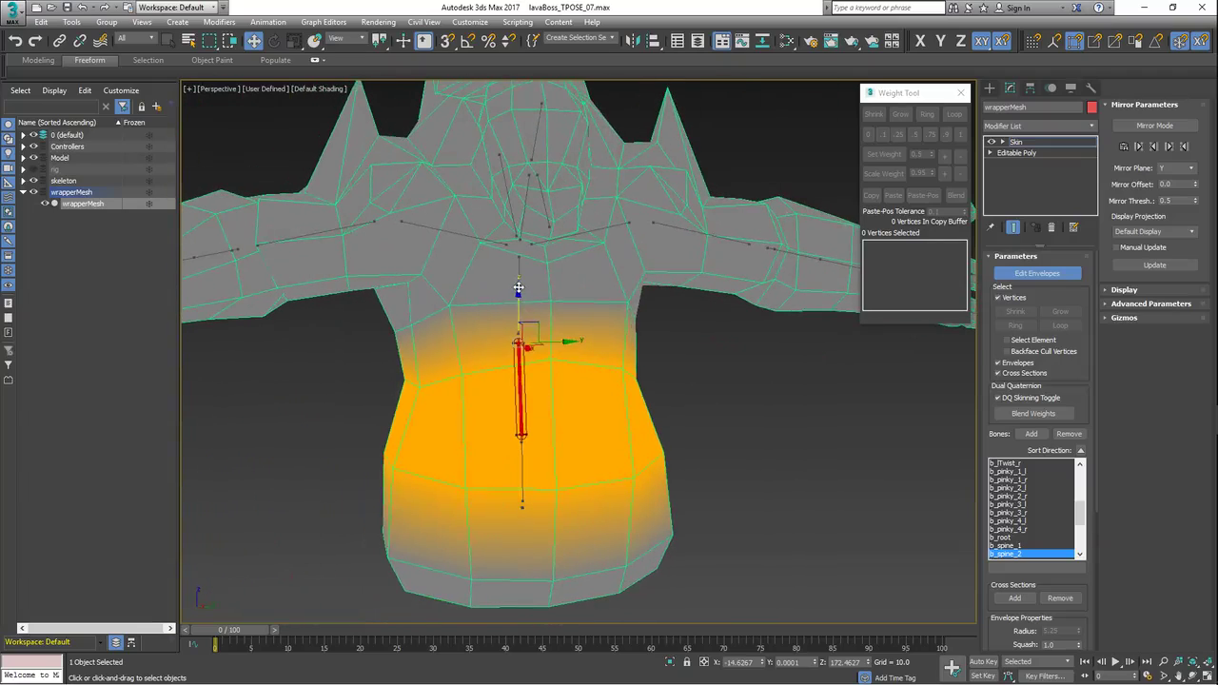
pyautogui.click(519, 289)
pyautogui.moveTo(545, 367)
pyautogui.keyDown('alt'); pyautogui.mouseDown(button='middle')
pyautogui.moveTo(526, 387)
pyautogui.moveTo(546, 348)
pyautogui.moveTo(523, 433)
pyautogui.moveTo(547, 374)
pyautogui.moveTo(547, 400)
pyautogui.moveTo(543, 379)
pyautogui.mouseUp(button='middle'); pyautogui.keyUp('alt')
pyautogui.click(525, 438)
pyautogui.click(1029, 274)
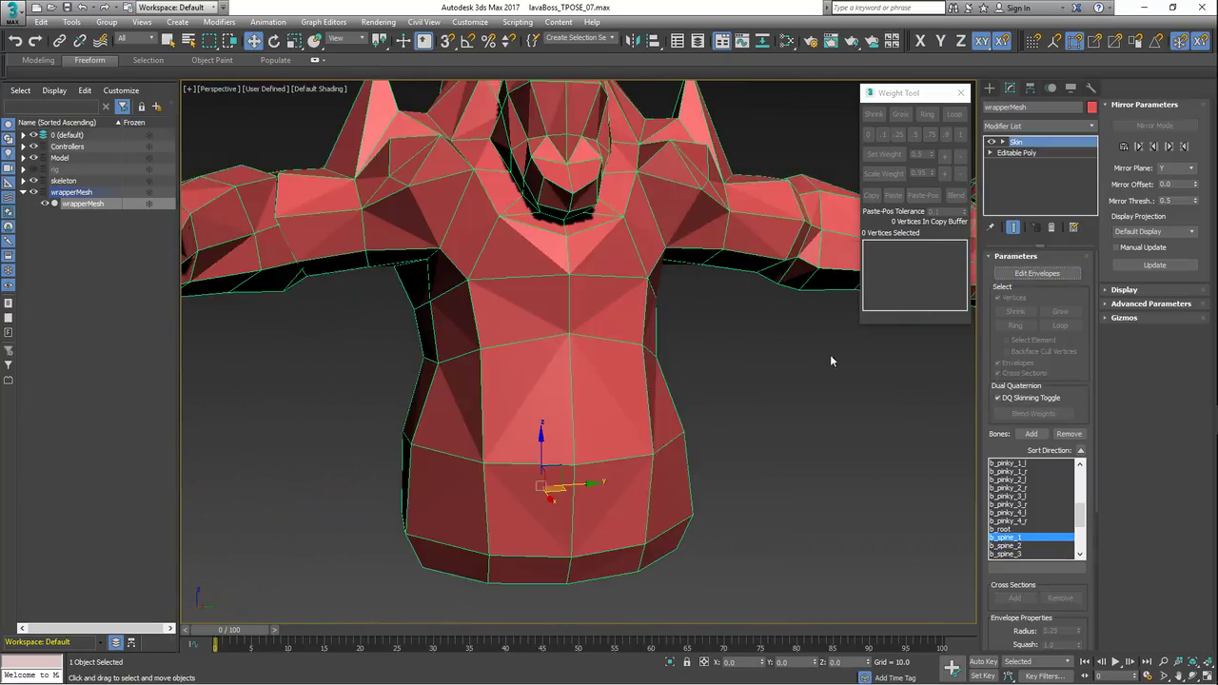
# Deselect the wrapper mesh, end isolation and select the lavaBoss mesh to compare the two overlapping meshes
pyautogui.click(738, 362)
pyautogui.hotkey('alt', 'q')
pyautogui.moveTo(578, 352); pyautogui.dragTo(582, 372, button='middle')
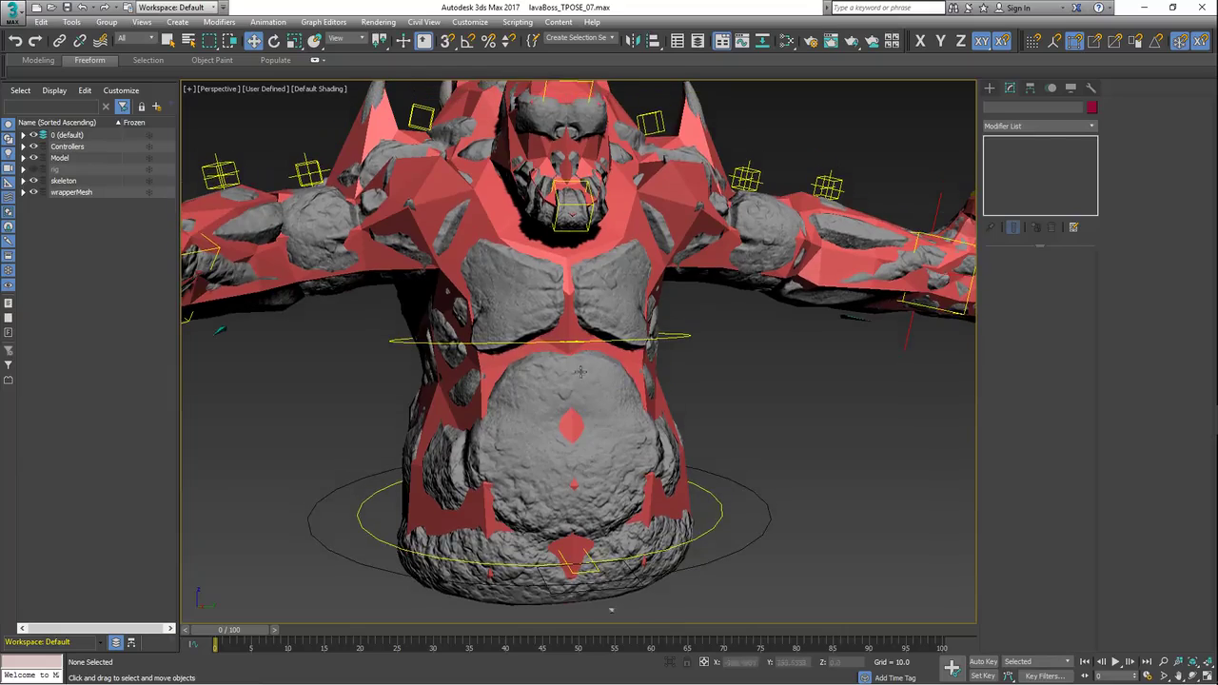
pyautogui.click(591, 383)
pyautogui.scroll(-4, 571, 366)
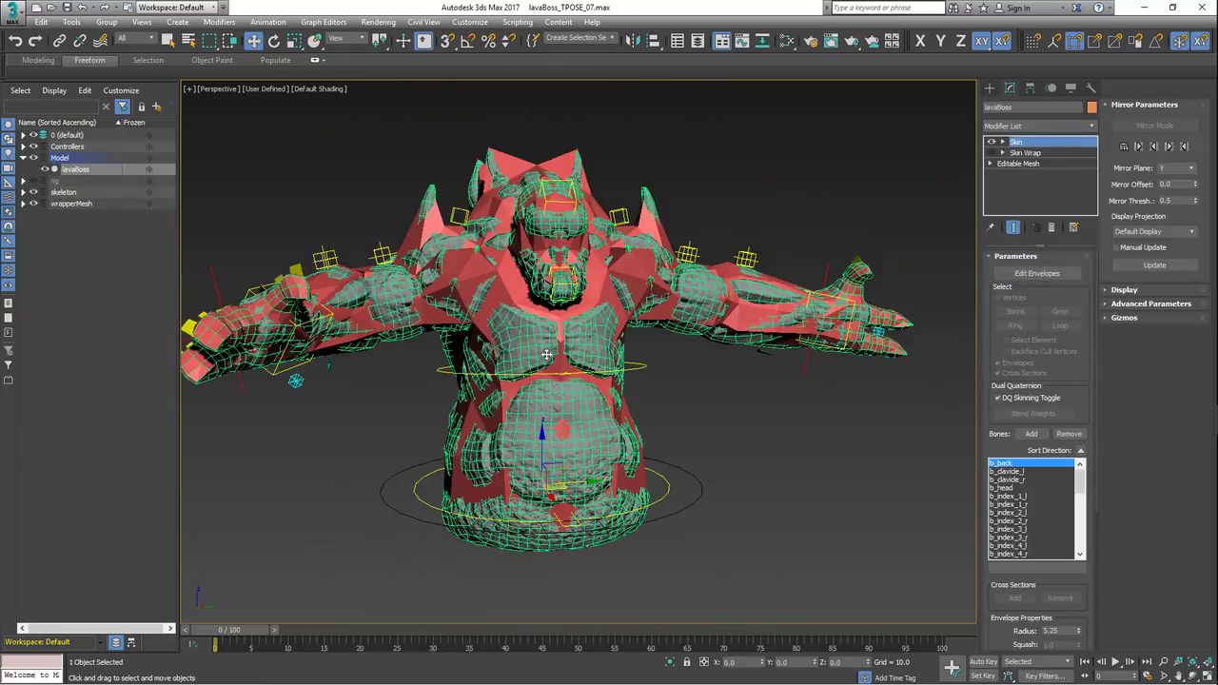
pyautogui.moveTo(562, 363); pyautogui.dragTo(565, 389, button='middle')
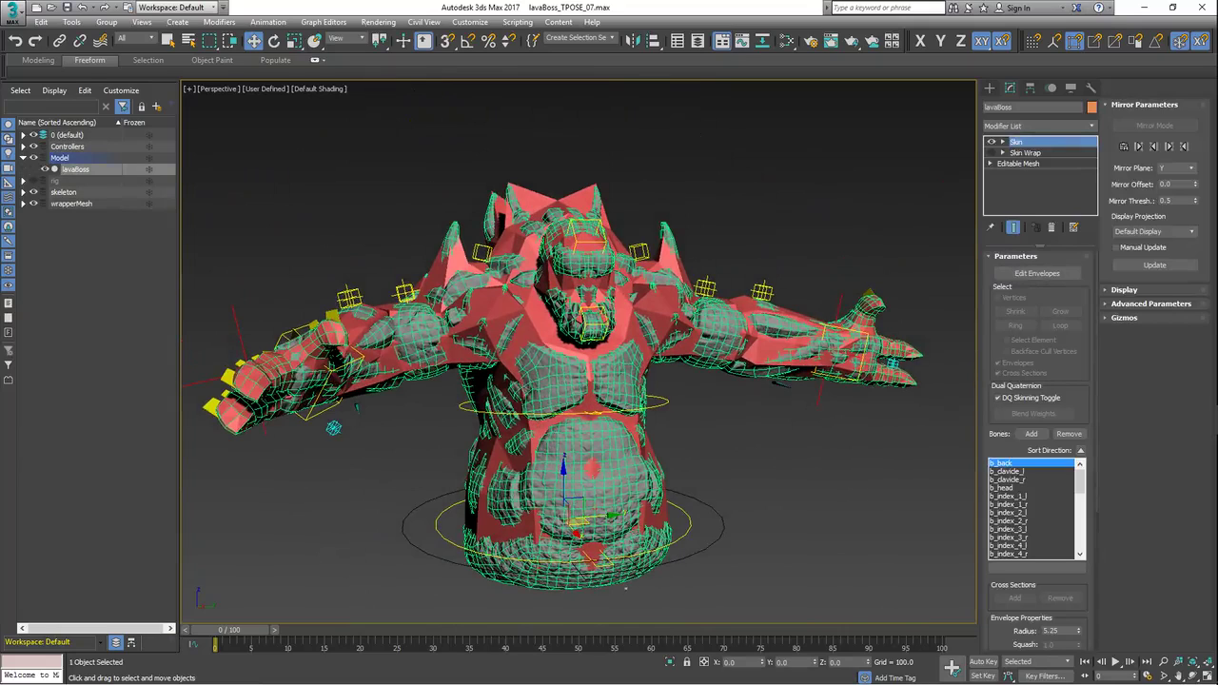
pyautogui.scroll(5, 574, 435)
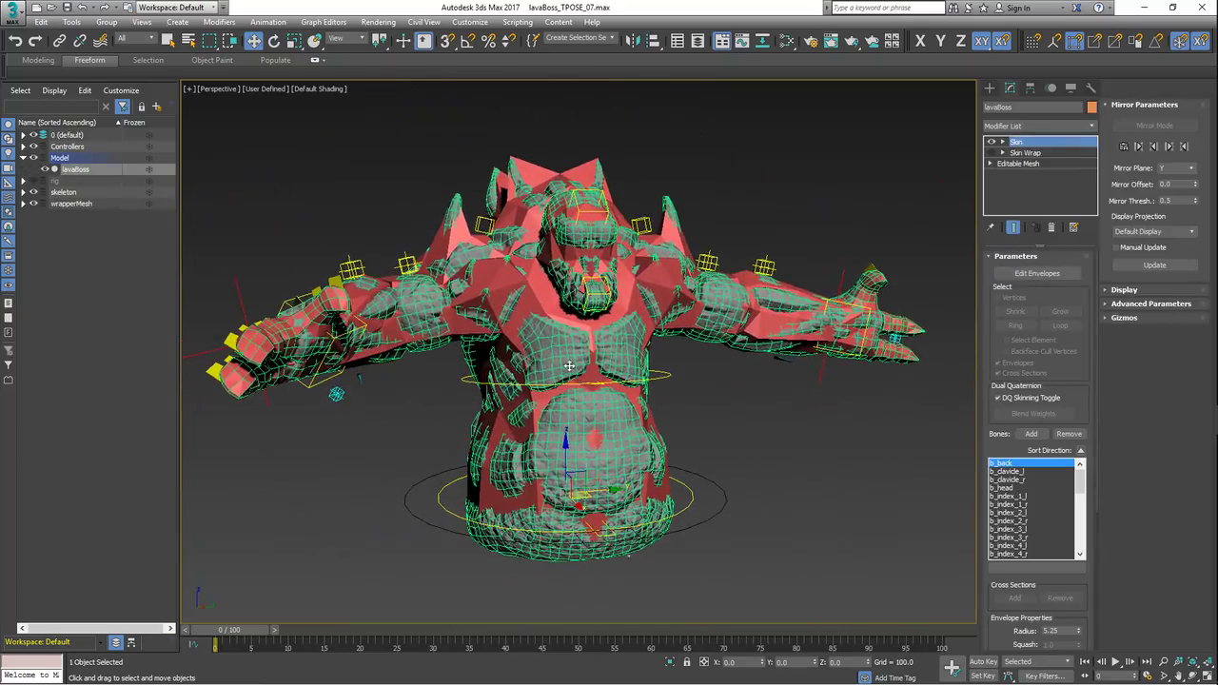
pyautogui.keyDown('alt'); pyautogui.moveTo(587, 385); pyautogui.dragTo(662, 406, button='middle'); pyautogui.keyUp('alt')
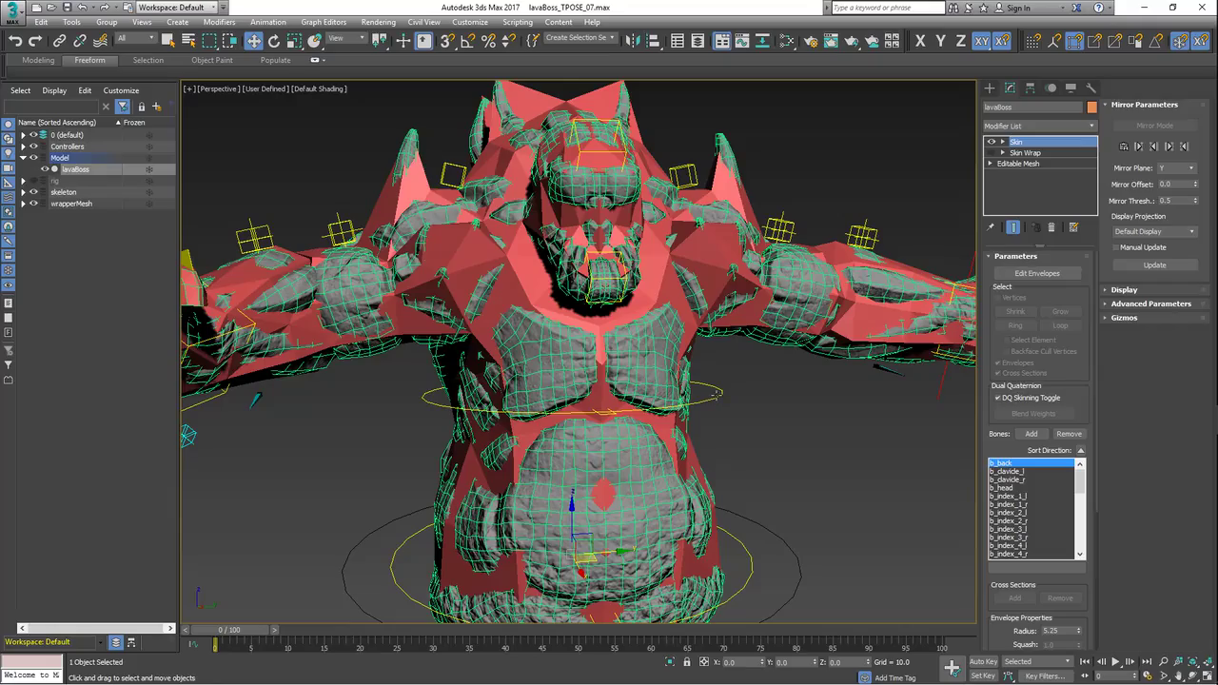
# Test both meshes by turning the upper body sideways with the CN_Chest controller, and undo the rotation
pyautogui.click(715, 393)
pyautogui.press('e')
pyautogui.moveTo(603, 404)
pyautogui.mouseDown()
pyautogui.moveTo(572, 405)
pyautogui.moveTo(666, 405)
pyautogui.moveTo(552, 407)
pyautogui.moveTo(599, 403)
pyautogui.moveTo(579, 400)
pyautogui.mouseUp()
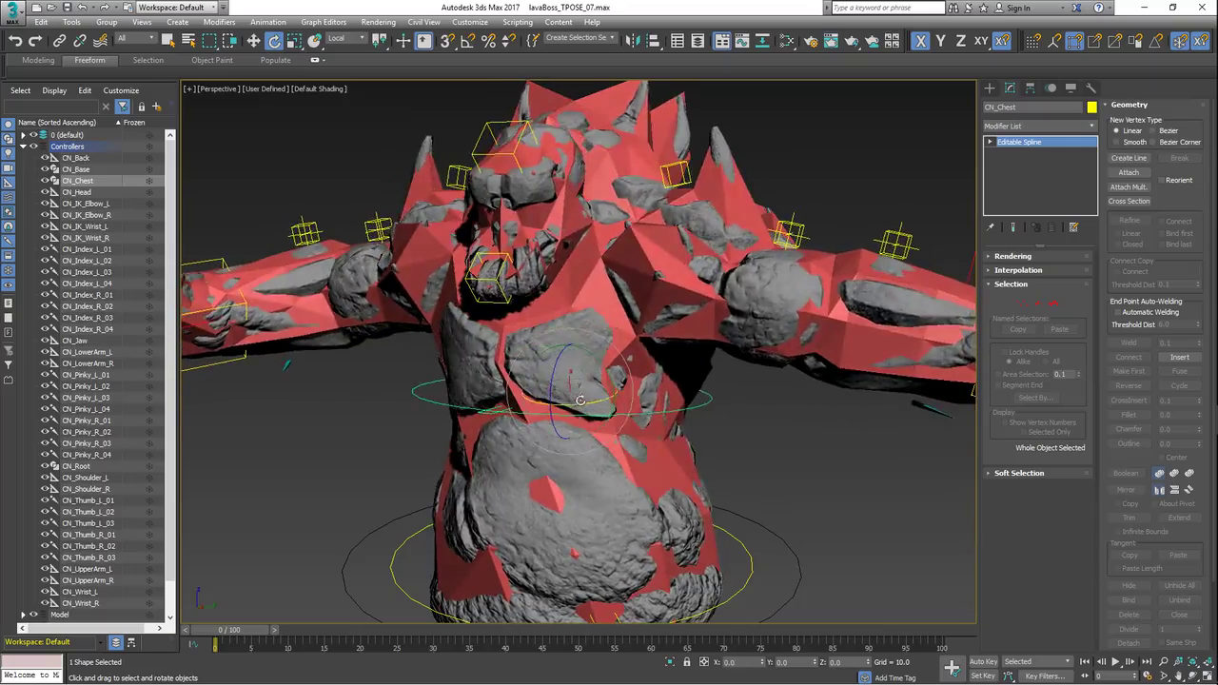
pyautogui.hotkey('ctrl', 'z')
# Inspect the Skin Wrap modifier's settings on the lavaBoss mesh, and select the wrapper mesh for a closer look at the torso
pyautogui.click(640, 360)
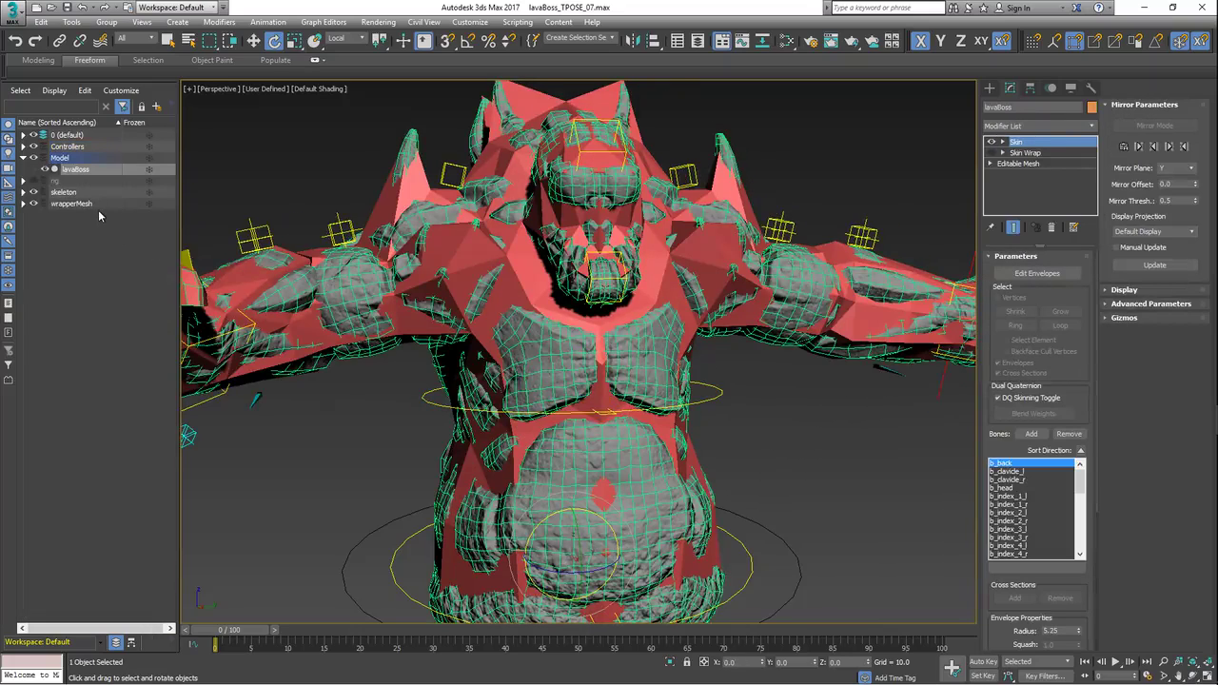
pyautogui.click(1037, 153)
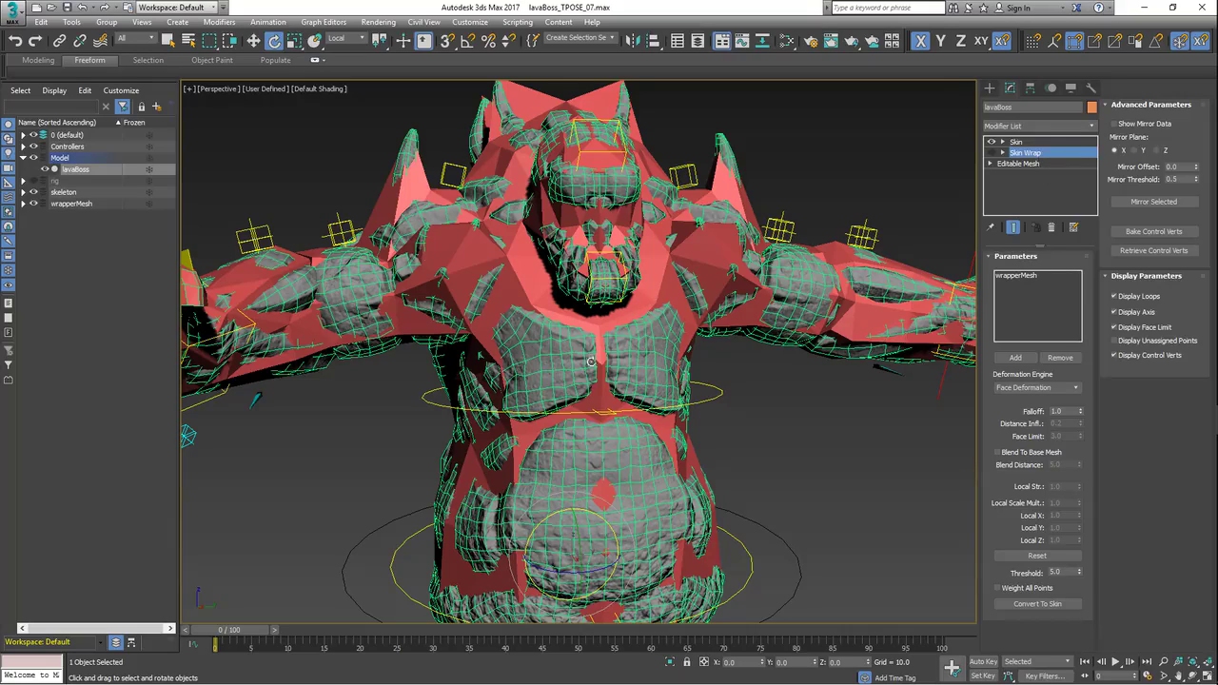
pyautogui.click(542, 306)
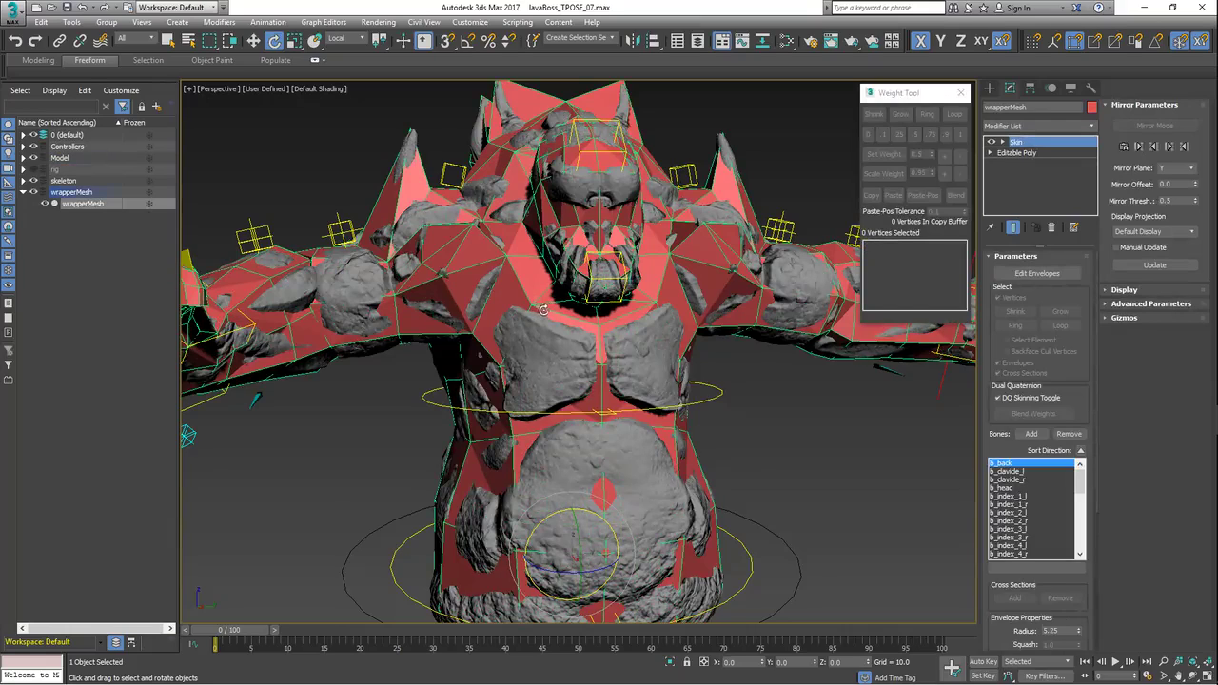
pyautogui.scroll(4, 571, 435)
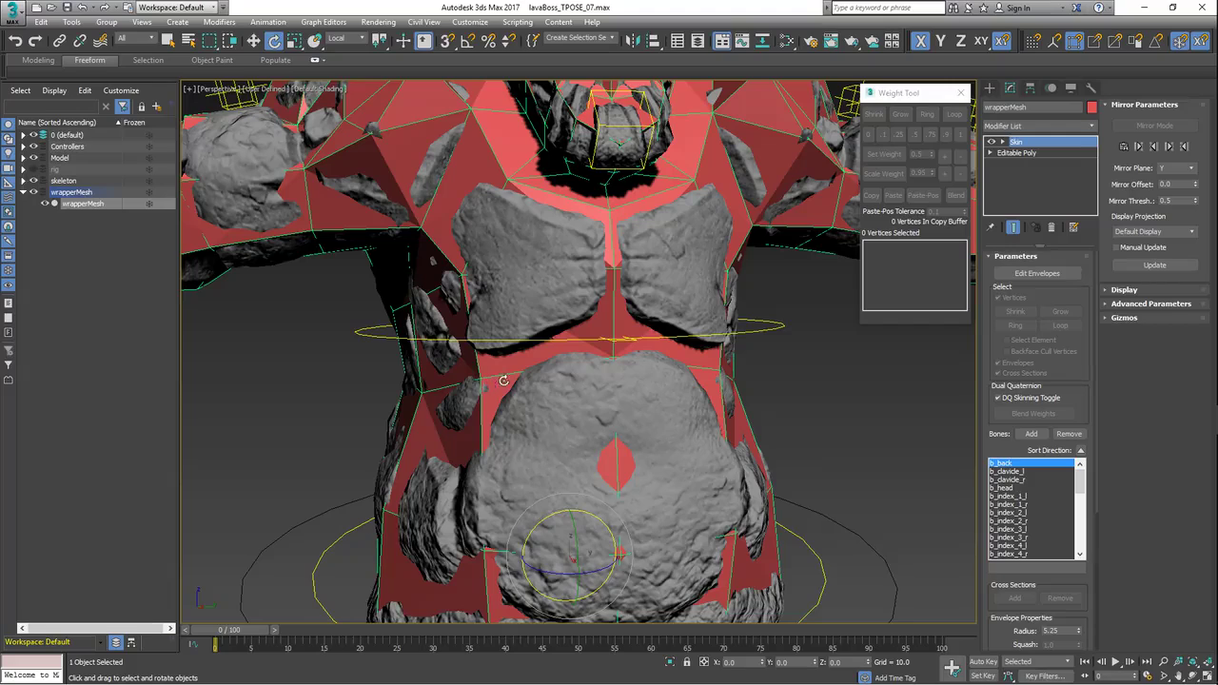
# Isolate the wrapper mesh in Skin envelope editing to examine b_spine_2's weight falloff around the torso, and end isolation
pyautogui.click(1035, 274)
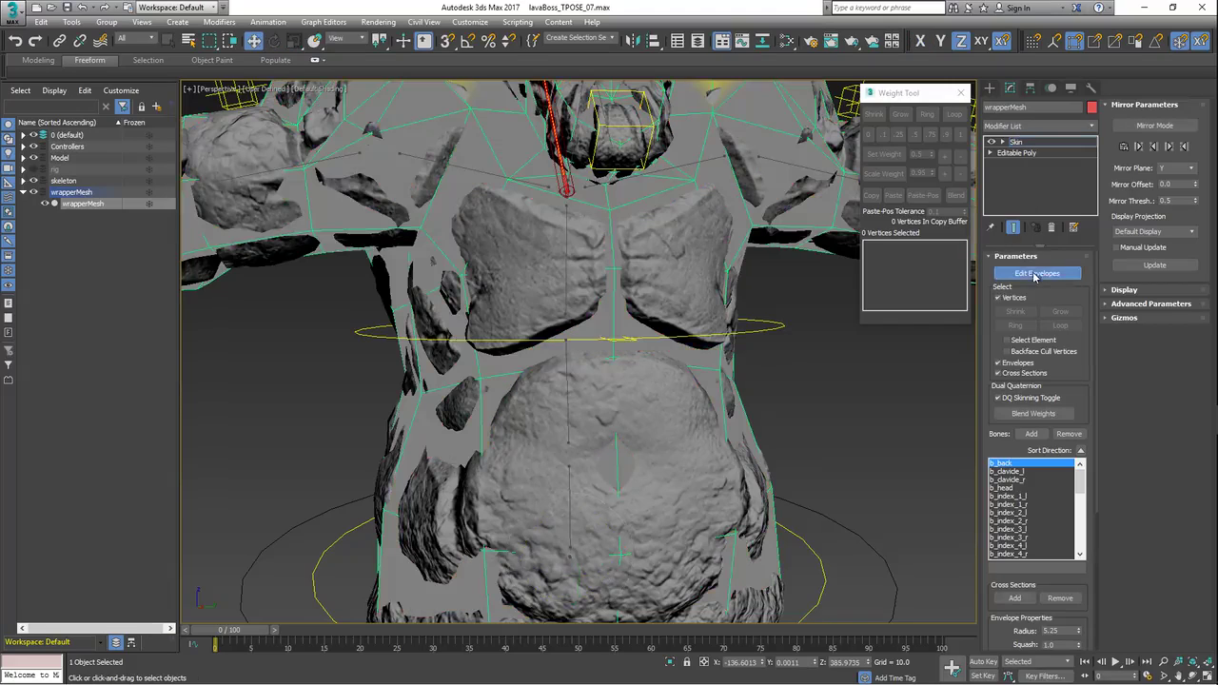
pyautogui.click(565, 394)
pyautogui.moveTo(600, 388)
pyautogui.mouseDown(button='middle')
pyautogui.moveTo(586, 397)
pyautogui.moveTo(575, 381)
pyautogui.mouseUp(button='middle')
pyautogui.hotkey('alt', 'q')
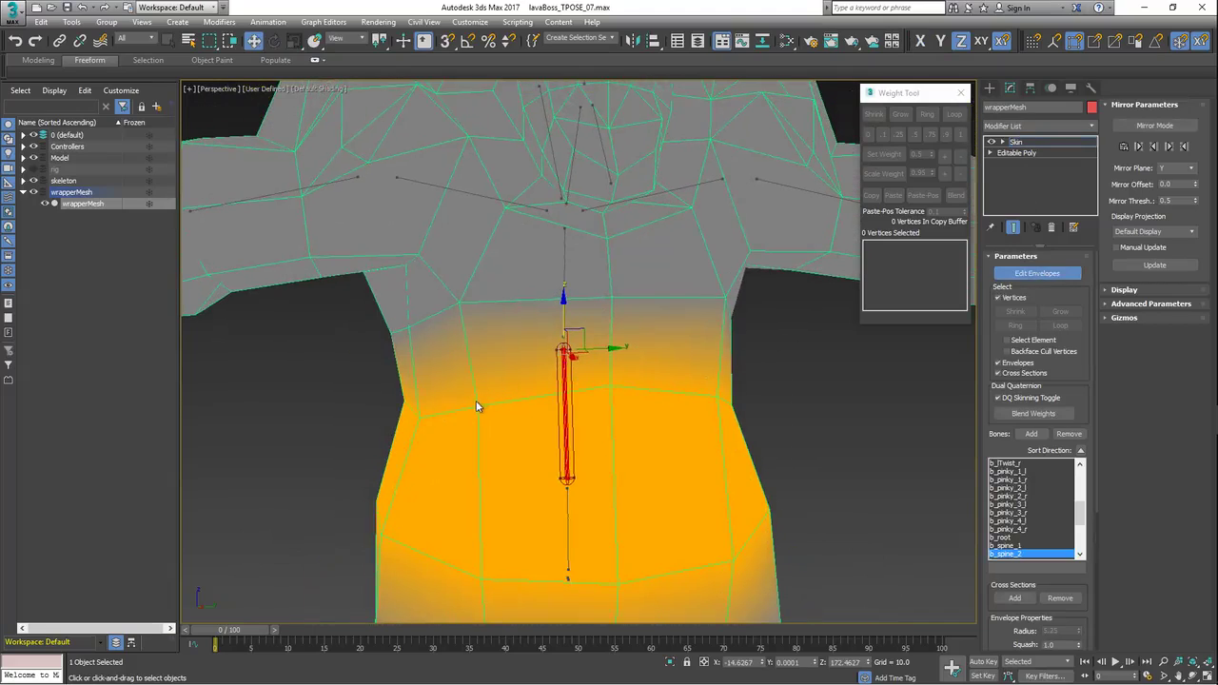
pyautogui.scroll(2, 477, 396)
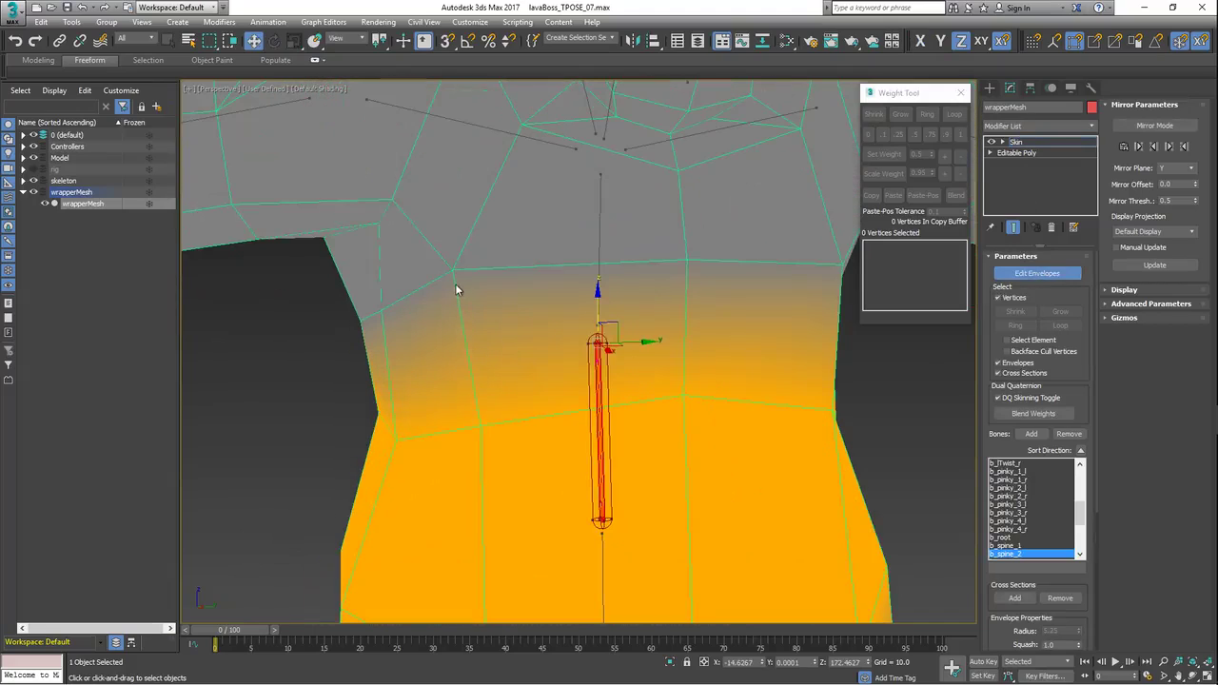
pyautogui.scroll(-2, 457, 292)
pyautogui.scroll(2, 462, 302)
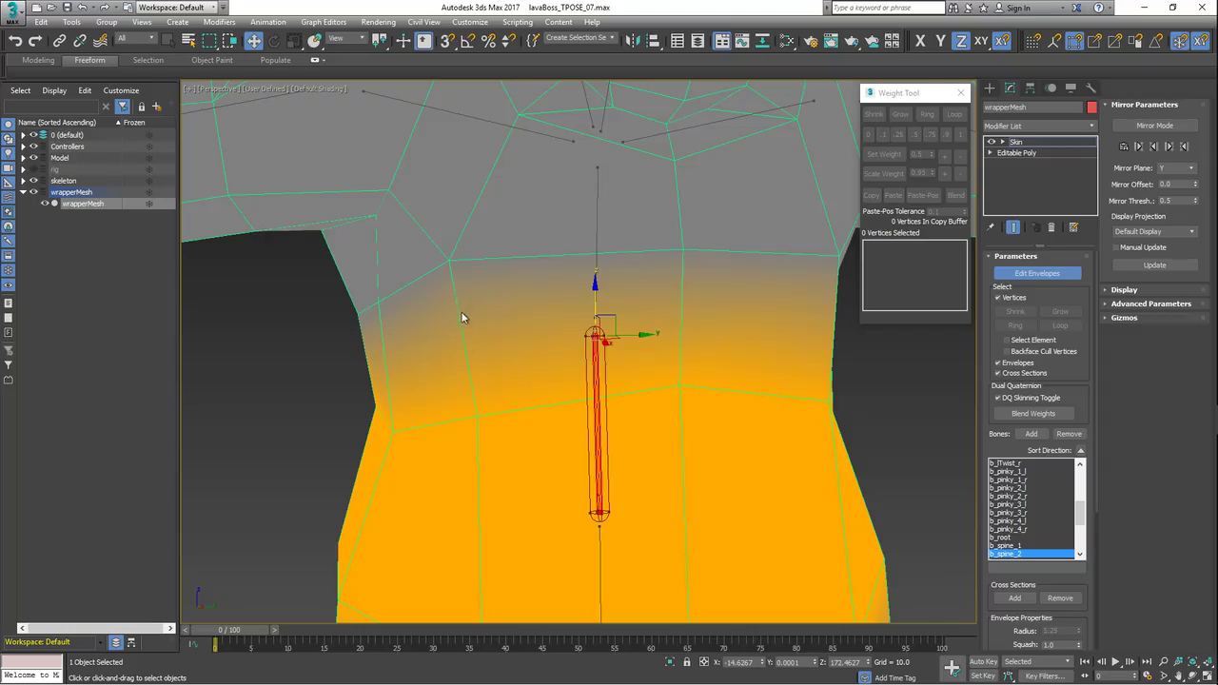
pyautogui.hotkey('alt', 'q')
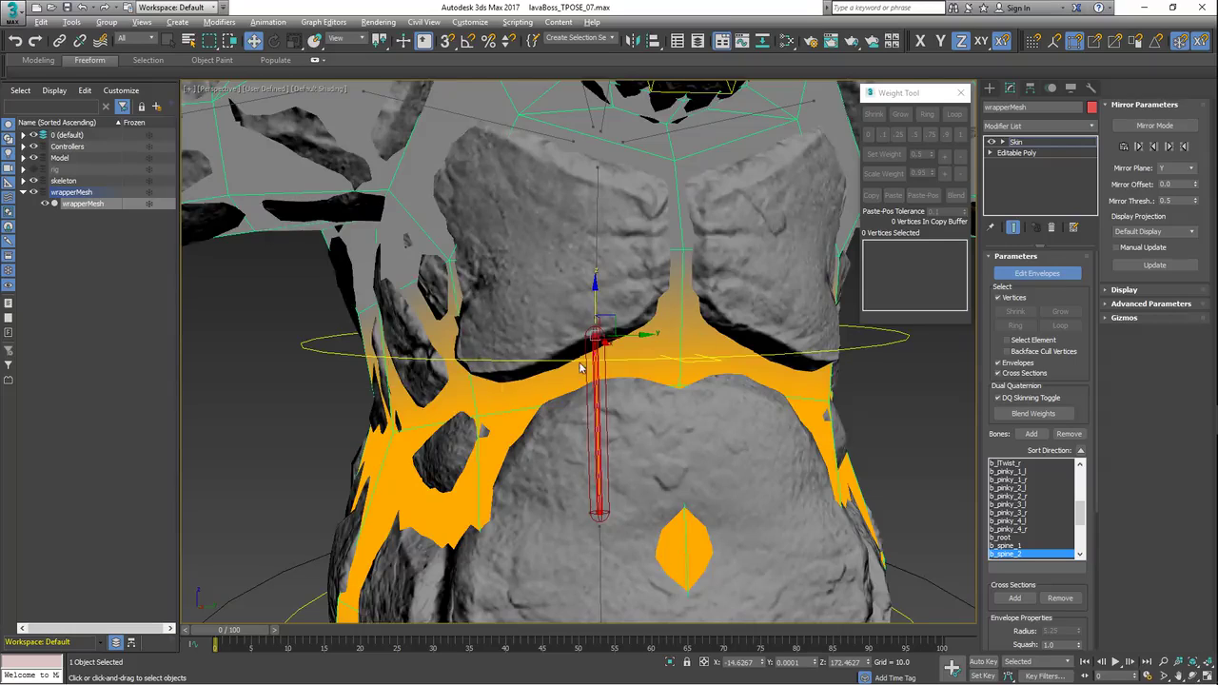
# Leave envelope editing, select the lavaBoss mesh, and inspect its Skin Wrap and Skin modifier settings
pyautogui.moveTo(551, 301); pyautogui.dragTo(602, 378, button='middle')
pyautogui.scroll(-3, 504, 302)
pyautogui.scroll(-3, 542, 329)
pyautogui.scroll(1, 569, 314)
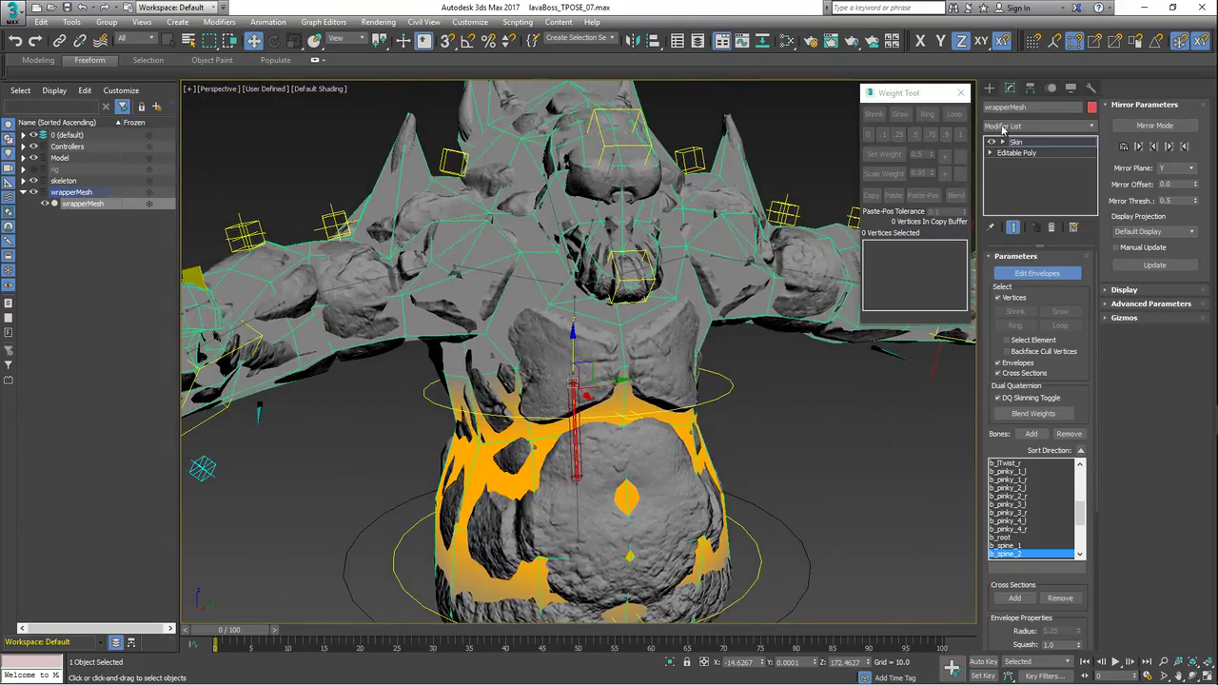
pyautogui.click(990, 89)
pyautogui.click(676, 338)
pyautogui.click(1009, 87)
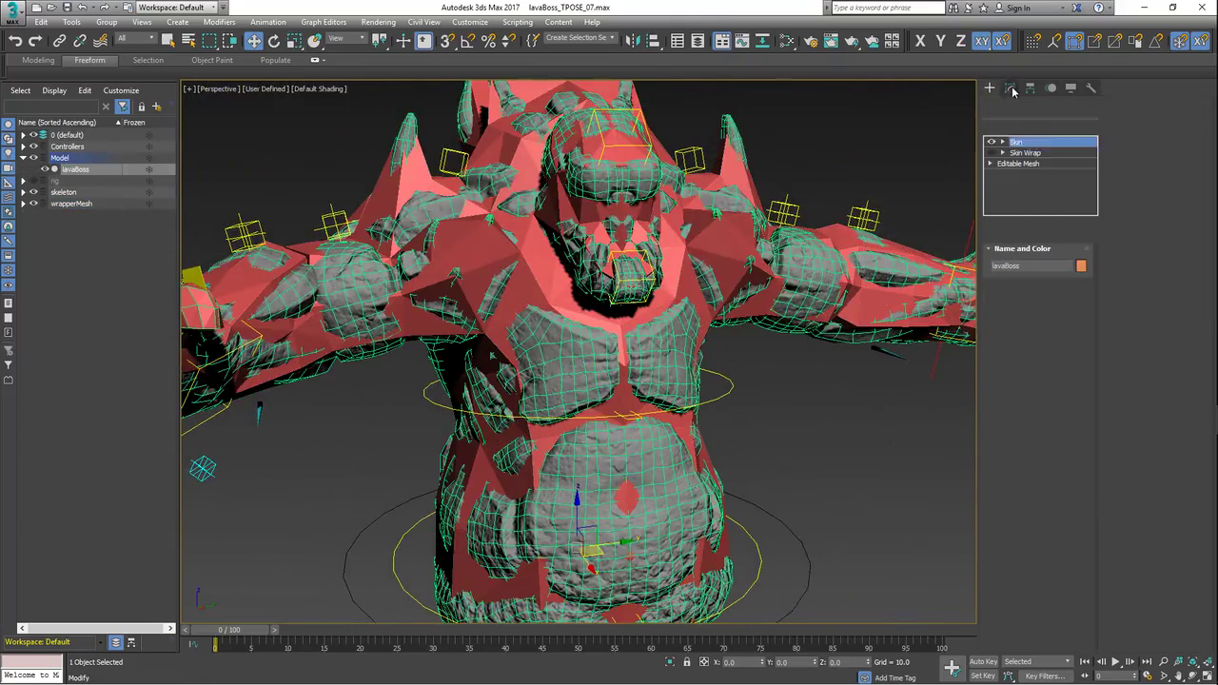
pyautogui.click(1035, 153)
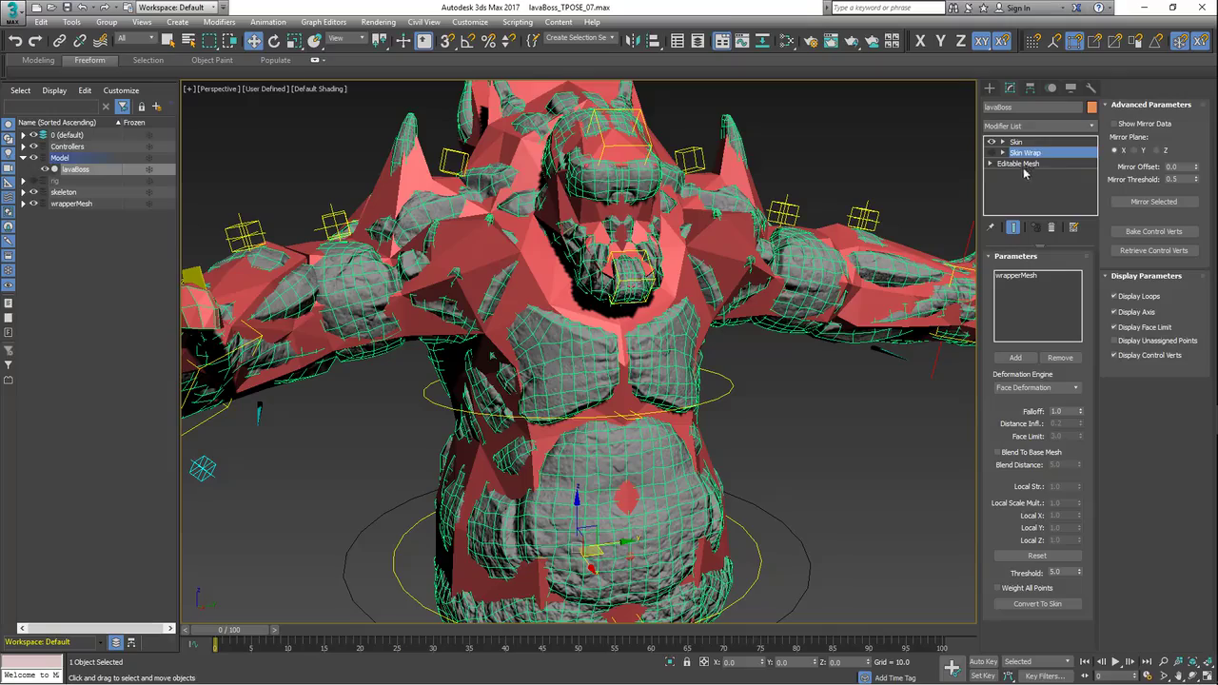
pyautogui.click(1034, 143)
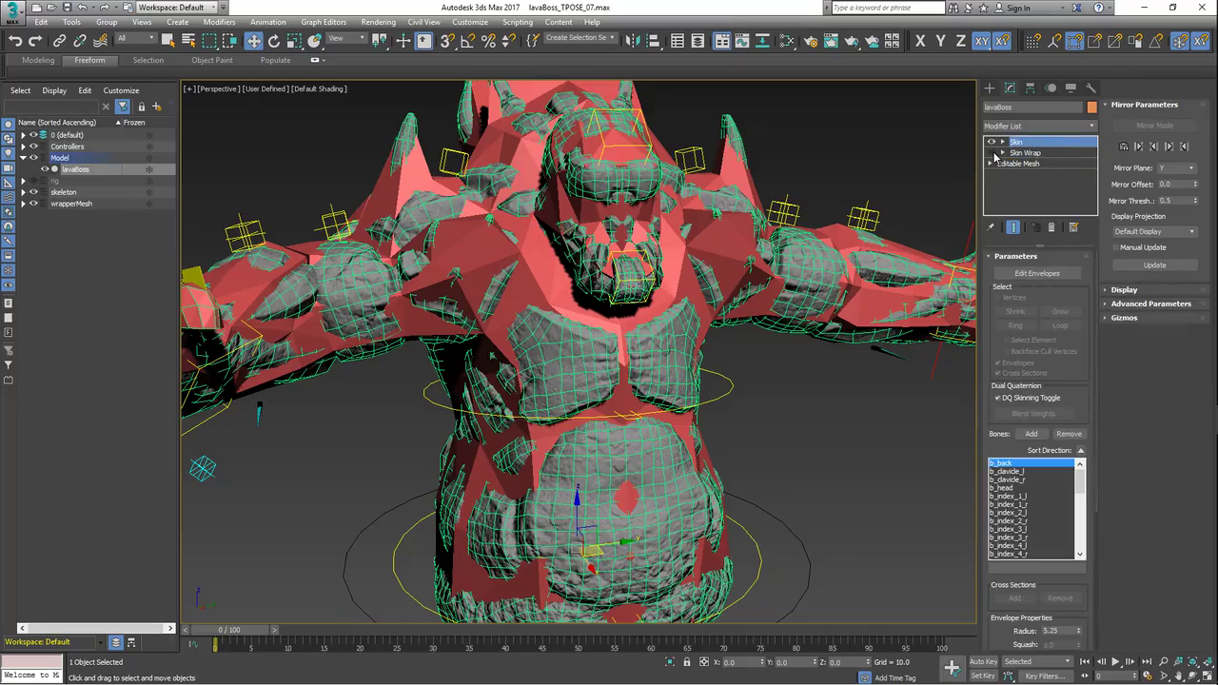
# Select the wrapper mesh and examine its polygon layout around the character's right hand, fingers and thumb
pyautogui.scroll(-3, 615, 359)
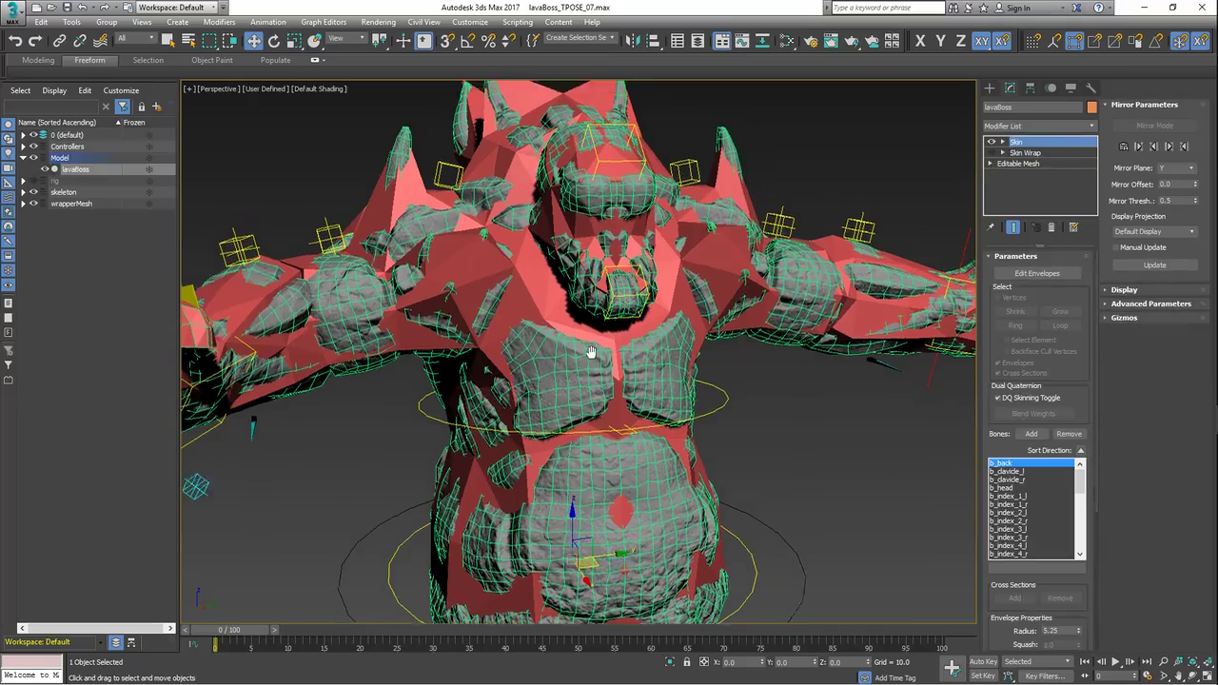
pyautogui.scroll(4, 563, 342)
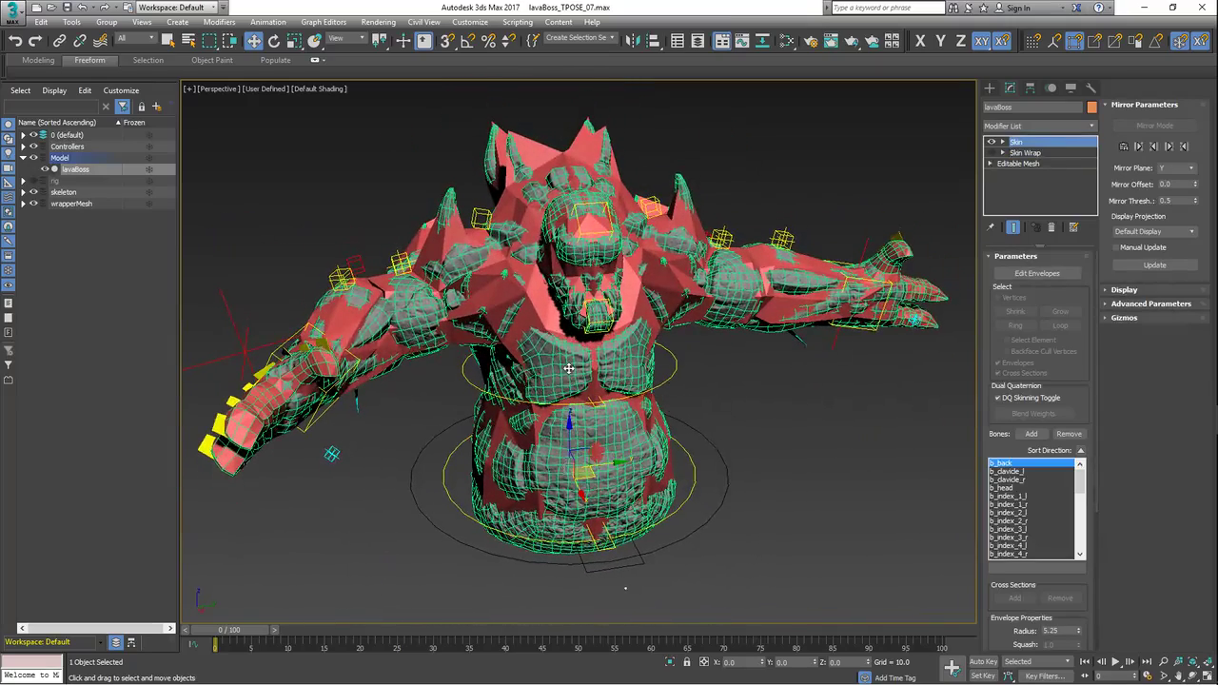
pyautogui.scroll(-2, 575, 352)
pyautogui.keyDown('alt'); pyautogui.moveTo(575, 353); pyautogui.dragTo(604, 374, button='middle'); pyautogui.keyUp('alt')
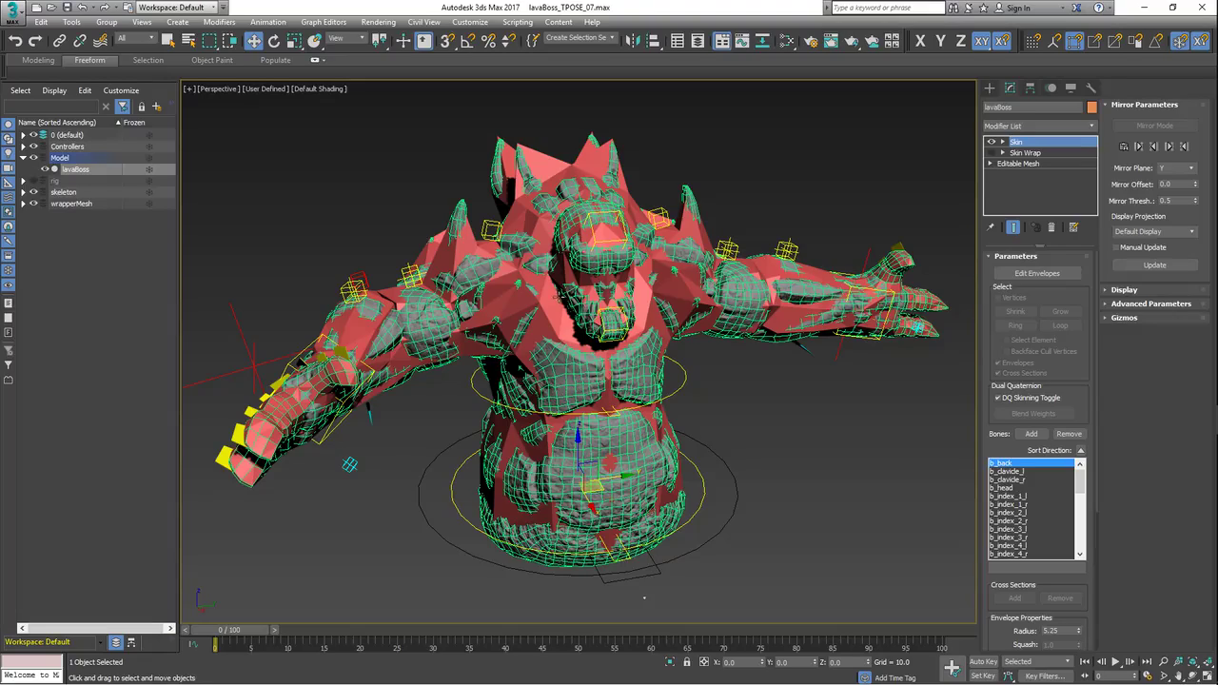
pyautogui.click(552, 323)
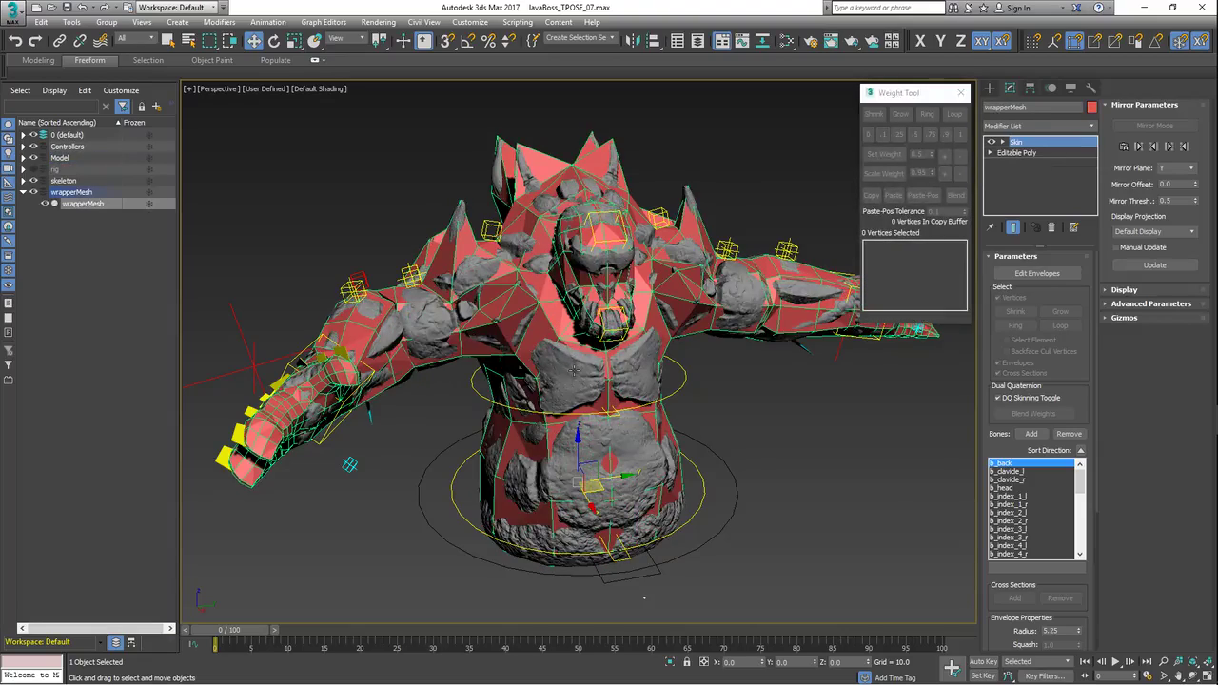
pyautogui.keyDown('alt'); pyautogui.moveTo(520, 359); pyautogui.dragTo(695, 366, button='middle'); pyautogui.keyUp('alt')
pyautogui.scroll(5, 519, 398)
pyautogui.keyDown('alt'); pyautogui.moveTo(521, 398); pyautogui.dragTo(577, 385, button='middle'); pyautogui.keyUp('alt')
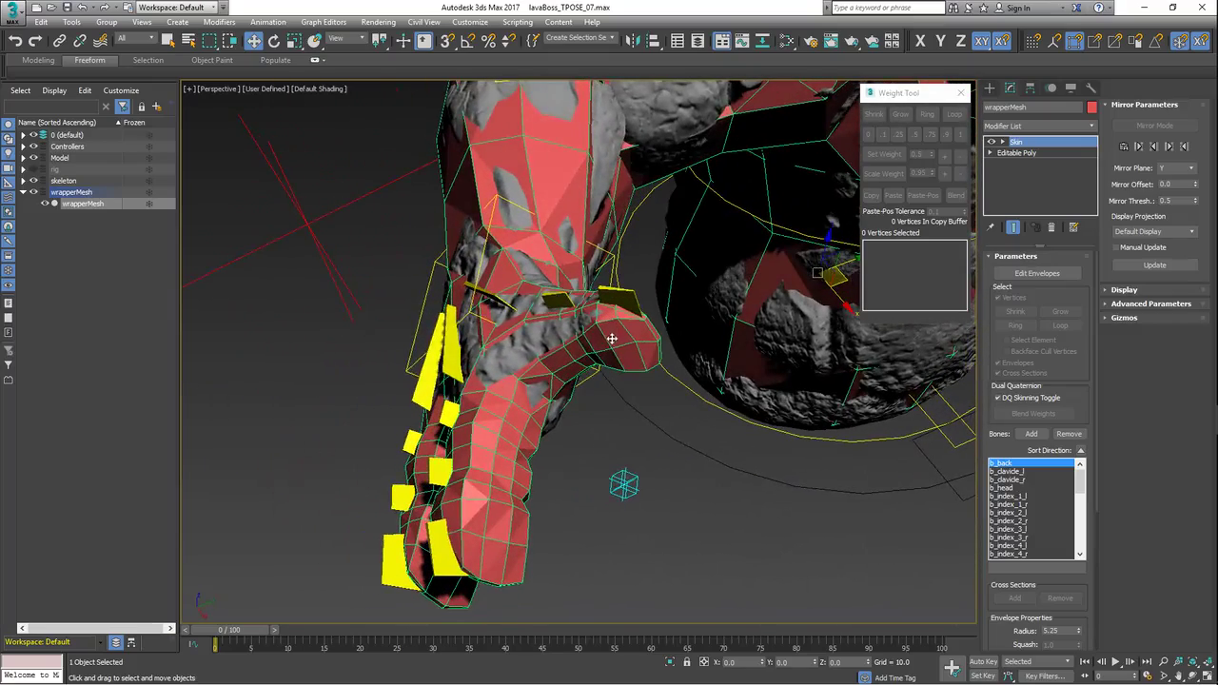
pyautogui.keyDown('alt'); pyautogui.moveTo(505, 434); pyautogui.dragTo(538, 355, button='middle'); pyautogui.keyUp('alt')
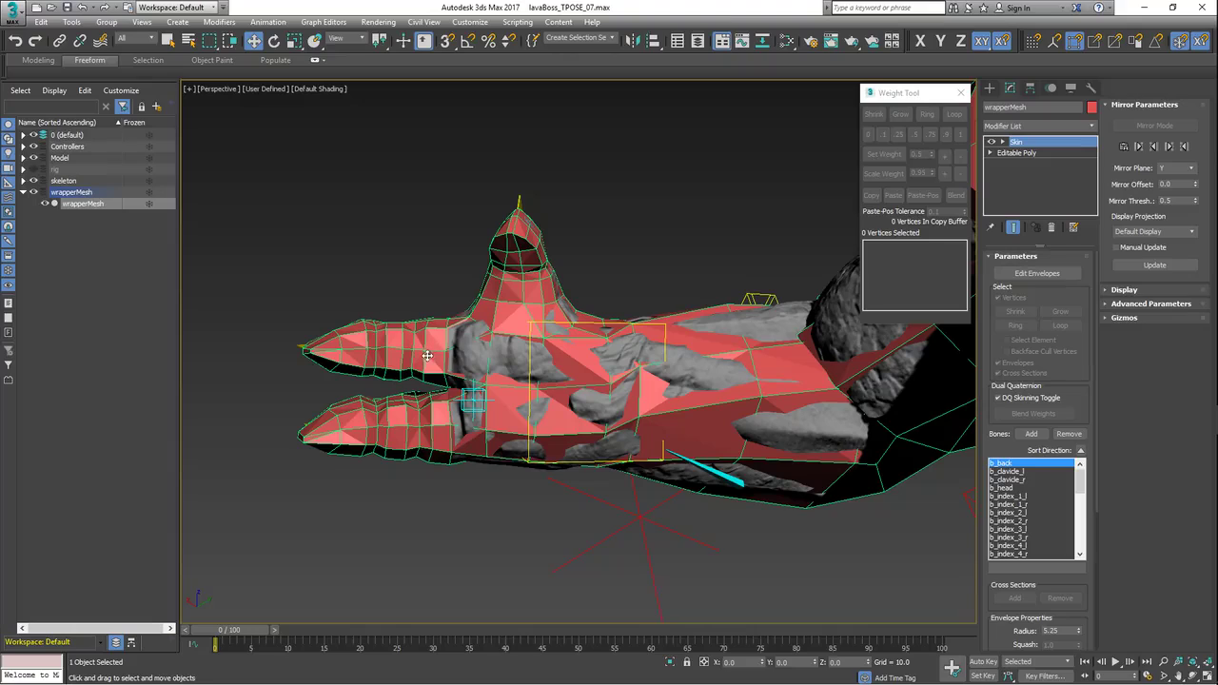
pyautogui.keyDown('alt'); pyautogui.moveTo(412, 356); pyautogui.dragTo(436, 356, button='middle'); pyautogui.keyUp('alt')
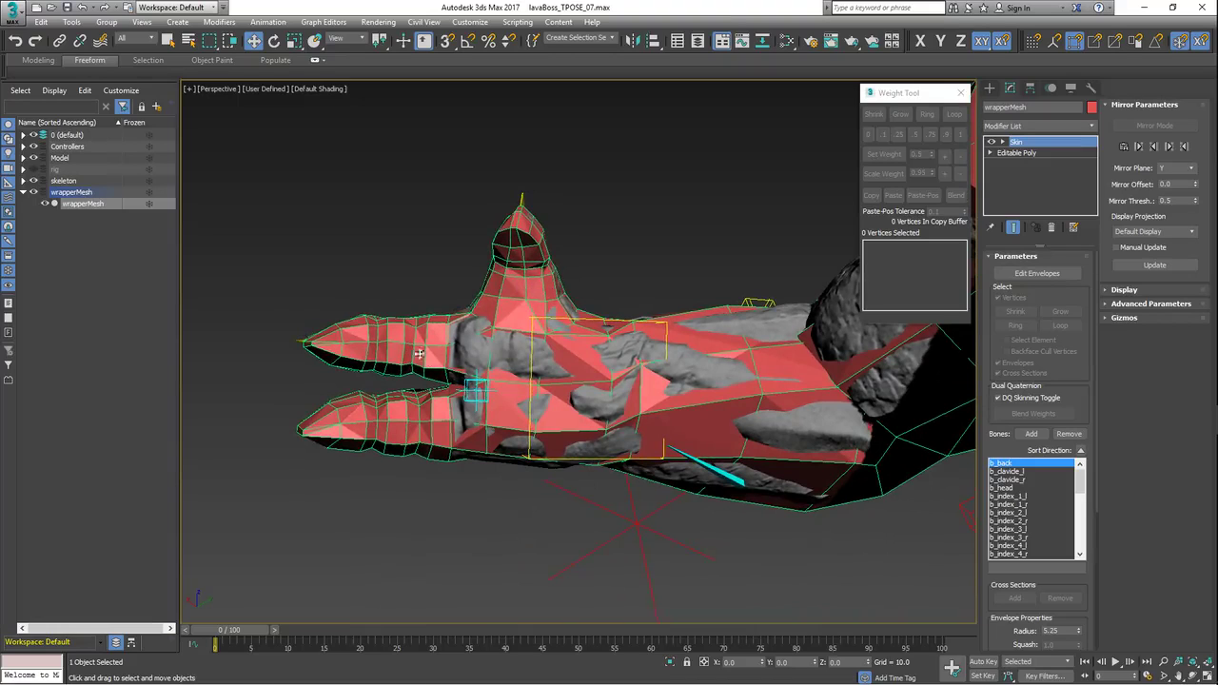
pyautogui.keyDown('alt'); pyautogui.moveTo(483, 365); pyautogui.dragTo(452, 361, button='middle'); pyautogui.keyUp('alt')
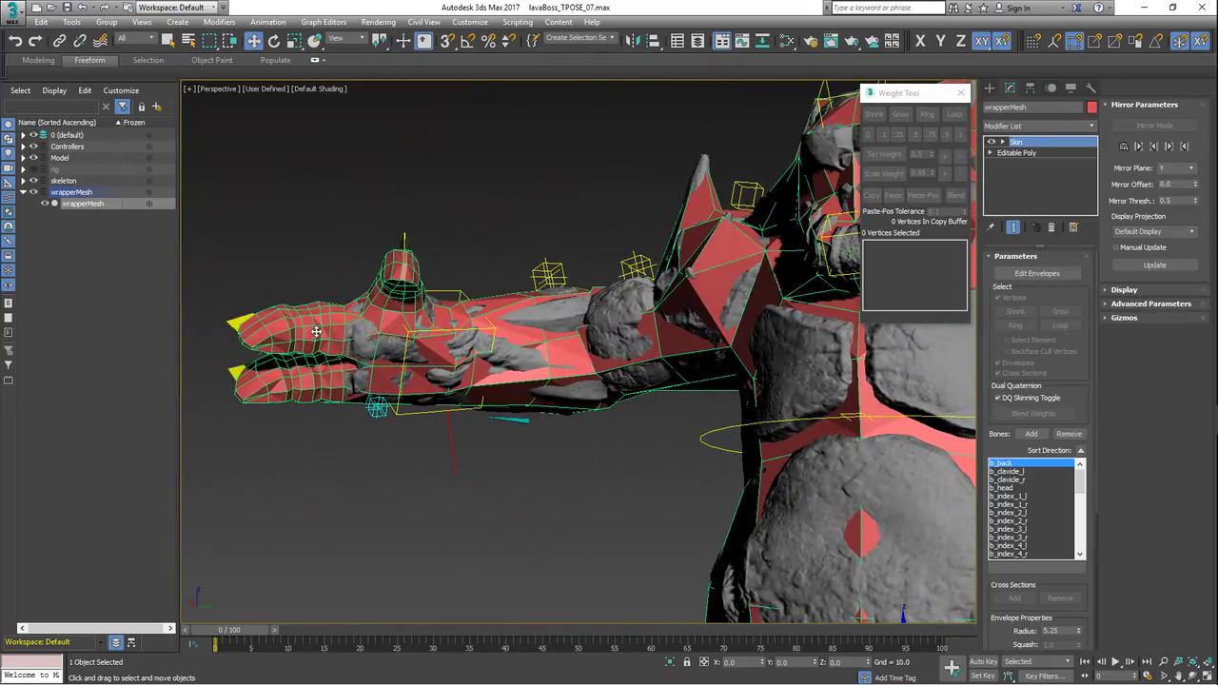
pyautogui.keyDown('alt'); pyautogui.moveTo(321, 335); pyautogui.dragTo(328, 350, button='middle'); pyautogui.keyUp('alt')
# Test the right index finger's deformation by bending CN_Index_R_02, CN_Index_R_03 and CN_Index_R_04 together about 40 degrees, and cancel the rotation
pyautogui.scroll(5, 427, 378)
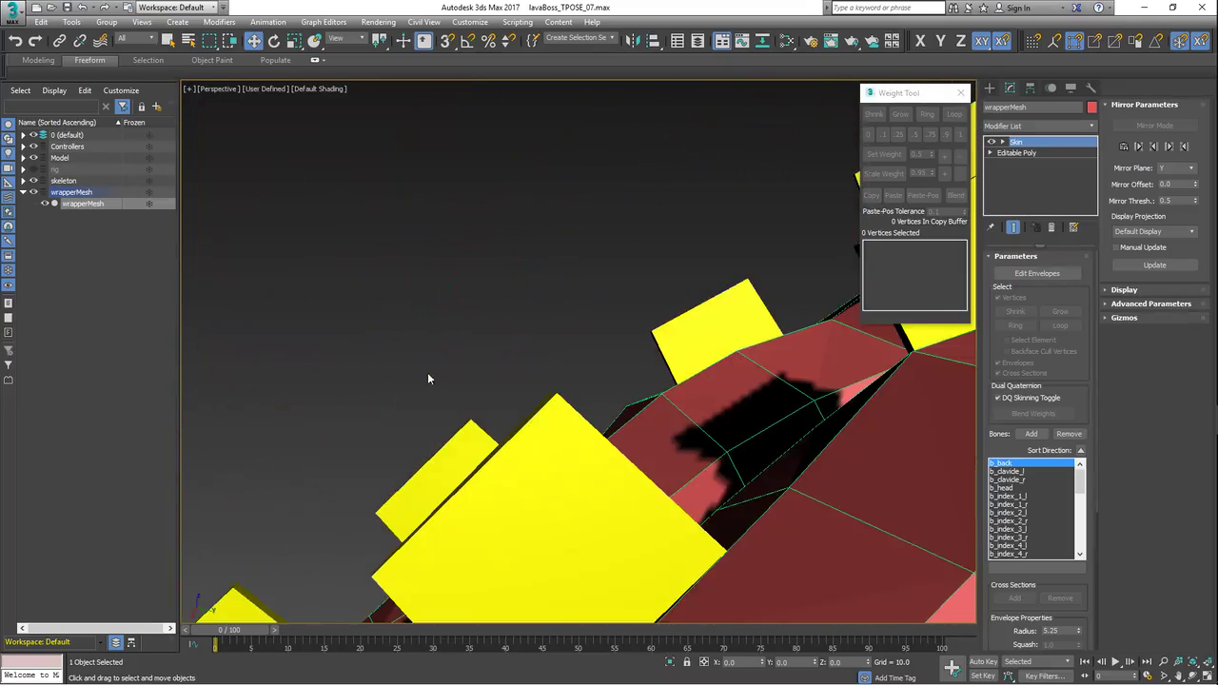
pyautogui.scroll(-4, 537, 411)
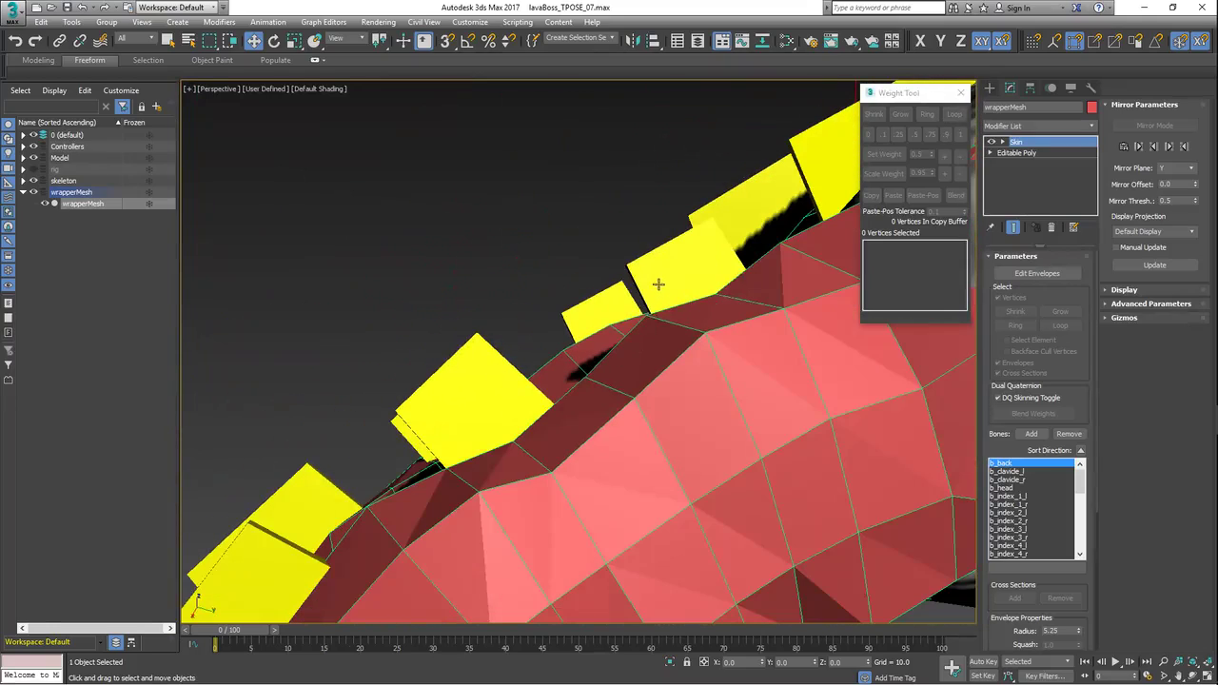
pyautogui.doubleClick(657, 286)
pyautogui.scroll(-3, 611, 344)
pyautogui.keyDown('alt'); pyautogui.moveTo(609, 348); pyautogui.dragTo(601, 314, button='middle'); pyautogui.keyUp('alt')
pyautogui.press('e')
pyautogui.moveTo(589, 288); pyautogui.dragTo(647, 300)
pyautogui.hotkey('ctrl', 'z')
pyautogui.moveTo(386, 48); pyautogui.dragTo(381, 62)
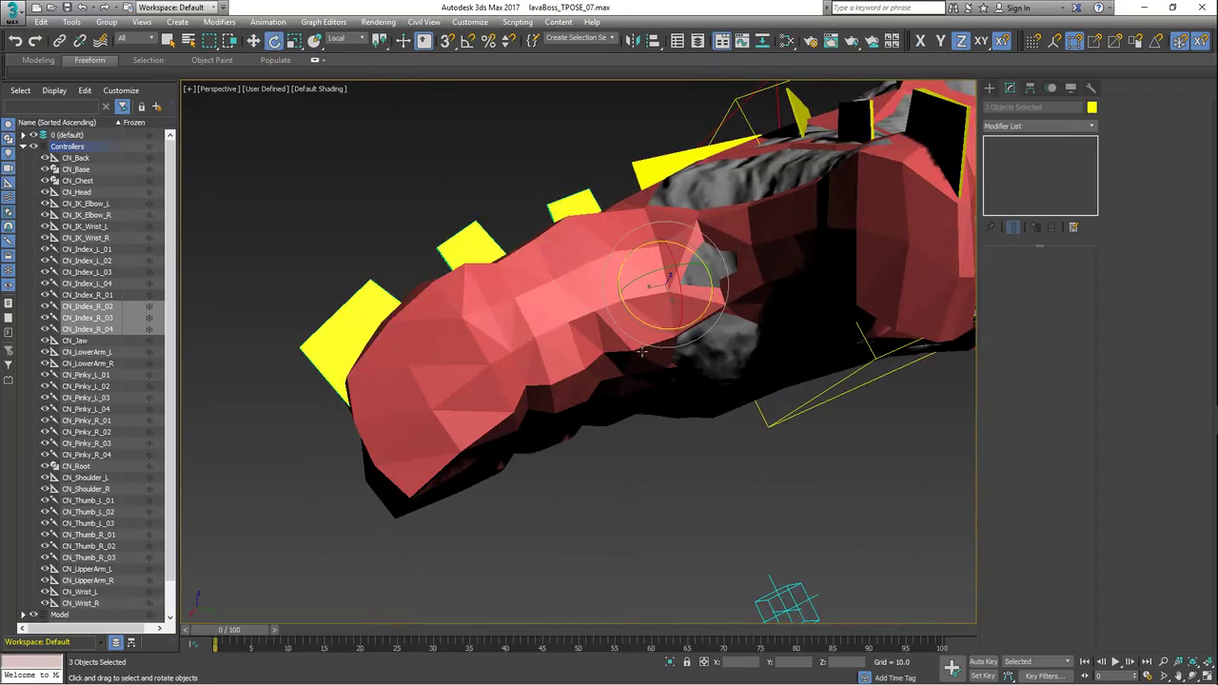
pyautogui.moveTo(639, 322); pyautogui.dragTo(685, 341)
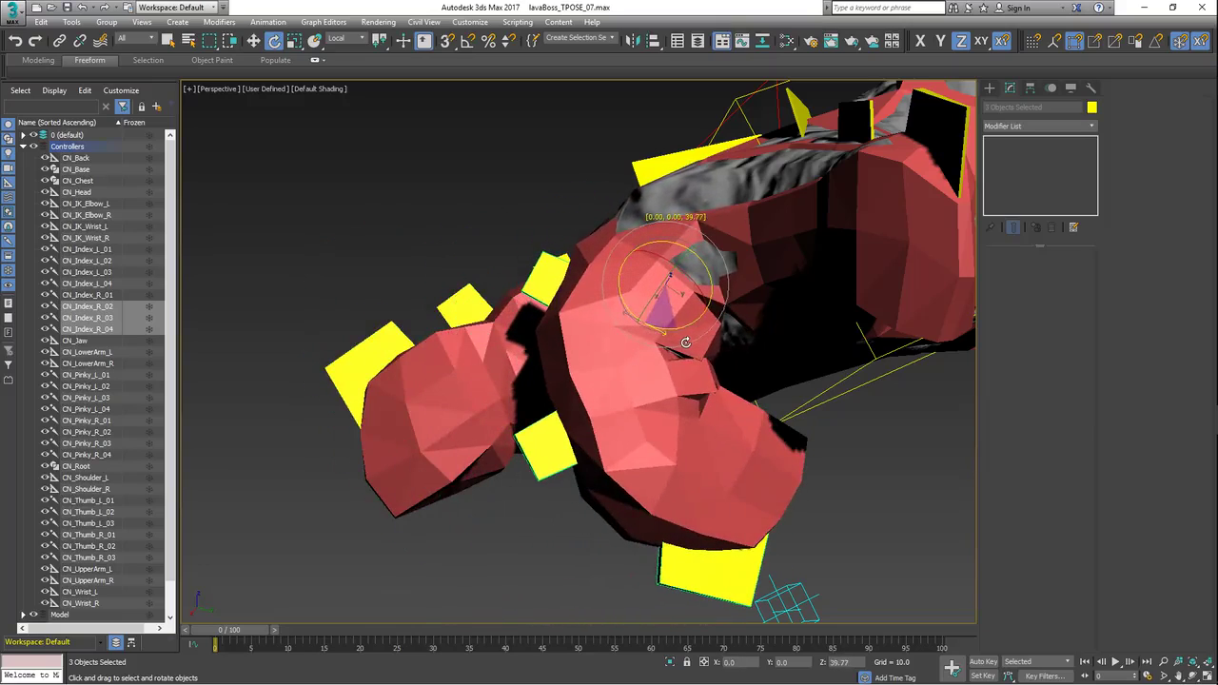
pyautogui.rightClick(685, 342)
# Select the lavaBoss mesh and examine how it overlaps the wrapper mesh from the right hand to the whole body
pyautogui.keyDown('alt'); pyautogui.moveTo(685, 341); pyautogui.dragTo(508, 358, button='middle'); pyautogui.keyUp('alt')
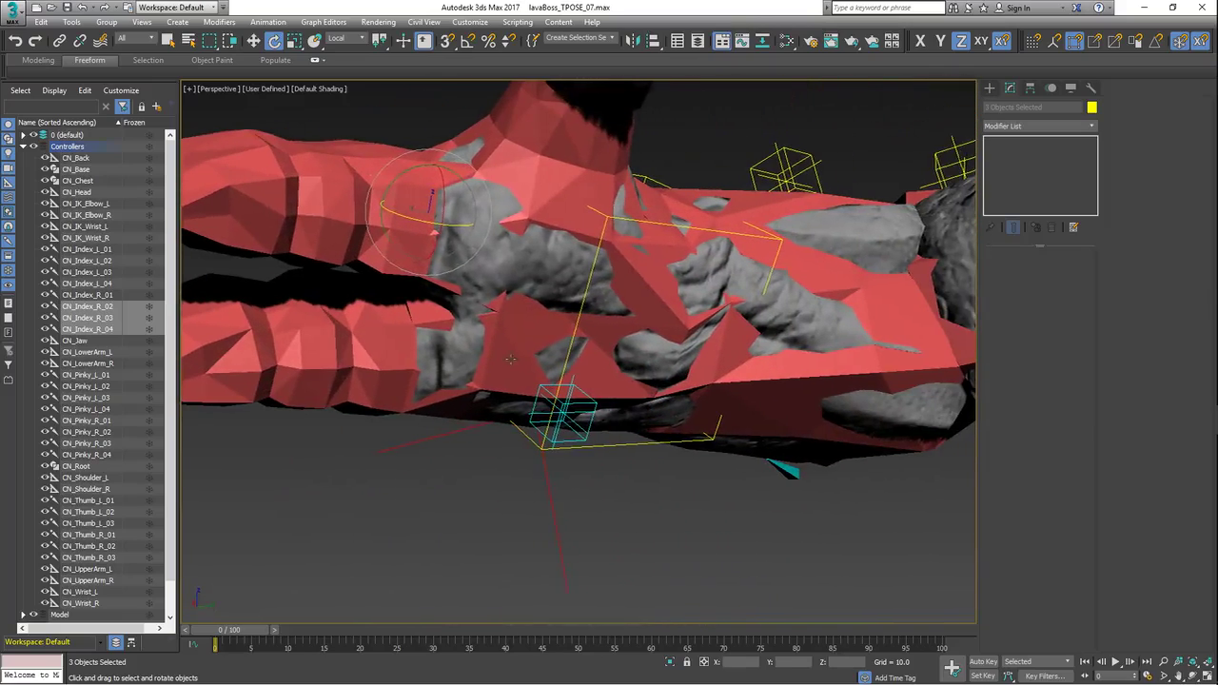
pyautogui.click(523, 274)
pyautogui.moveTo(522, 275); pyautogui.dragTo(560, 298, button='middle')
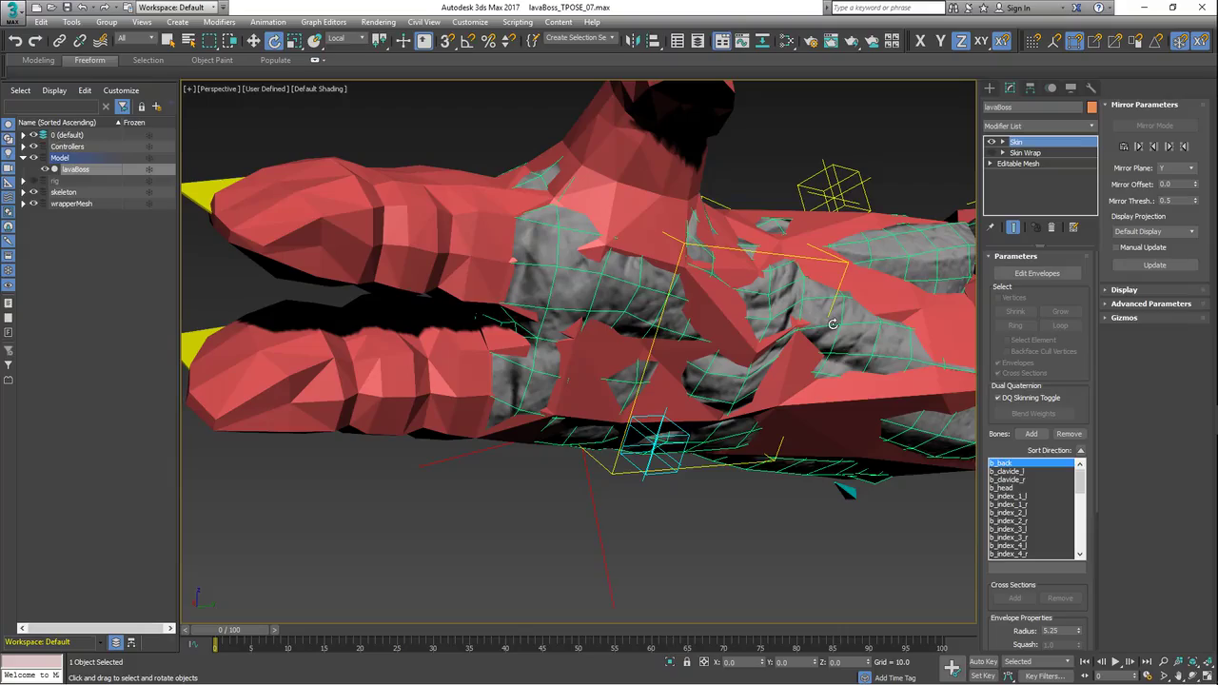
pyautogui.moveTo(876, 332); pyautogui.dragTo(463, 298, button='middle')
pyautogui.scroll(-6, 599, 340)
pyautogui.keyDown('alt'); pyautogui.moveTo(622, 337); pyautogui.dragTo(695, 350, button='middle'); pyautogui.keyUp('alt')
pyautogui.moveTo(696, 351); pyautogui.dragTo(773, 398, button='middle')
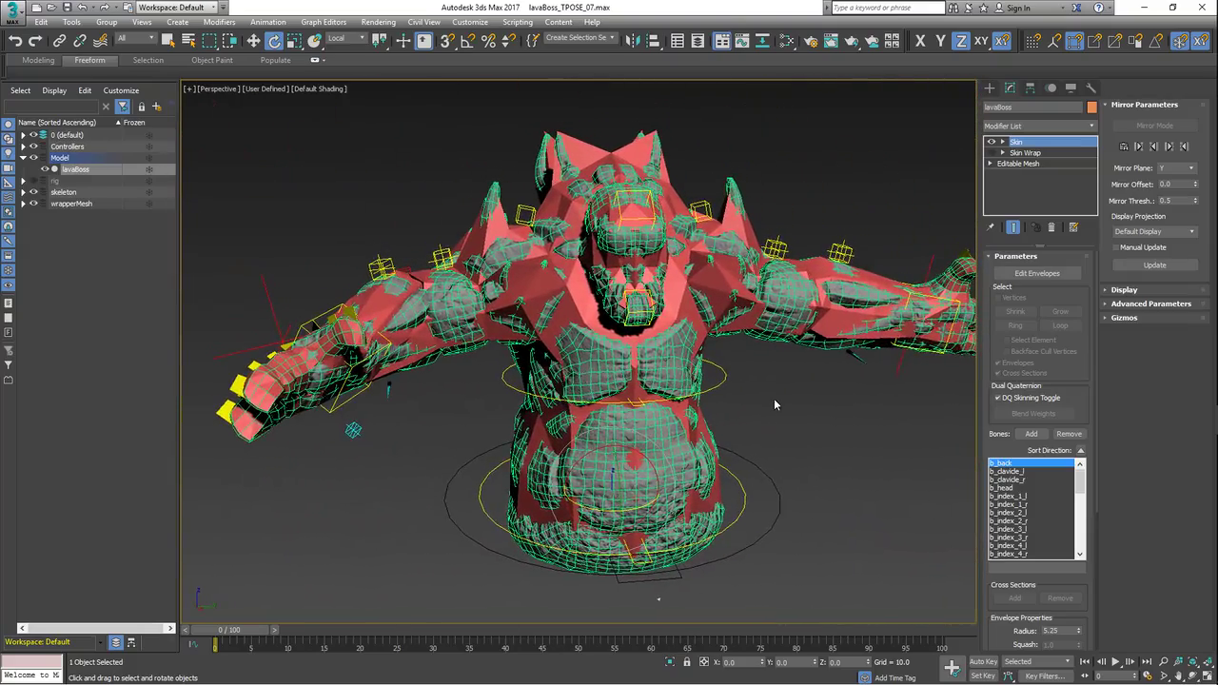
# Compare the full lavaBoss mesh with the wrapper mesh by selecting each in turn, and leave both deselected
pyautogui.click(774, 398)
pyautogui.keyDown('alt'); pyautogui.moveTo(607, 328); pyautogui.dragTo(629, 393, button='middle'); pyautogui.keyUp('alt')
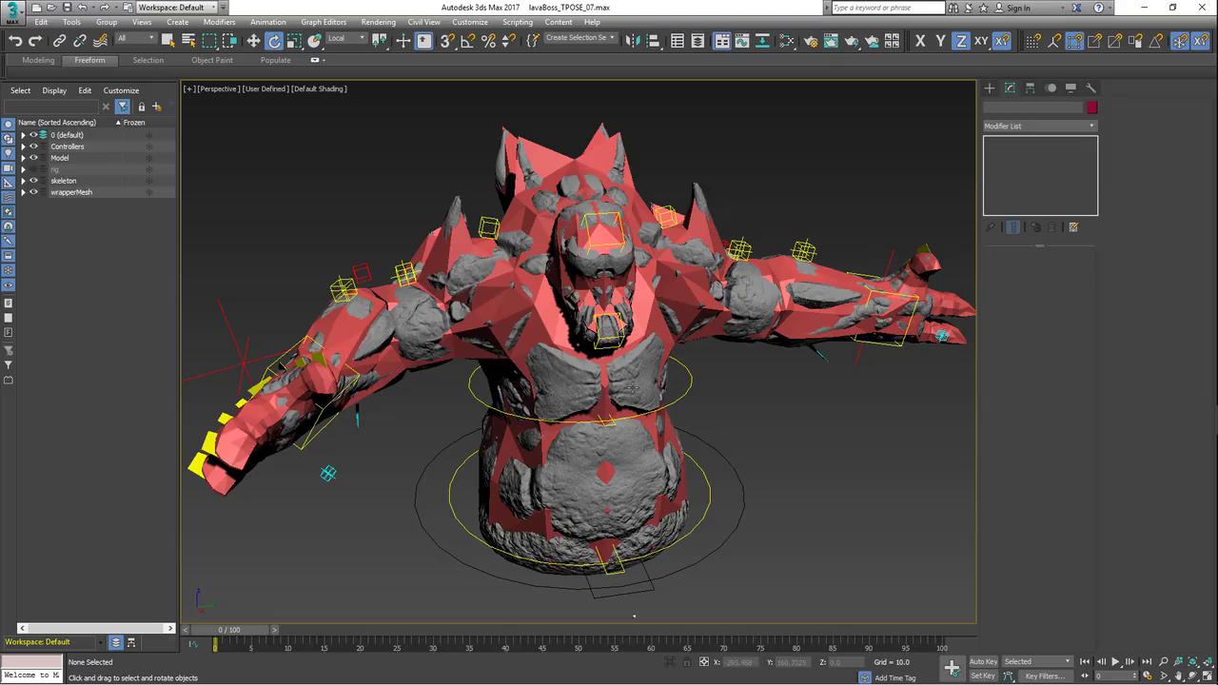
pyautogui.click(633, 387)
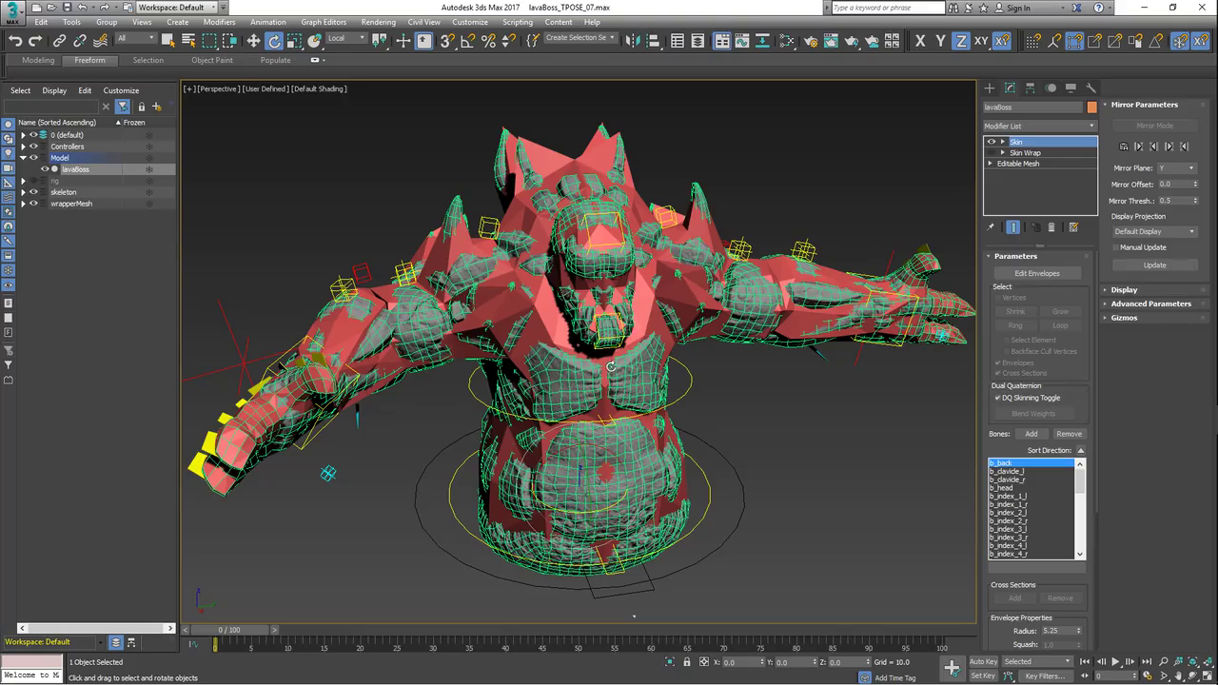
pyautogui.keyDown('alt'); pyautogui.moveTo(610, 367); pyautogui.dragTo(619, 348, button='middle'); pyautogui.keyUp('alt')
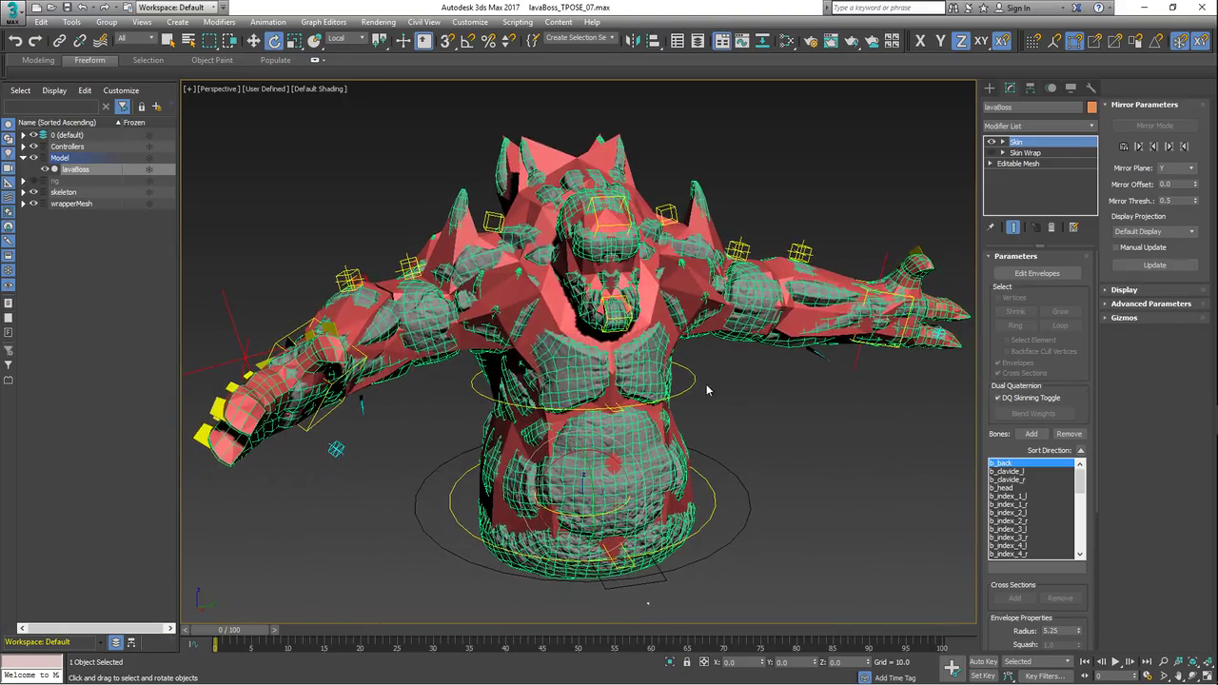
pyautogui.click(739, 381)
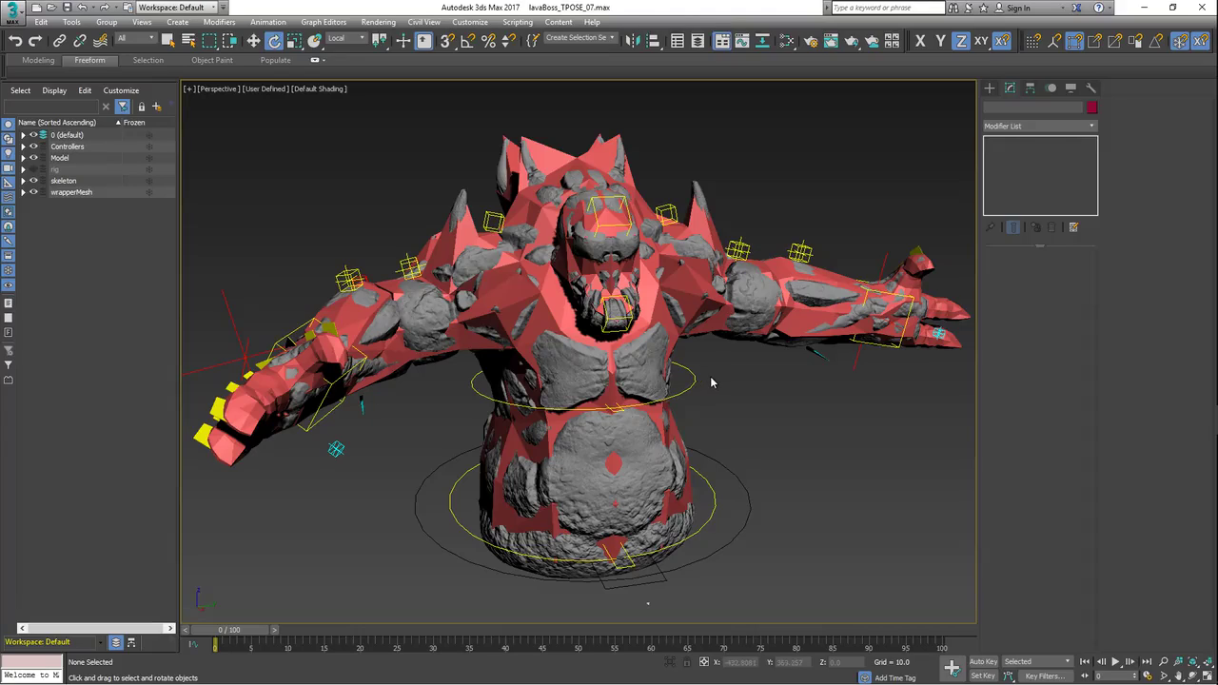
pyautogui.click(652, 305)
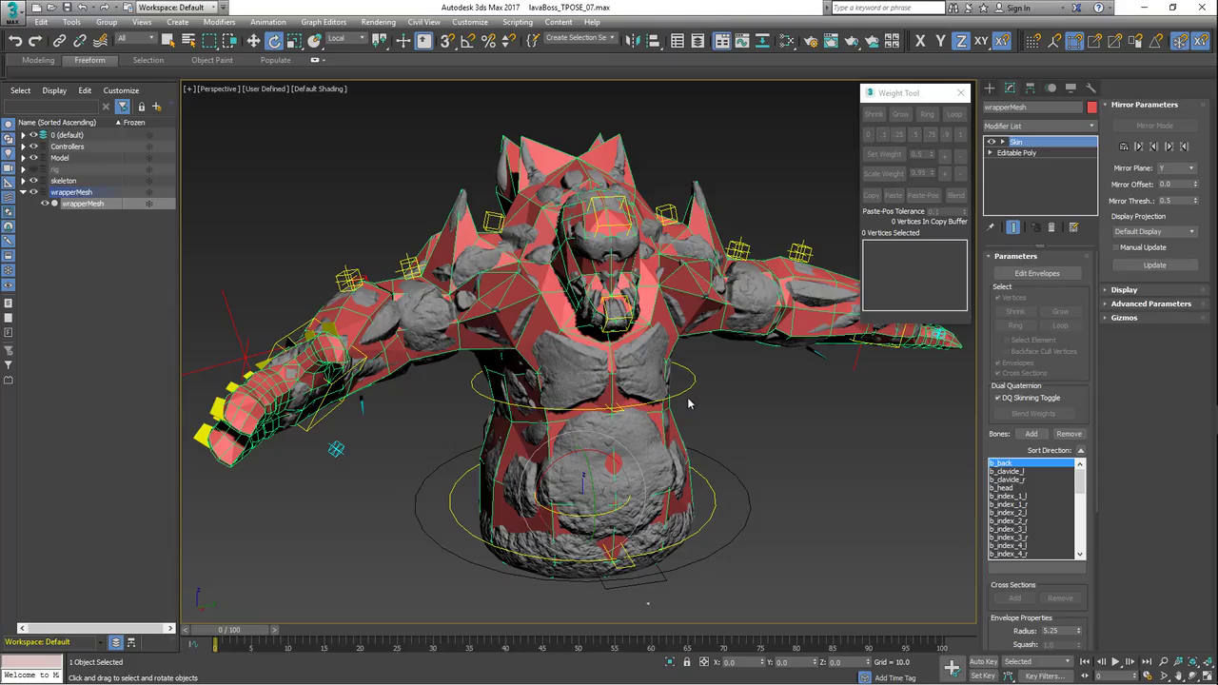
pyautogui.click(751, 420)
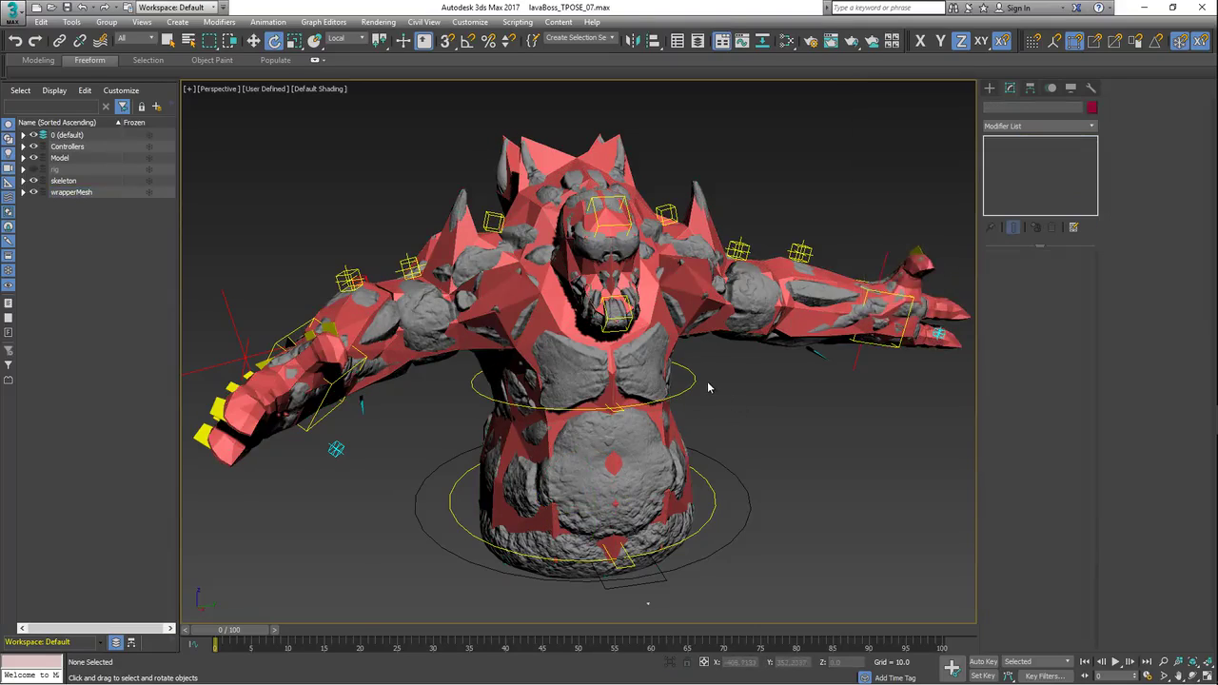
pyautogui.keyDown('alt'); pyautogui.moveTo(643, 371); pyautogui.dragTo(673, 377, button='middle'); pyautogui.keyUp('alt')
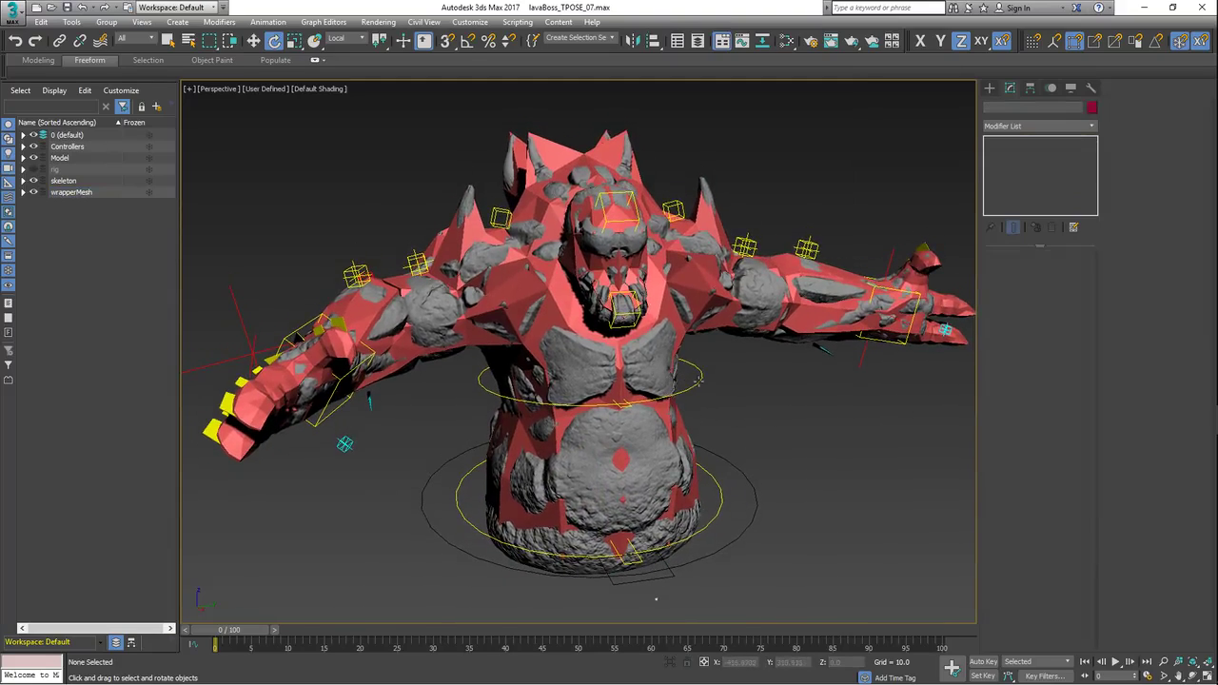
# Switch to Unreal Editor and browse the project content to the Character/LavaBoss/Models folder
pyautogui.hotkey('alt', 'Tab')
pyautogui.hotkey('alt', 'Tab')
pyautogui.hotkey('alt', 'Tab')
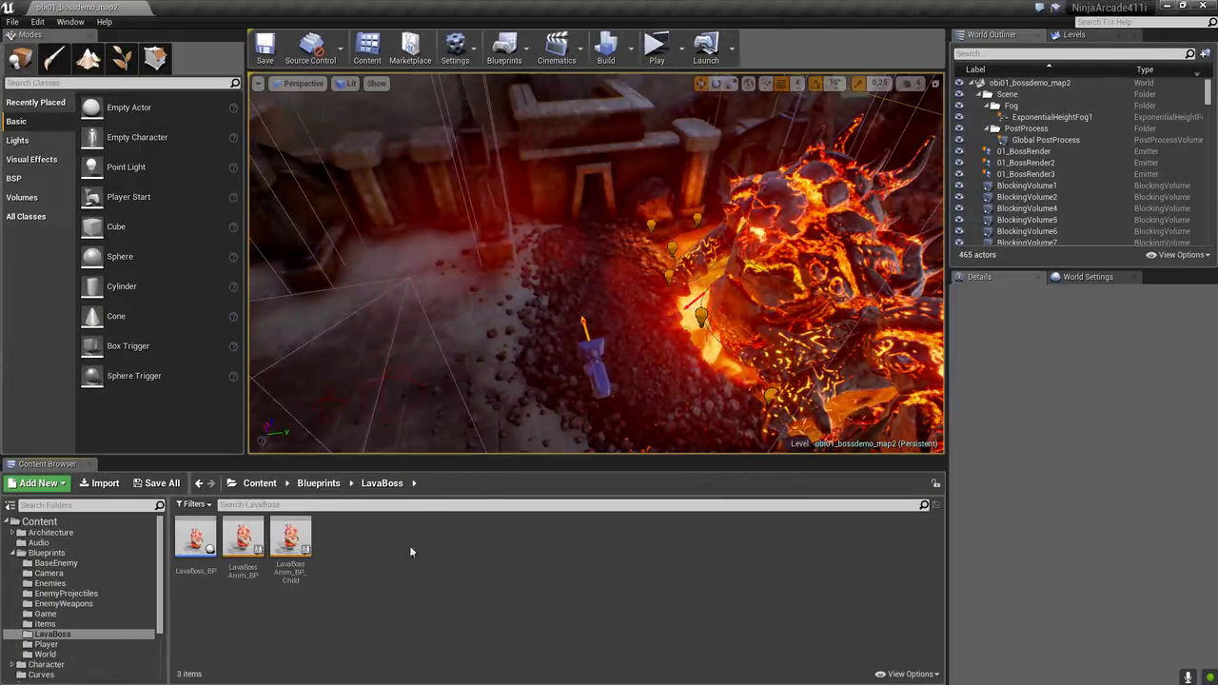
pyautogui.moveTo(522, 344)
pyautogui.mouseDown(button='right')
pyautogui.moveTo(538, 325)
pyautogui.moveTo(521, 335)
pyautogui.mouseUp(button='right')
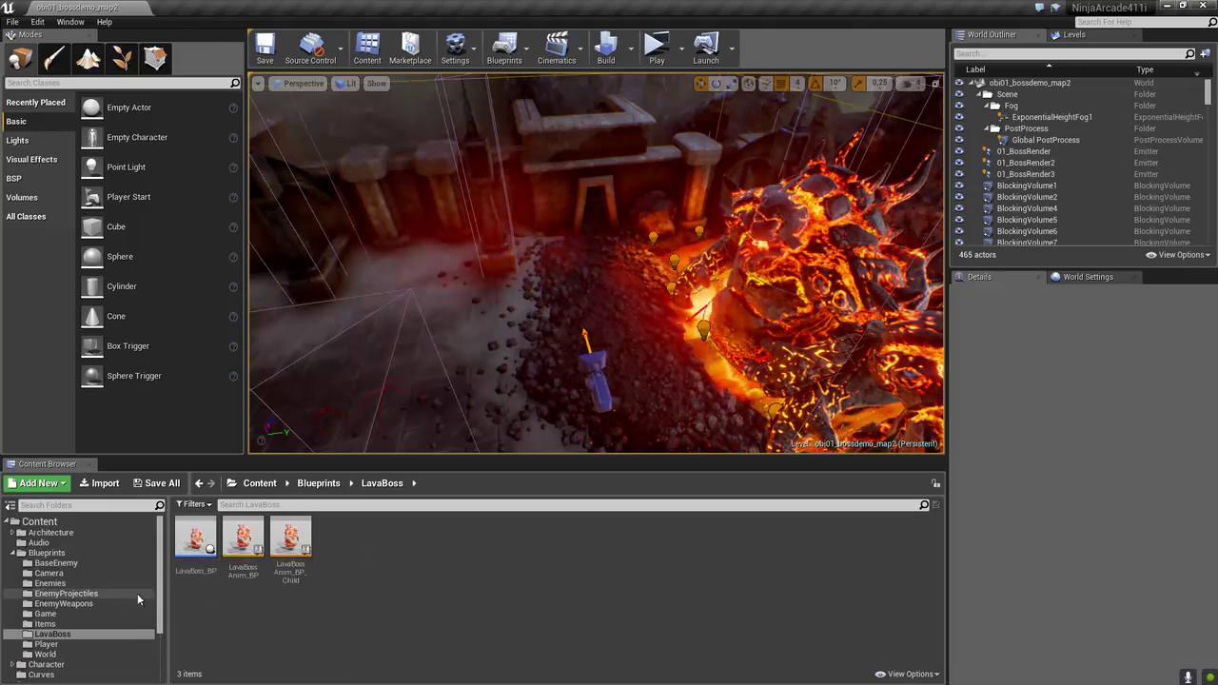
pyautogui.moveTo(159, 553); pyautogui.dragTo(160, 609)
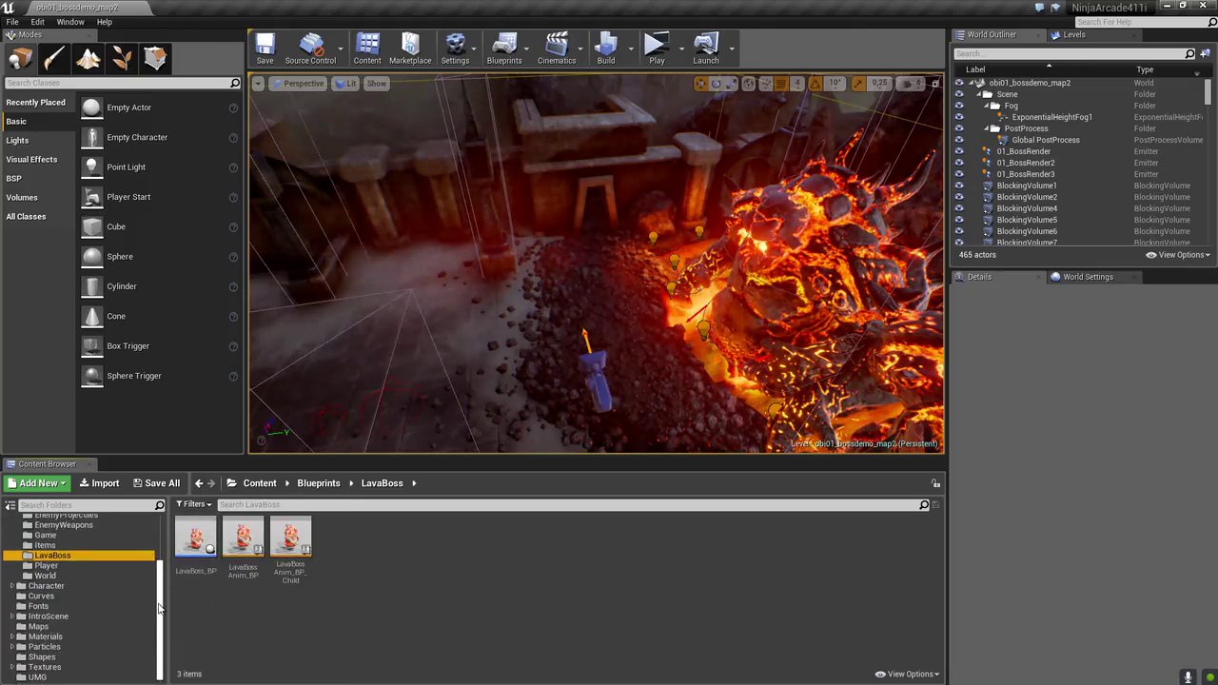
pyautogui.click(12, 586)
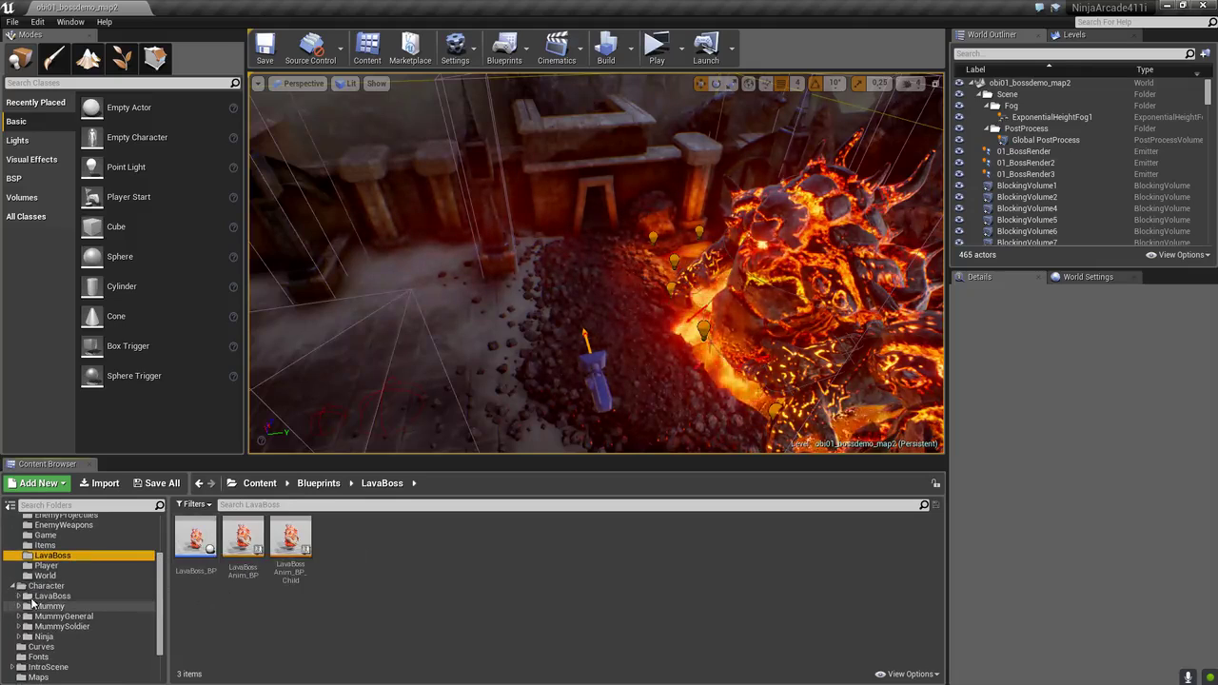
pyautogui.click(135, 597)
pyautogui.click(217, 610)
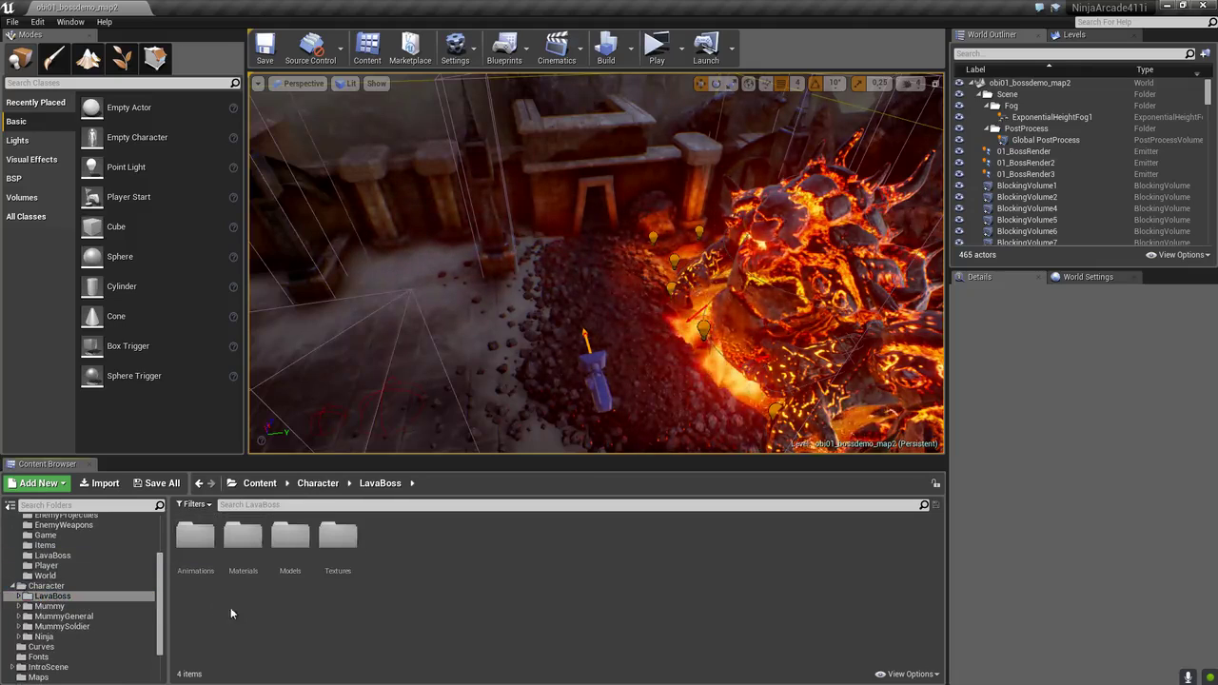
pyautogui.doubleClick(277, 538)
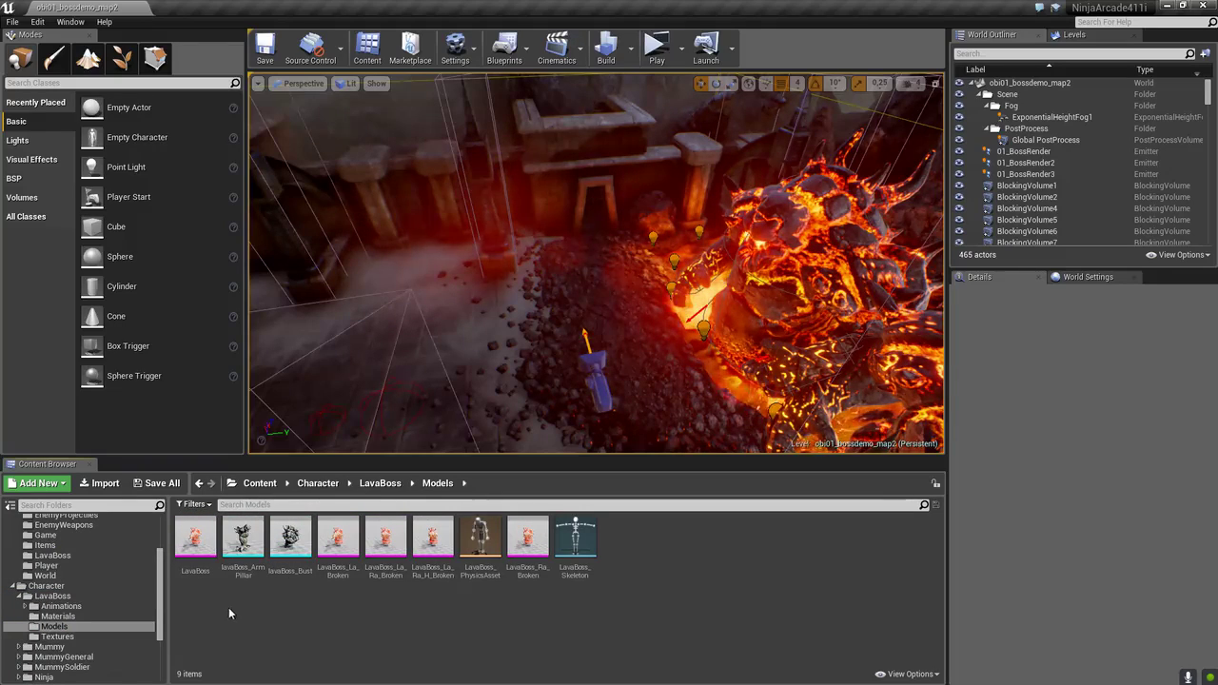
# Open the LavaBoss skeletal mesh, examine the textured character from the front and both sides, and close its editor
pyautogui.click(195, 543)
pyautogui.doubleClick(195, 542)
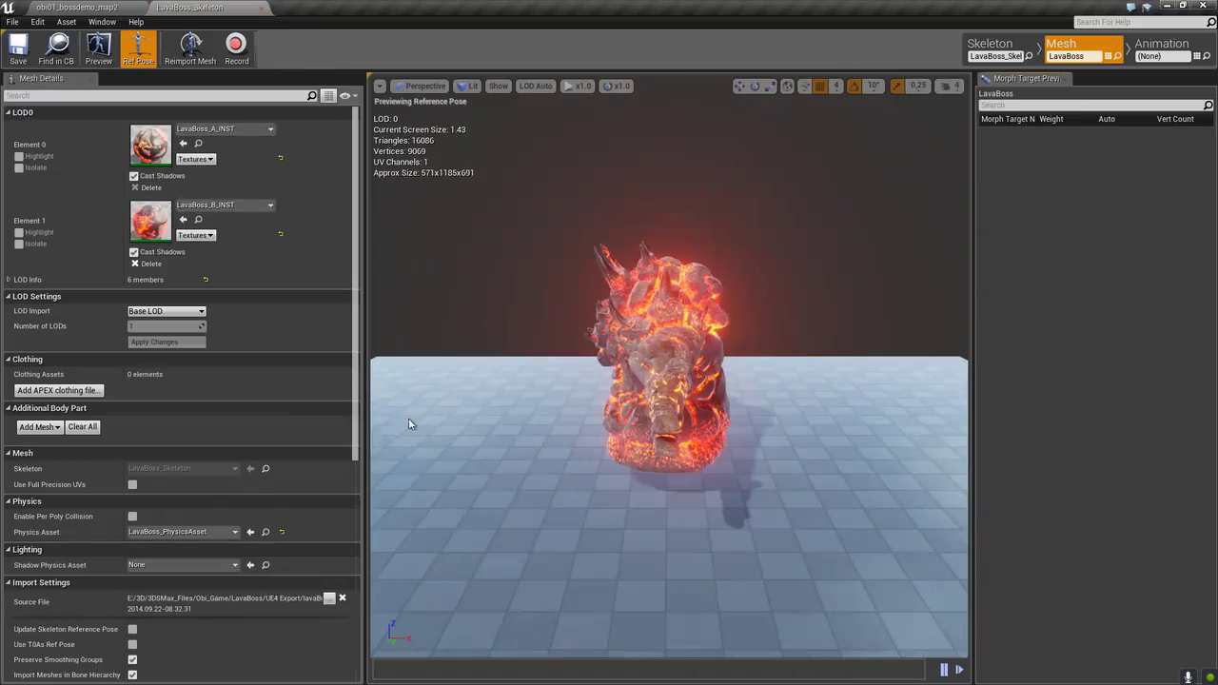
pyautogui.scroll(5, 732, 390)
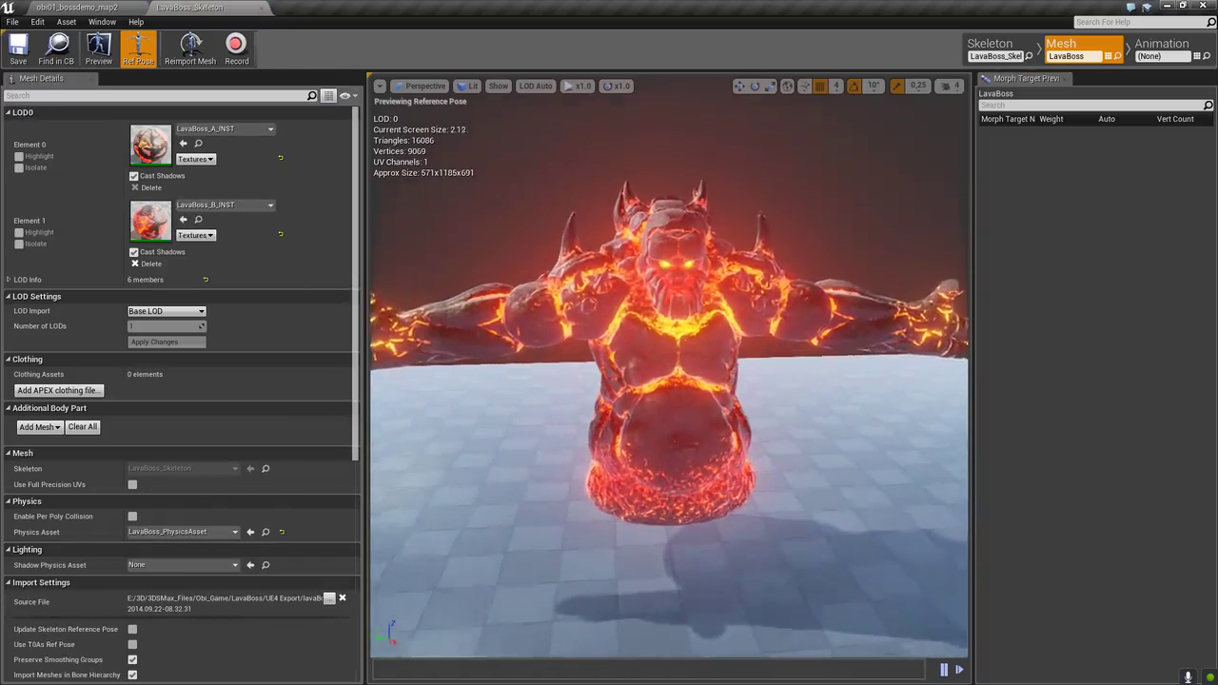
pyautogui.keyDown('alt'); pyautogui.moveTo(738, 388); pyautogui.dragTo(790, 423, button='right'); pyautogui.keyUp('alt')
pyautogui.keyDown('alt'); pyautogui.moveTo(737, 388); pyautogui.dragTo(861, 319); pyautogui.keyUp('alt')
pyautogui.keyDown('alt'); pyautogui.moveTo(690, 319); pyautogui.dragTo(476, 347); pyautogui.keyUp('alt')
pyautogui.keyDown('alt'); pyautogui.moveTo(654, 343); pyautogui.dragTo(672, 379); pyautogui.keyUp('alt')
pyautogui.moveTo(666, 355)
pyautogui.keyDown('alt'); pyautogui.mouseDown(button='right')
pyautogui.moveTo(676, 344)
pyautogui.moveTo(666, 355)
pyautogui.mouseUp(button='right'); pyautogui.keyUp('alt')
pyautogui.keyDown('alt'); pyautogui.moveTo(675, 350); pyautogui.dragTo(502, 320); pyautogui.keyUp('alt')
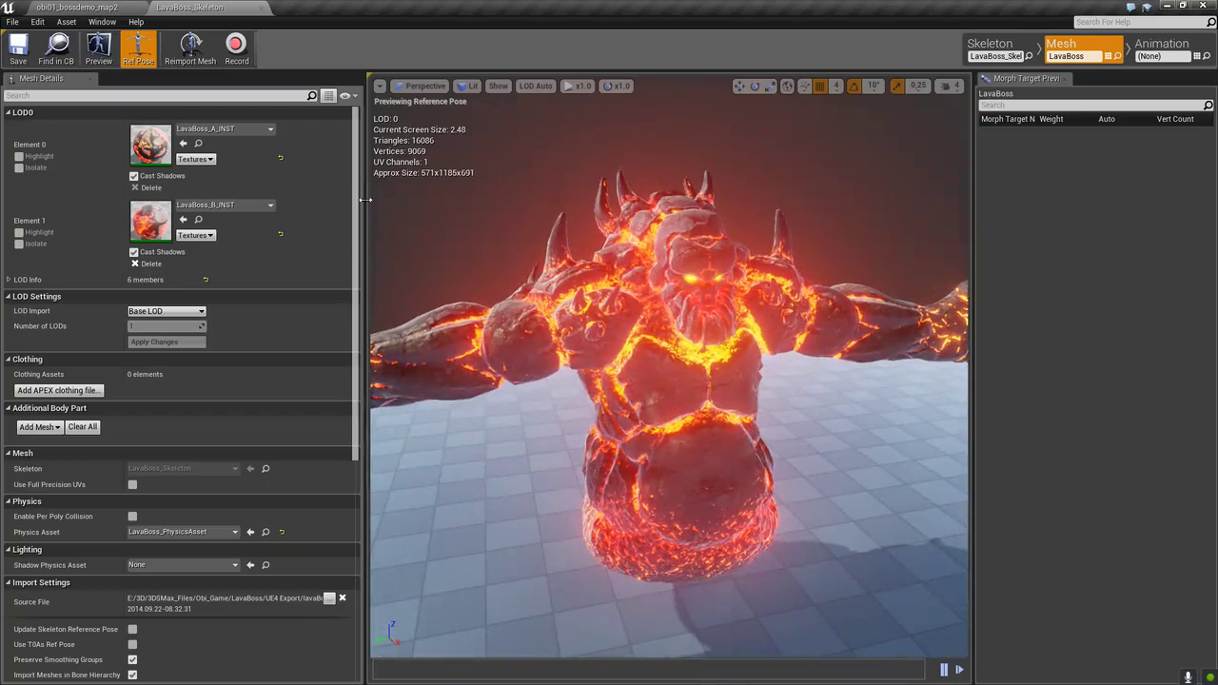
pyautogui.keyDown('alt'); pyautogui.moveTo(659, 314); pyautogui.dragTo(683, 314, button='right'); pyautogui.keyUp('alt')
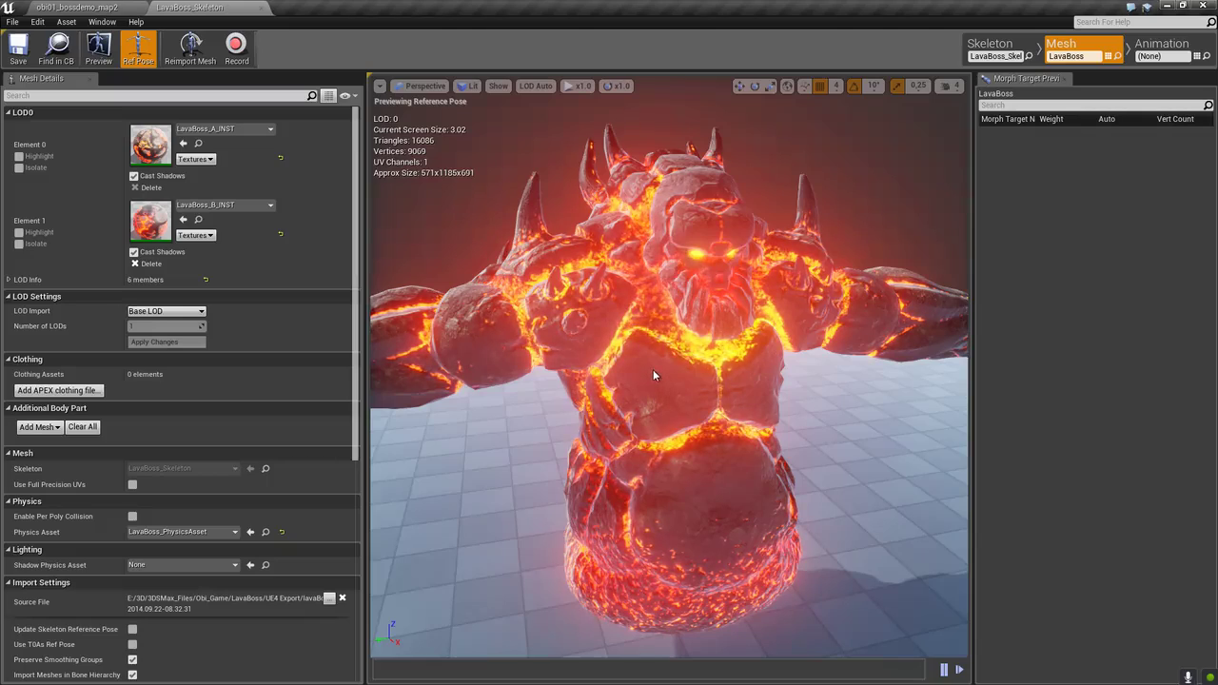
pyautogui.moveTo(649, 353)
pyautogui.keyDown('alt'); pyautogui.mouseDown(button='right')
pyautogui.moveTo(649, 305)
pyautogui.moveTo(648, 353)
pyautogui.mouseUp(button='right'); pyautogui.keyUp('alt')
pyautogui.keyDown('alt'); pyautogui.moveTo(649, 354); pyautogui.dragTo(677, 363); pyautogui.keyUp('alt')
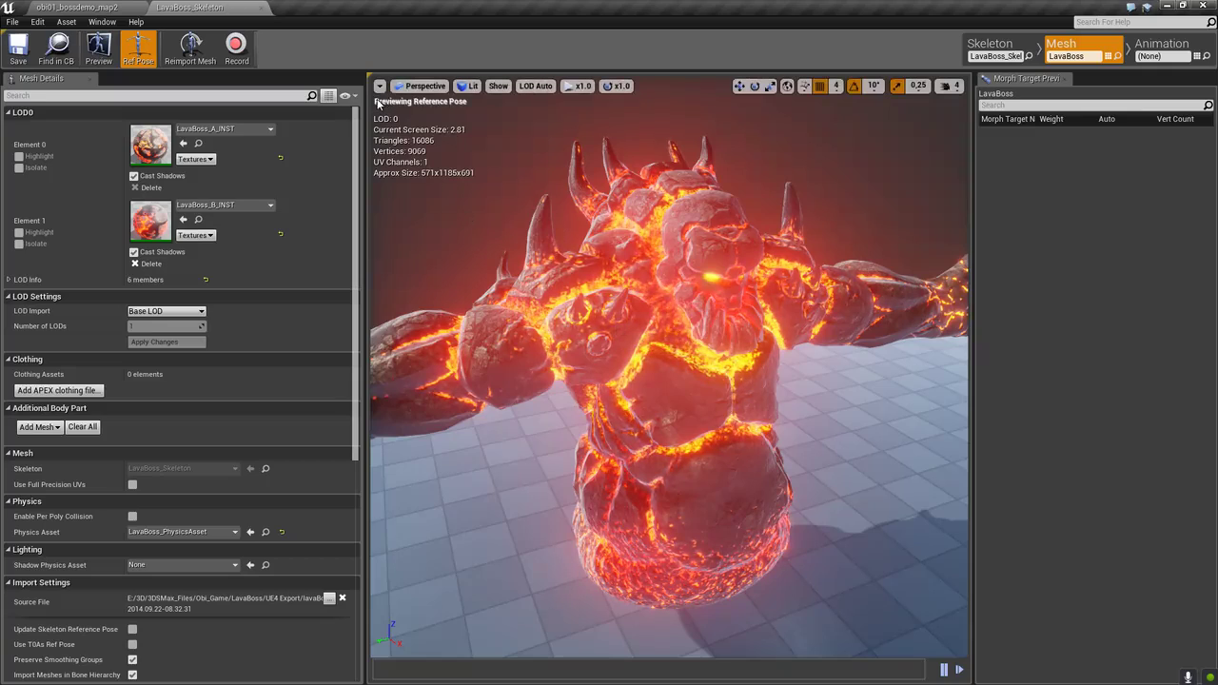
pyautogui.click(261, 9)
# Select the lava boss in the level, and open LavaBoss_BP from Blueprints/LavaBoss in its 3D component preview
pyautogui.moveTo(584, 294); pyautogui.dragTo(713, 217, button='right')
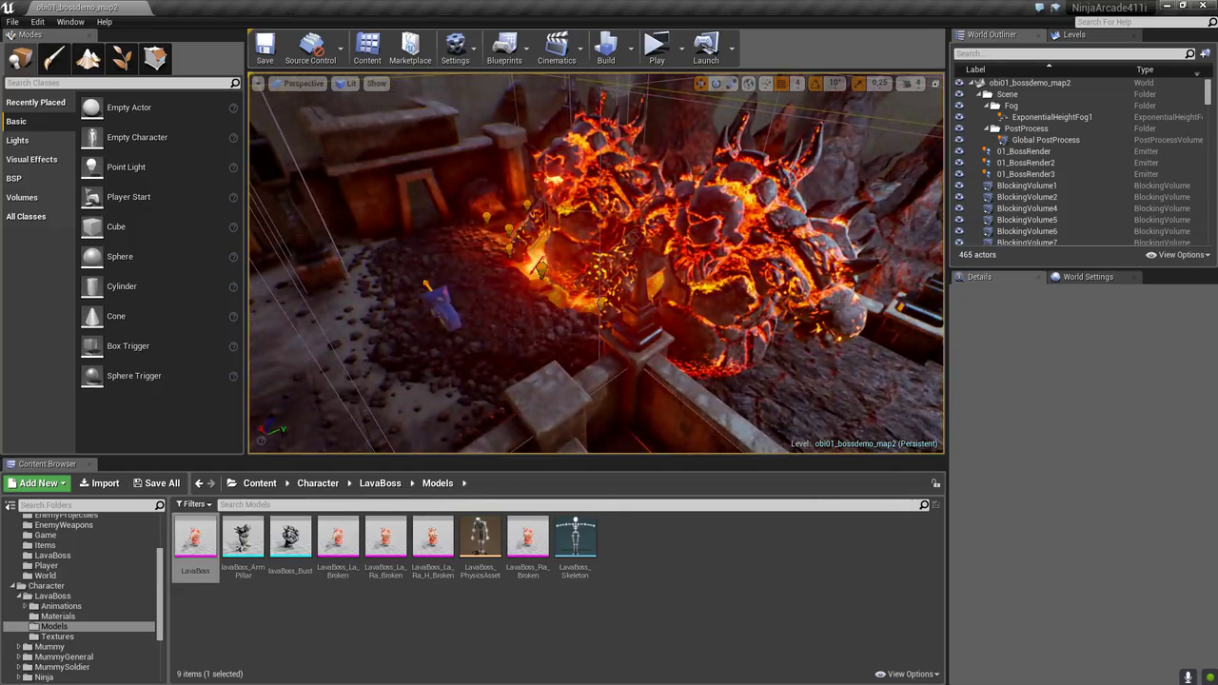
pyautogui.click(712, 217)
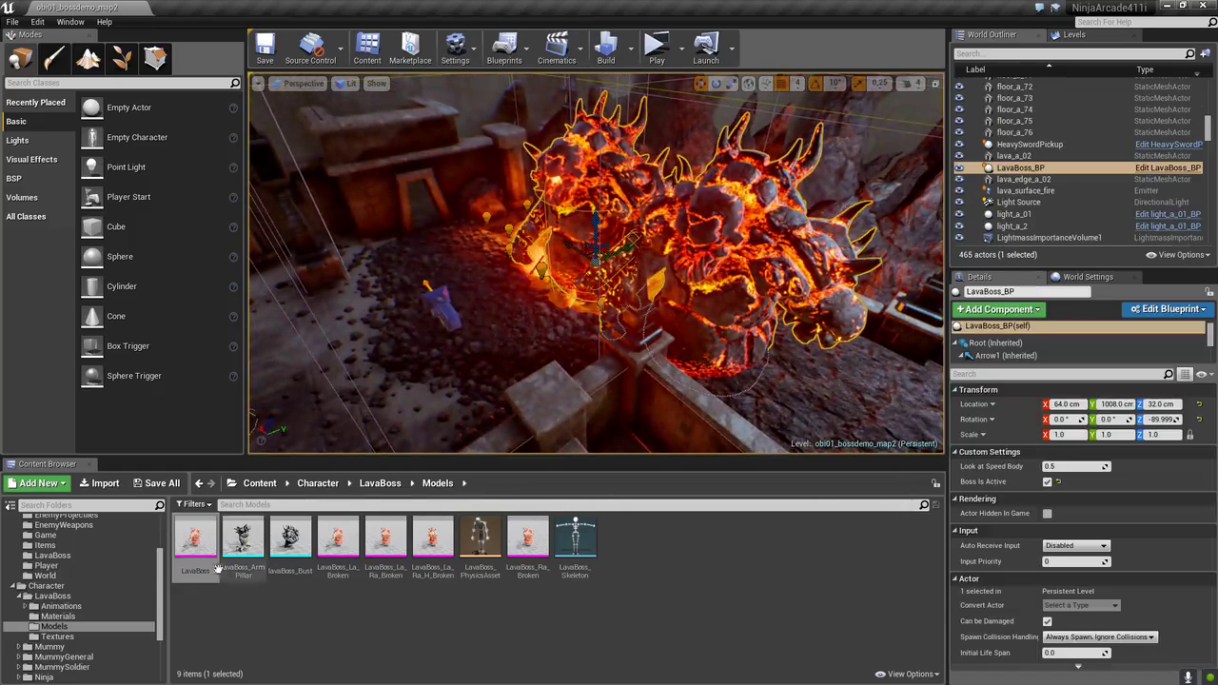
pyautogui.scroll(3, 161, 542)
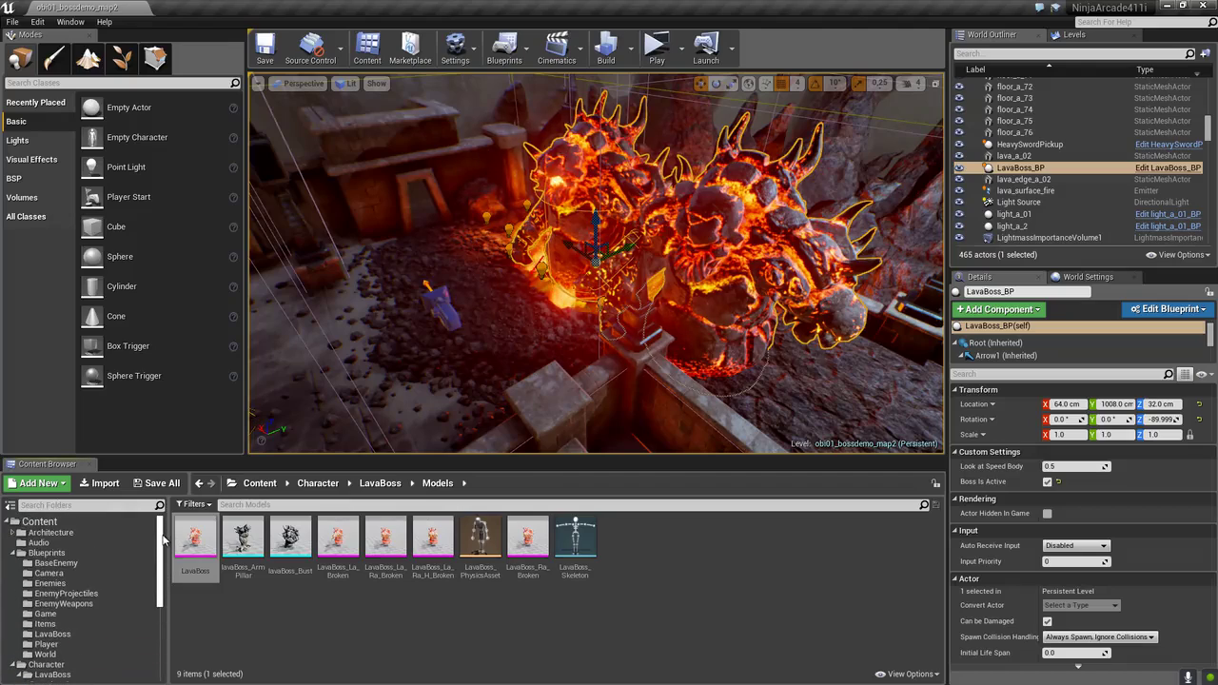
pyautogui.click(53, 634)
pyautogui.doubleClick(195, 537)
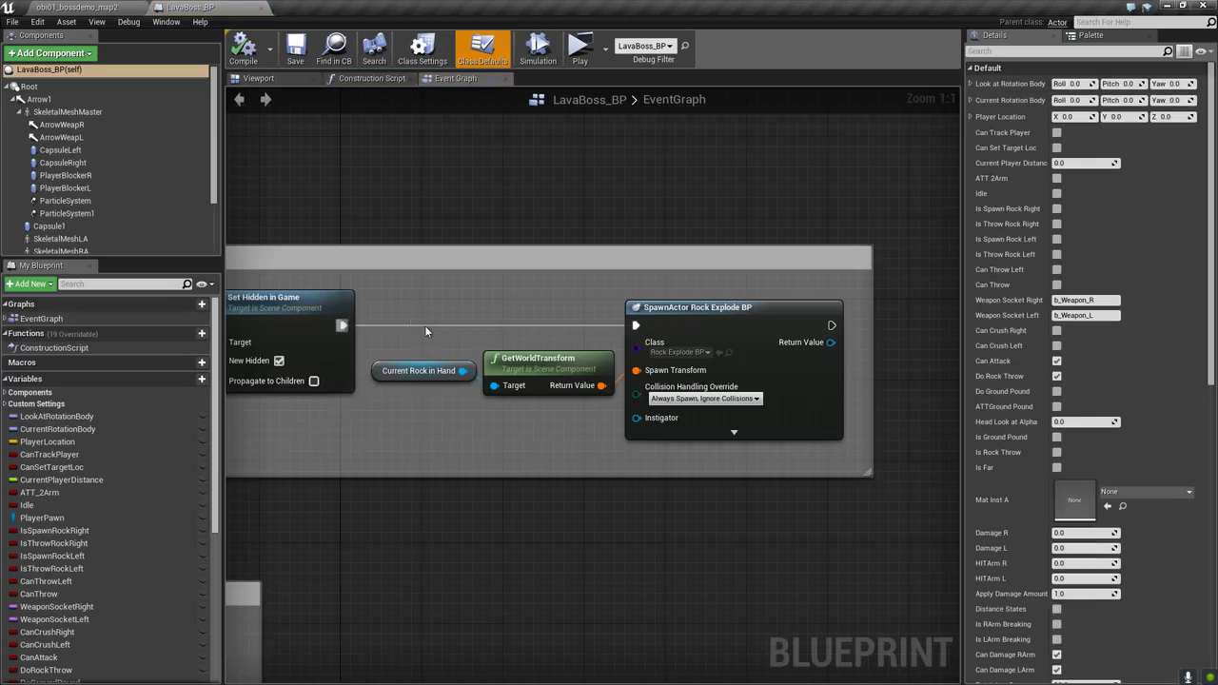
pyautogui.click(258, 78)
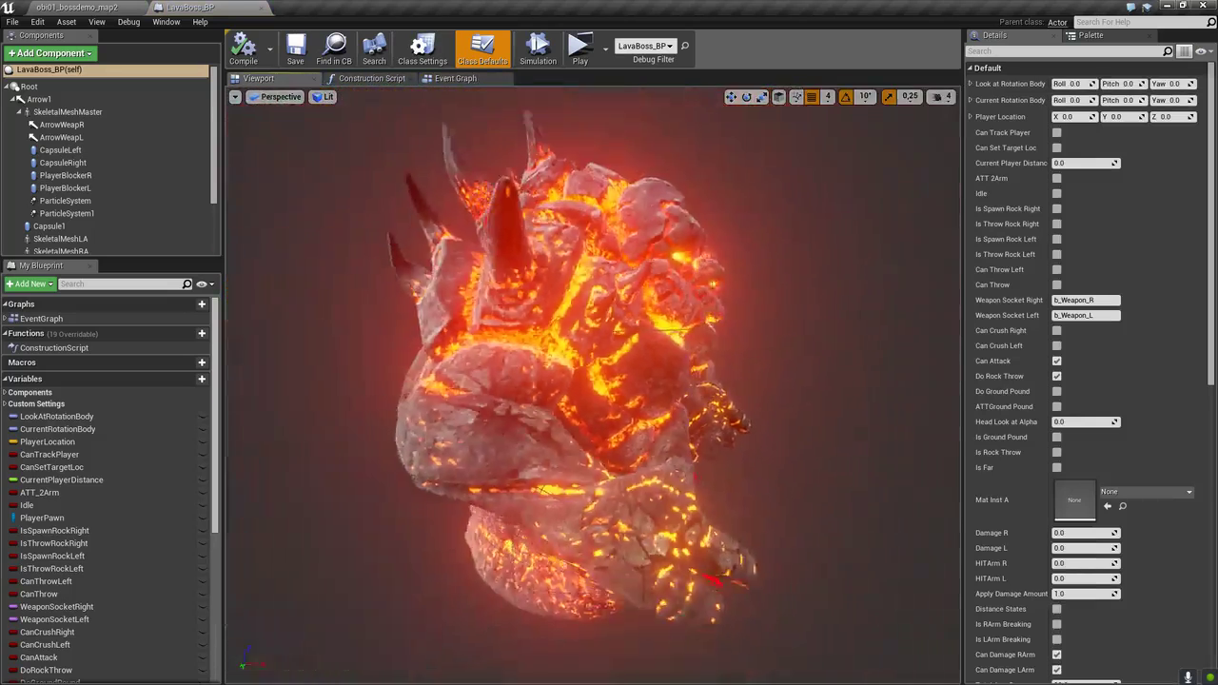
# Set the Y location of the offset SkeletalMeshLA component to 0 cm
pyautogui.click(824, 303)
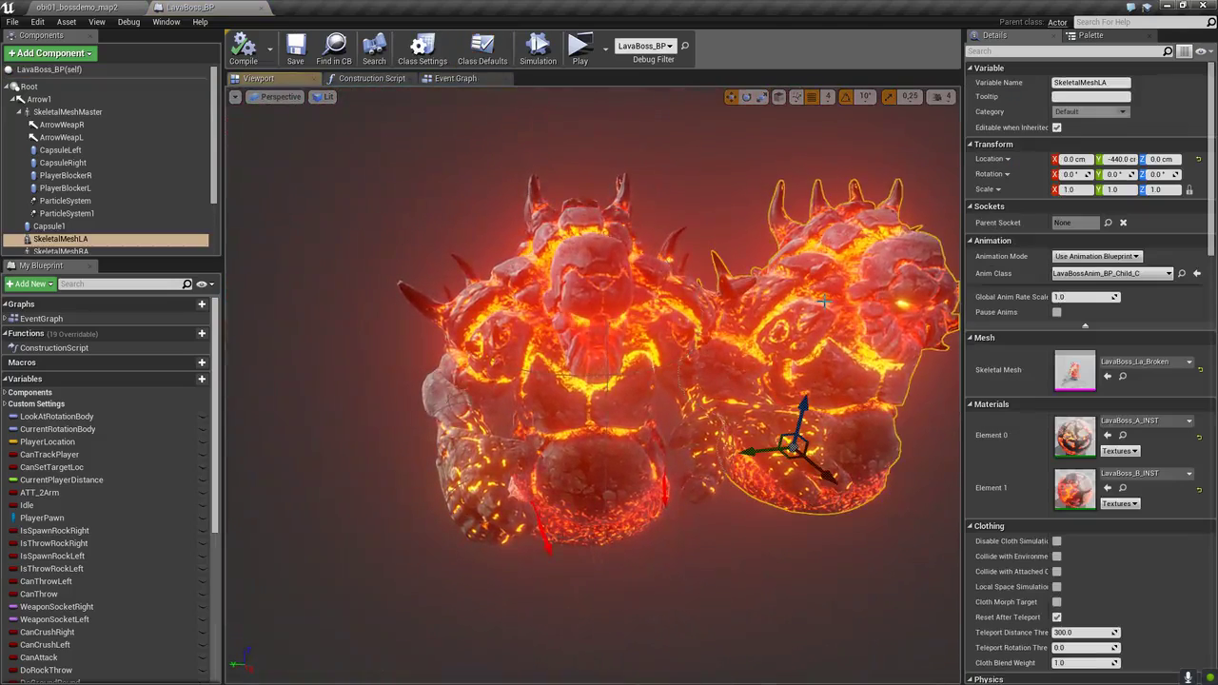
pyautogui.click(1118, 159)
pyautogui.write('0')
pyautogui.press('Return')
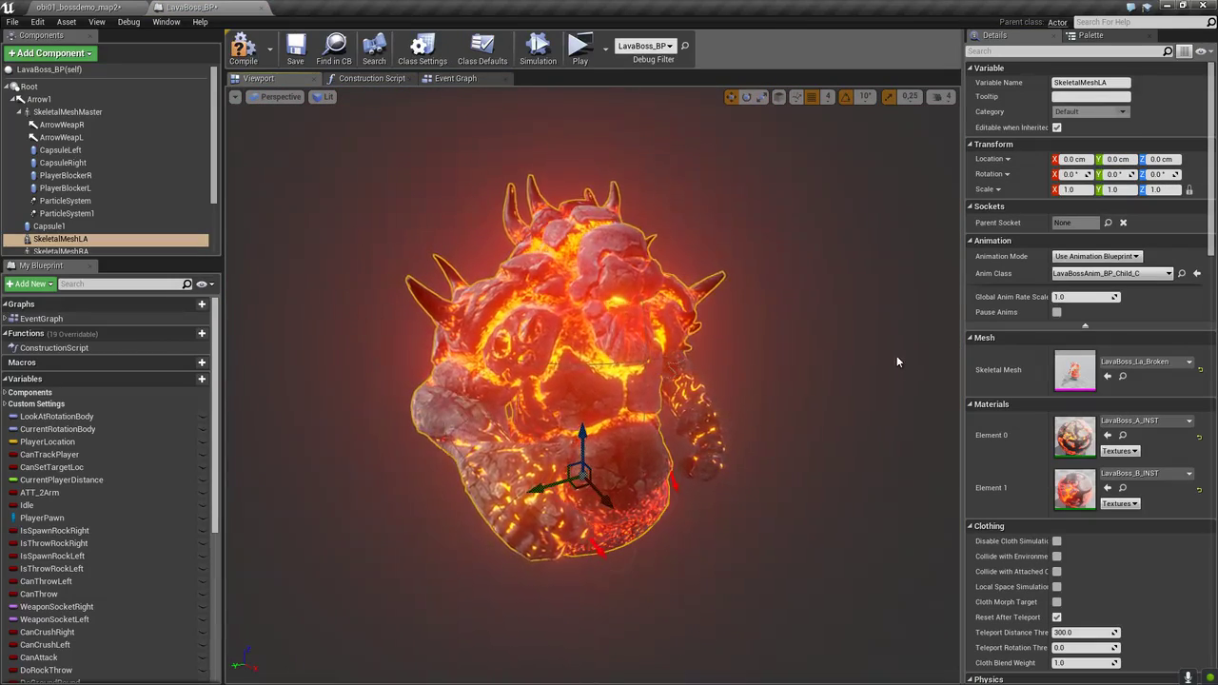
# Turn off Hidden in Game for SkeletalMeshLA, then compile, save and close LavaBoss_BP
pyautogui.scroll(-4, 1085, 428)
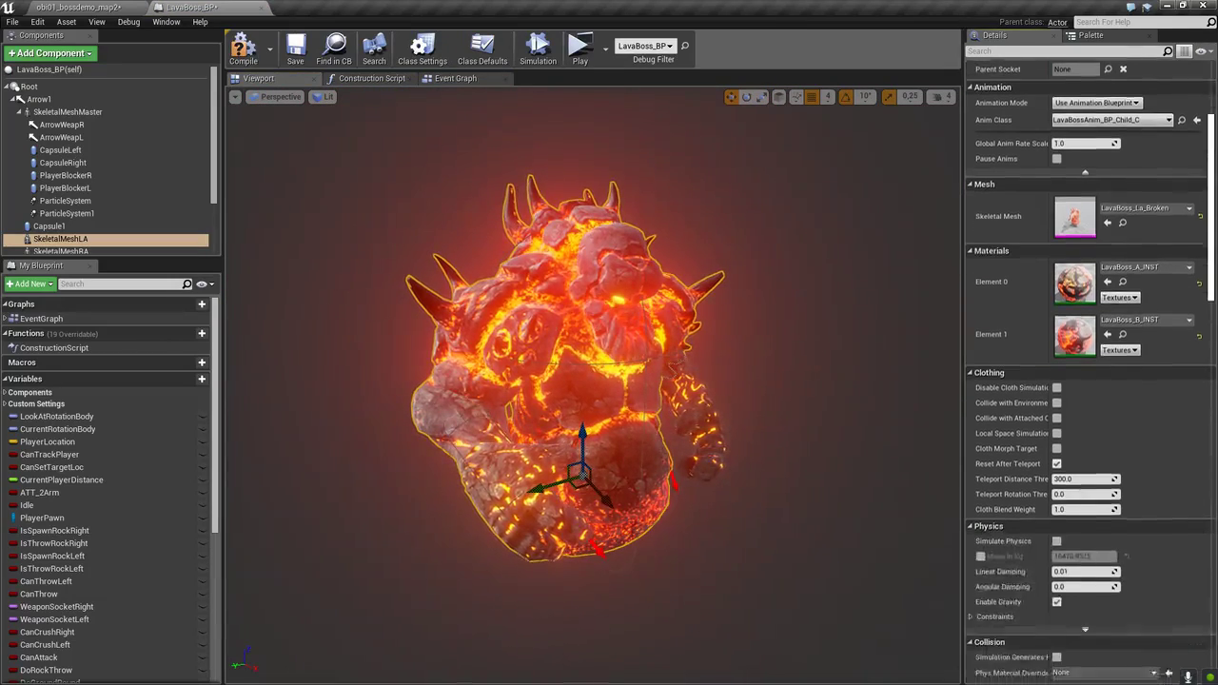
pyautogui.scroll(-8, 1085, 428)
pyautogui.scroll(-8, 1037, 407)
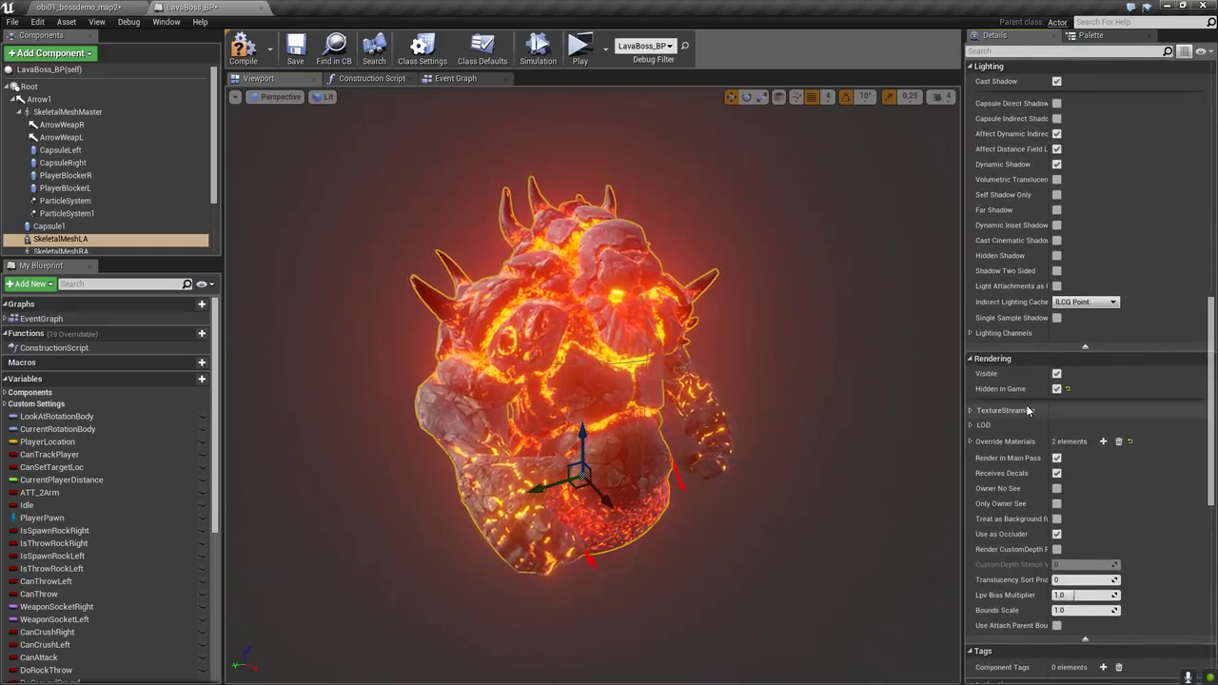
pyautogui.click(1056, 388)
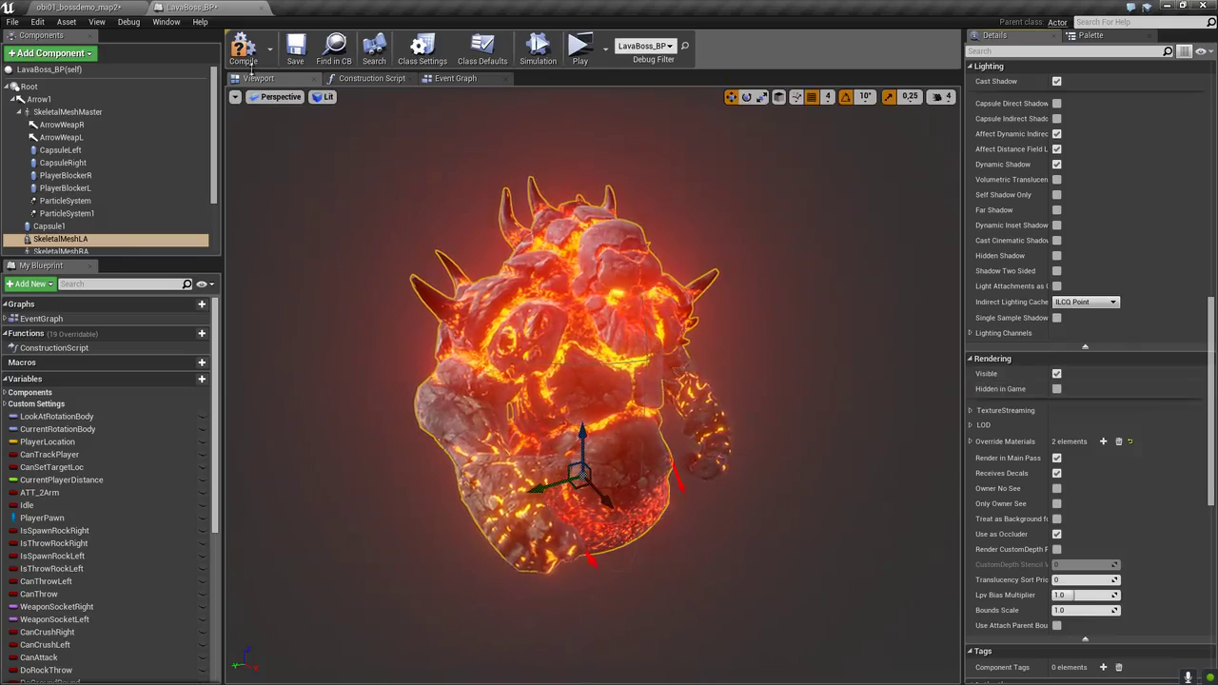
pyautogui.click(291, 48)
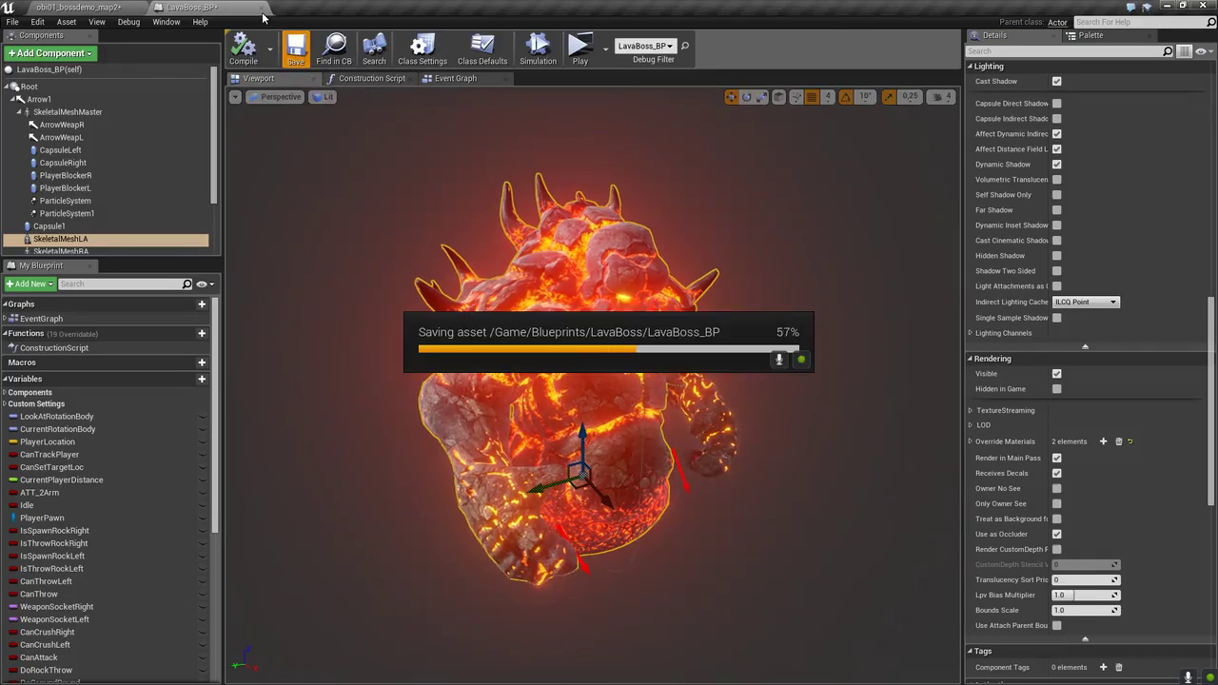
pyautogui.click(262, 10)
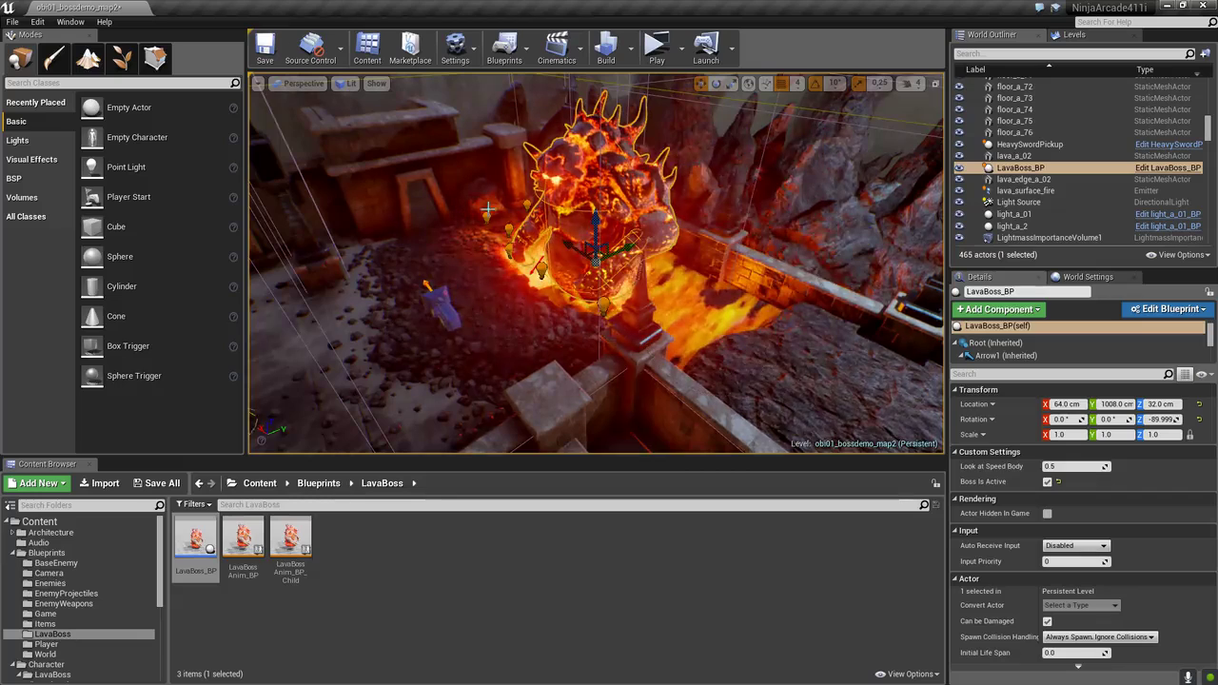
# Deselect the lava boss in the level and save the obi01_bossdemo_map2 level
pyautogui.moveTo(522, 257); pyautogui.dragTo(539, 337, button='right')
pyautogui.press('Escape')
pyautogui.hotkey('ctrl', 's')
pyautogui.press('w')
pyautogui.press('w')
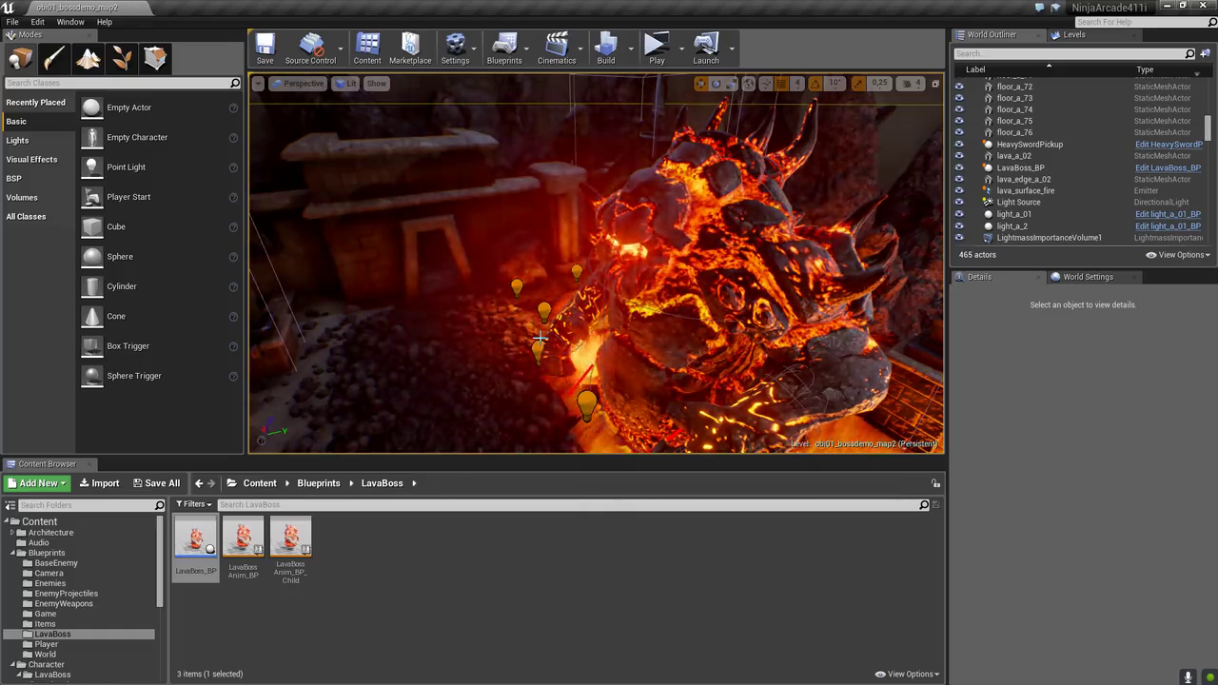
pyautogui.moveTo(552, 289); pyautogui.dragTo(572, 255, button='right')
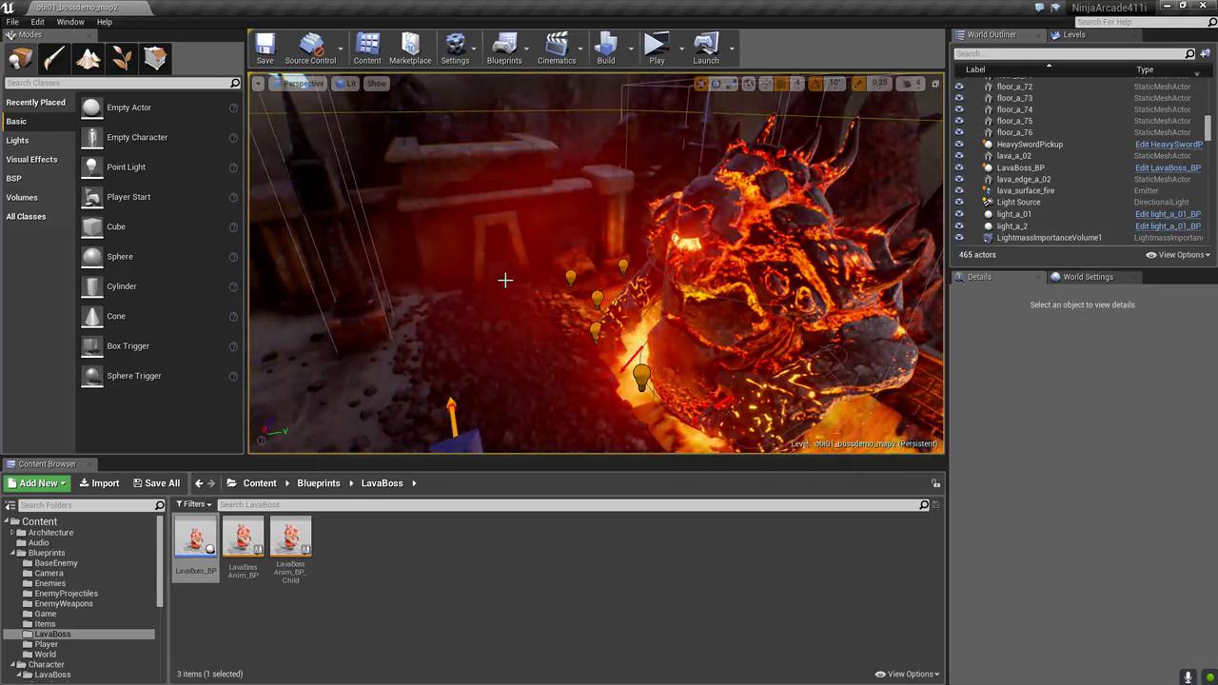
pyautogui.moveTo(505, 279); pyautogui.dragTo(517, 279, button='right')
# Open the AnimImports folder under Character/LavaBoss/Animations to show the boss's imported animations
pyautogui.click(377, 572)
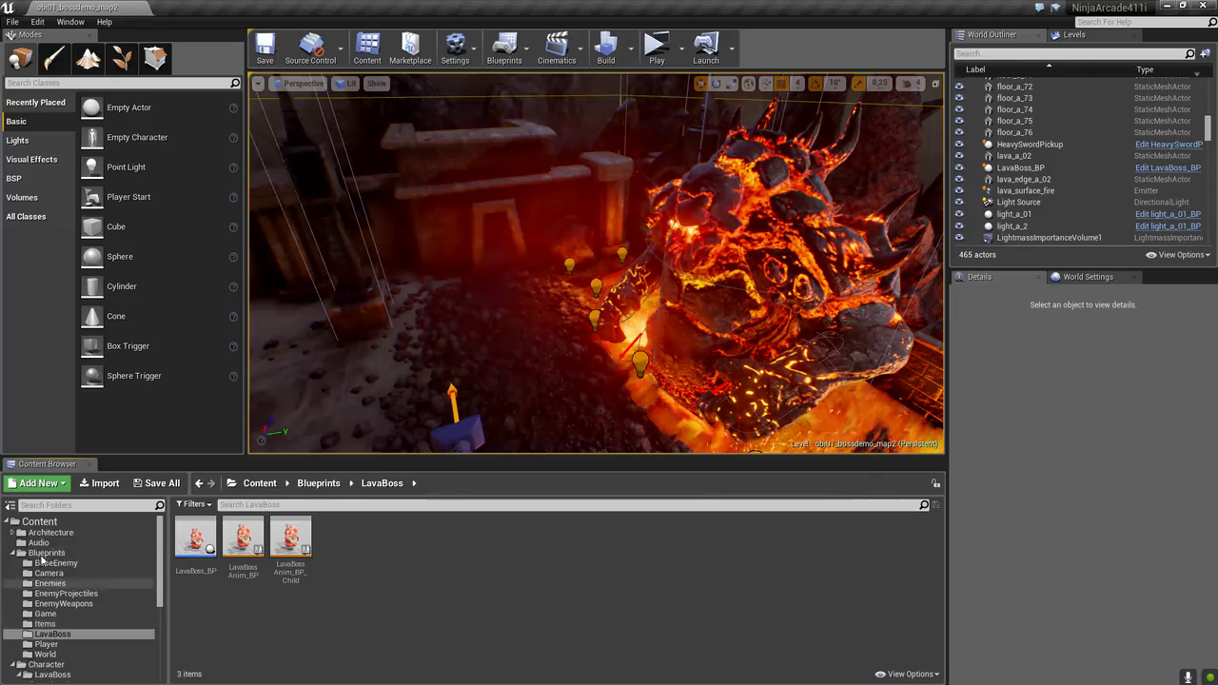
pyautogui.scroll(-3, 57, 628)
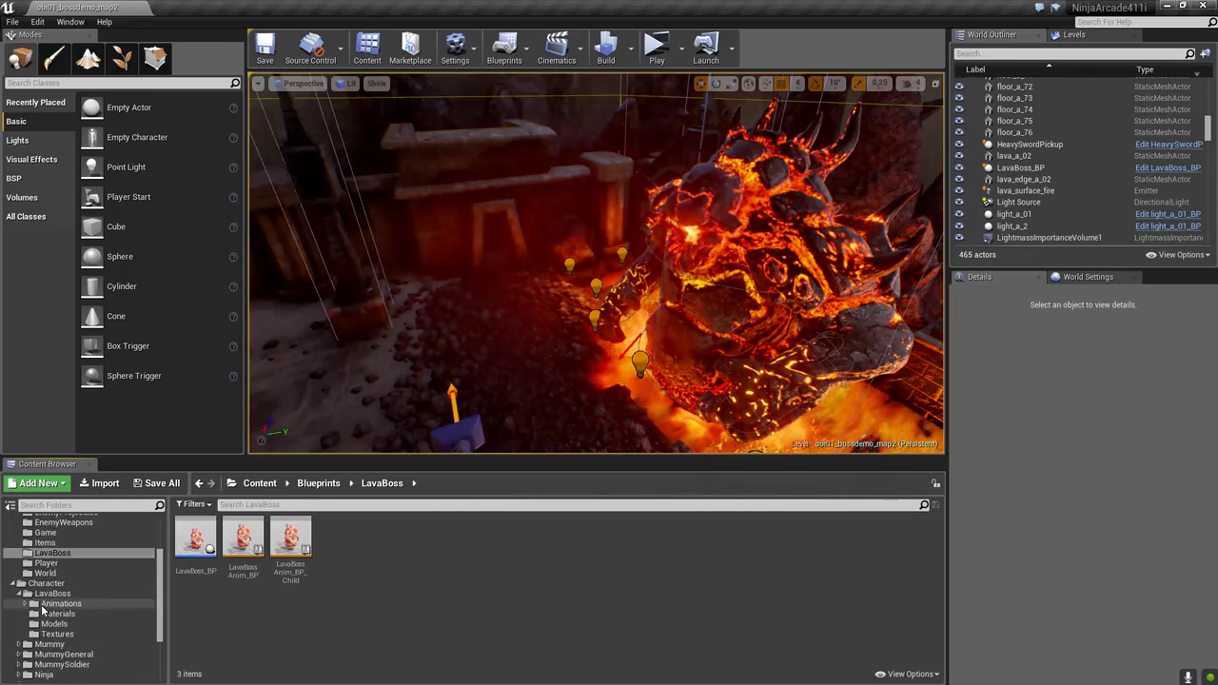
pyautogui.click(61, 603)
pyautogui.click(27, 603)
pyautogui.click(68, 613)
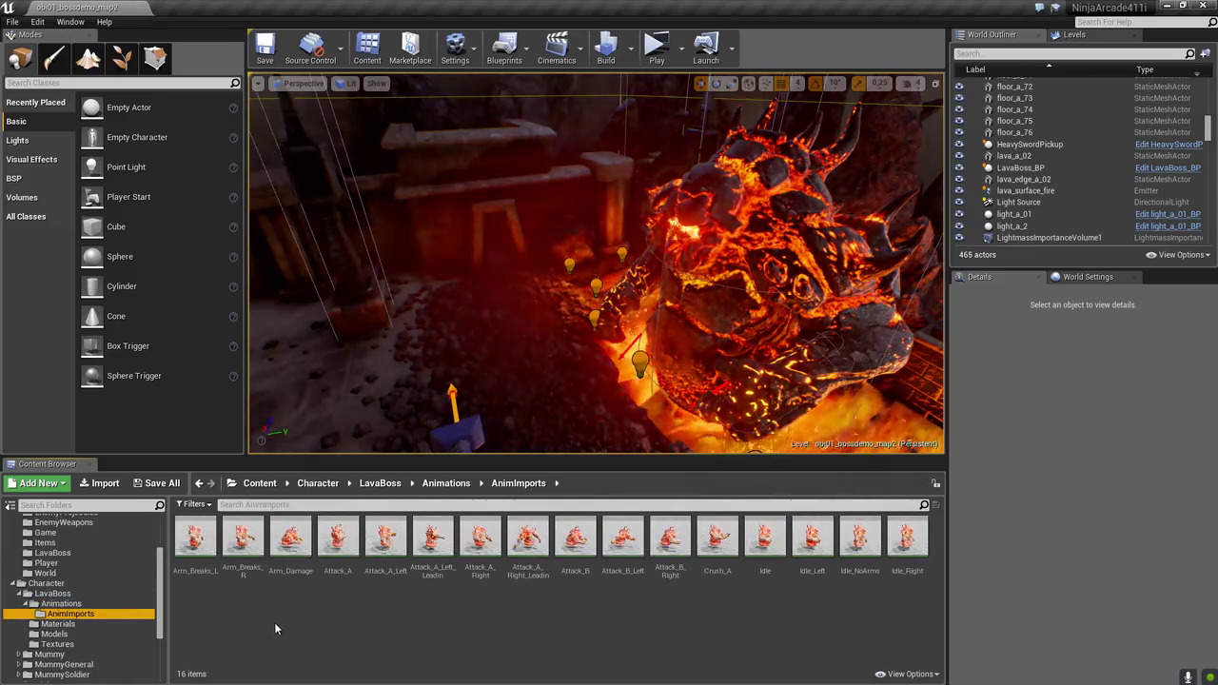
pyautogui.click(265, 616)
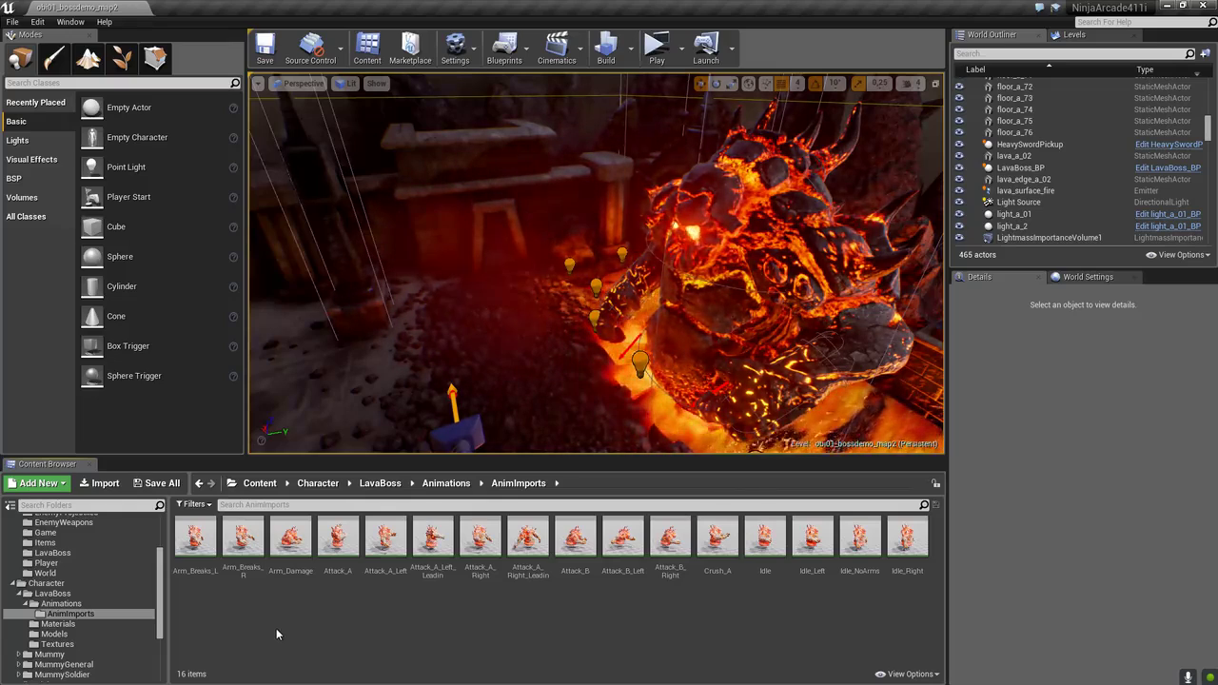
# Play the level in a game preview and run the ninja to the lava boss to watch its attacks
pyautogui.moveTo(536, 354); pyautogui.dragTo(469, 403, button='right')
pyautogui.press('s')
pyautogui.moveTo(557, 299); pyautogui.dragTo(557, 287, button='right')
pyautogui.press('w')
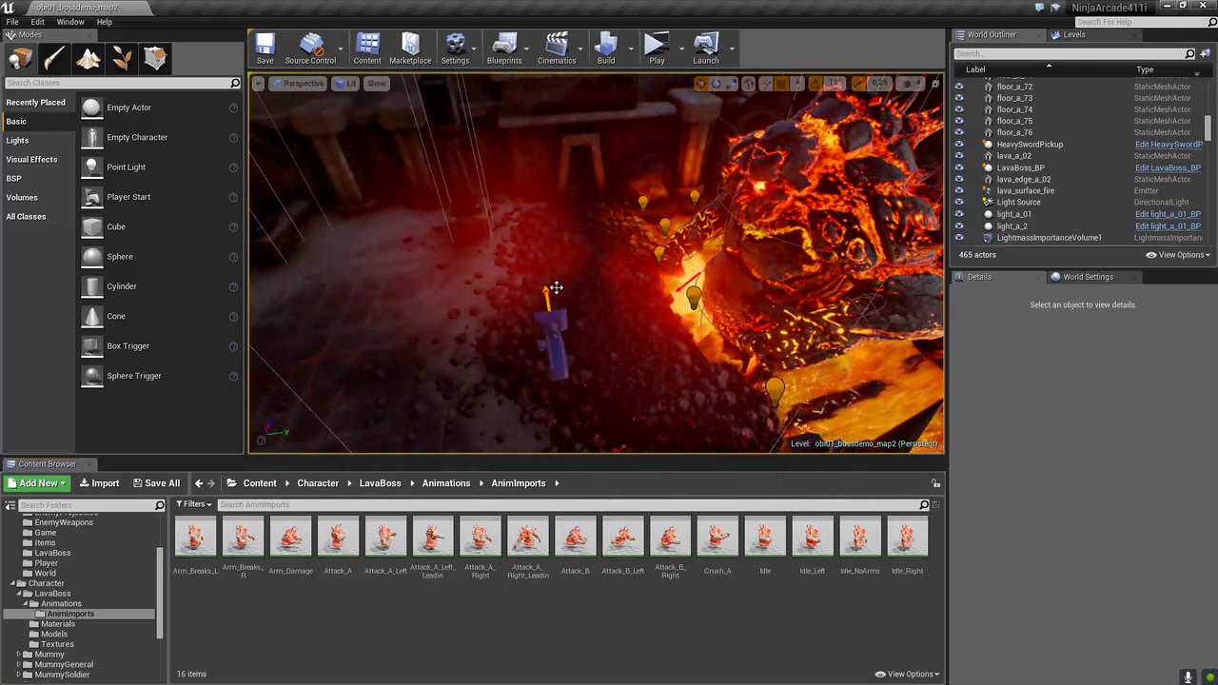
pyautogui.moveTo(557, 287); pyautogui.dragTo(554, 318, button='right')
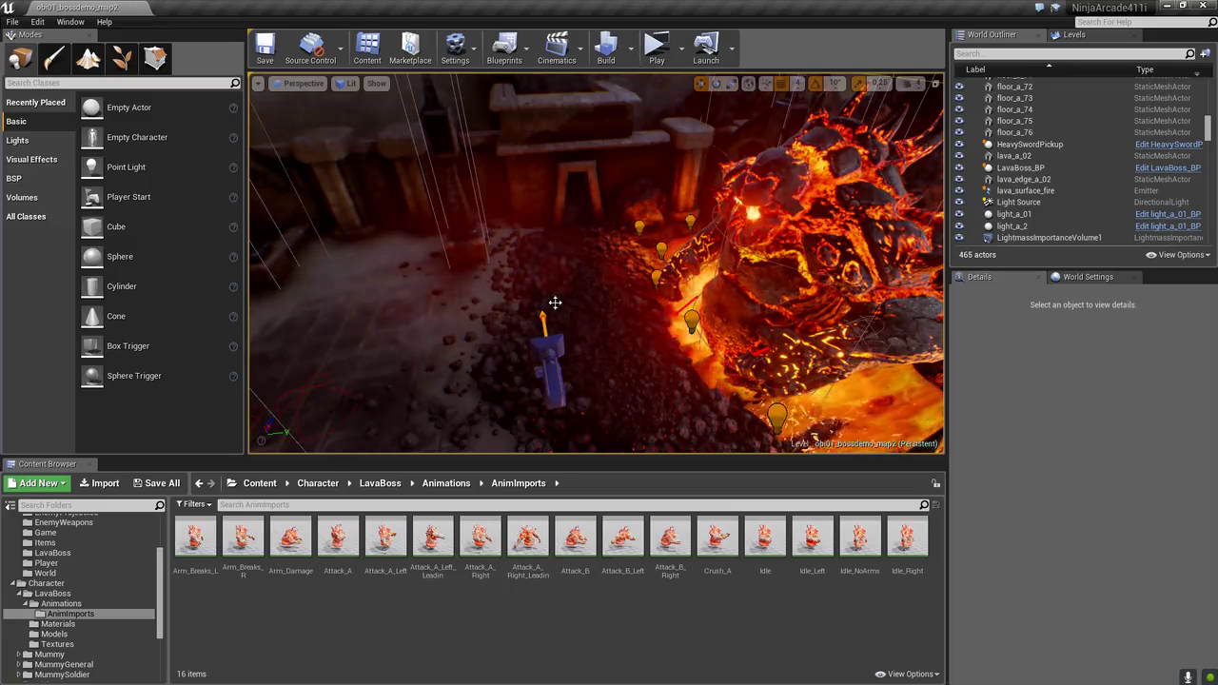
pyautogui.click(656, 45)
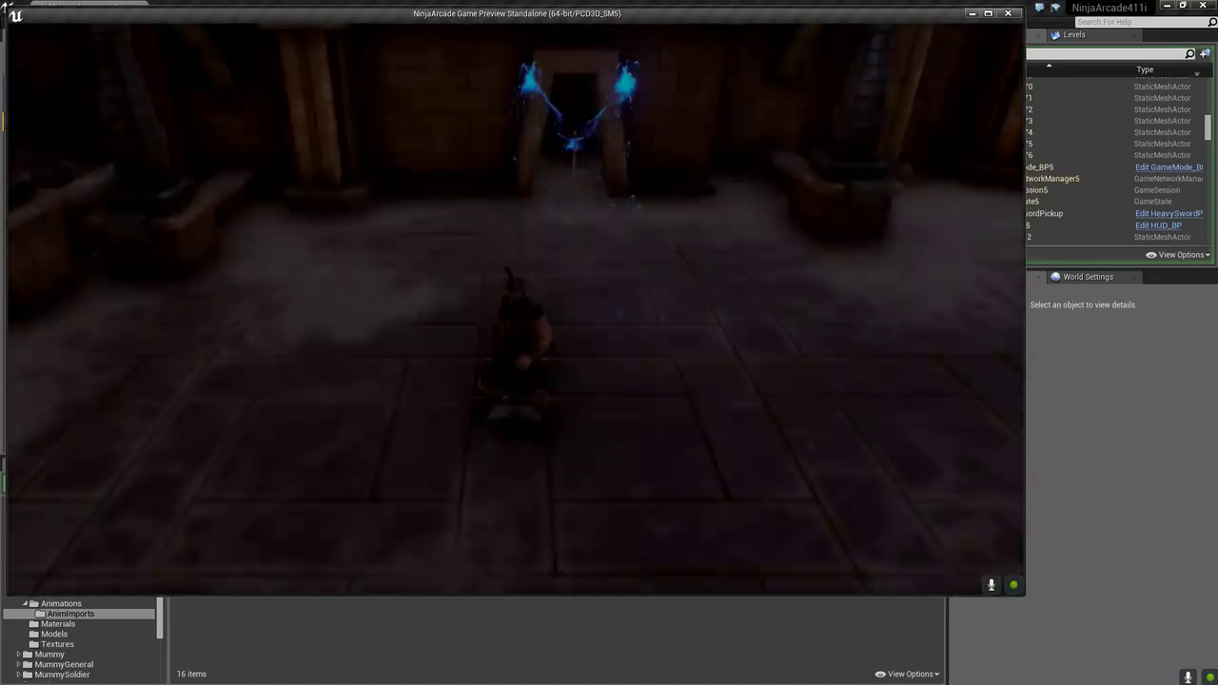
pyautogui.press('d')
pyautogui.press('d')
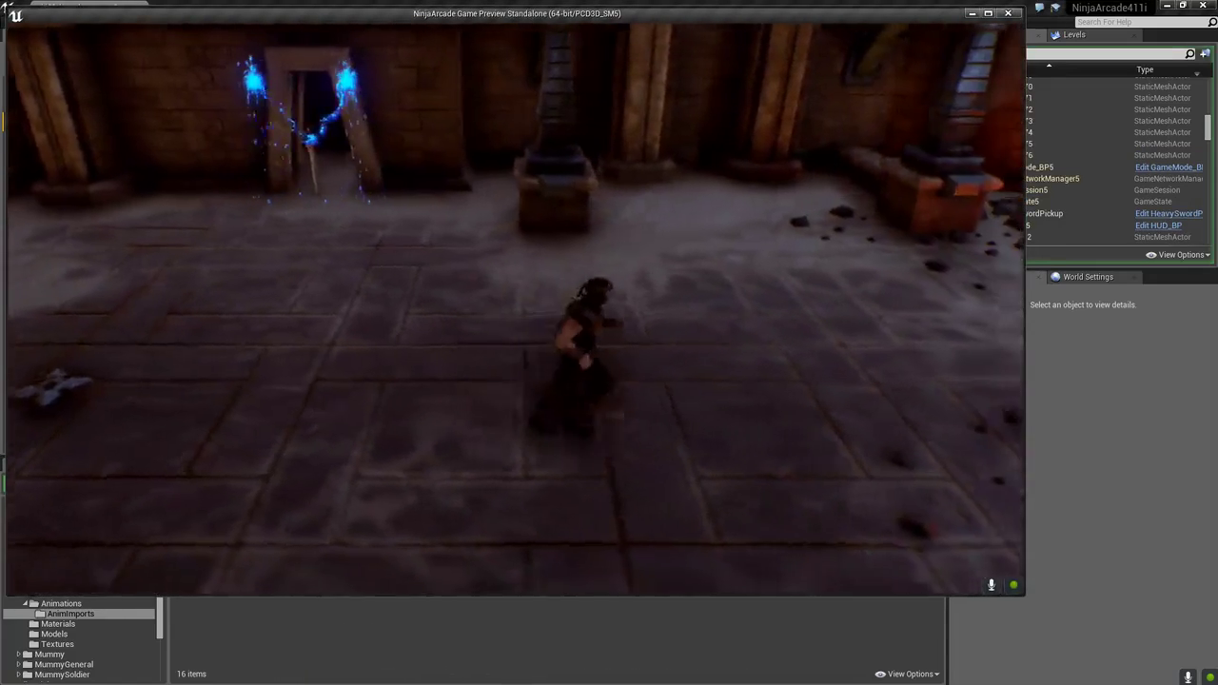
pyautogui.press('d')
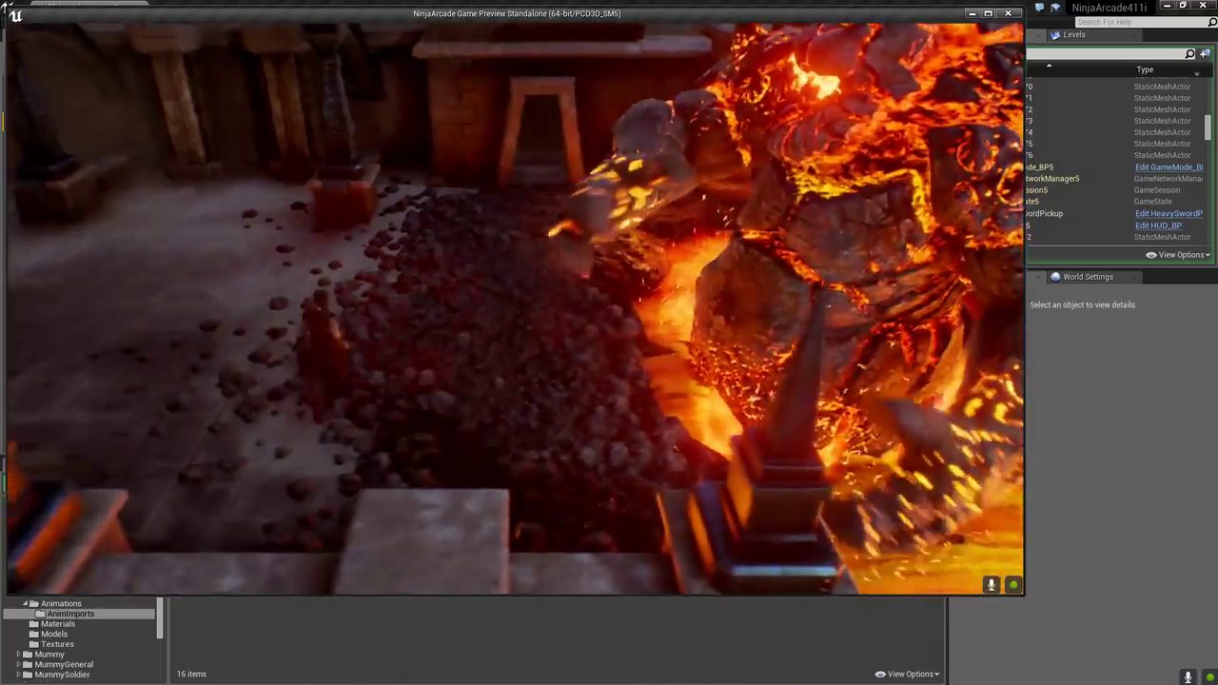
pyautogui.press('a')
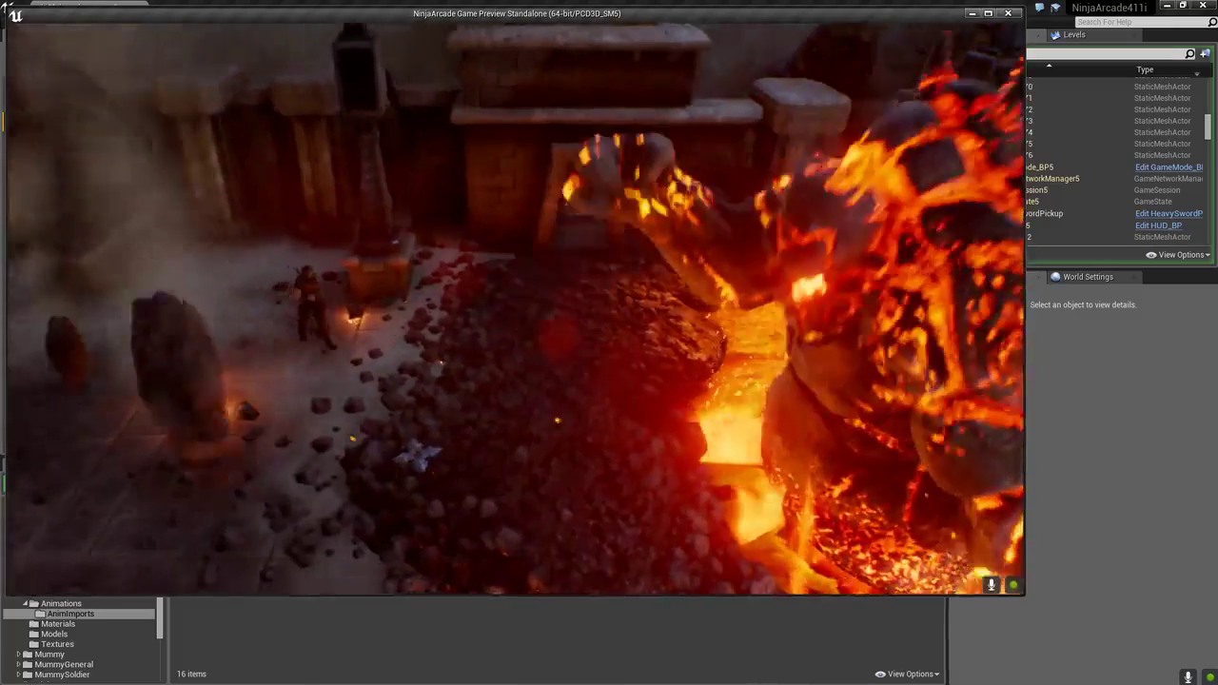
# End the running game preview, play the level again with the ninja facing the lava boss, and exit after watching the fight
pyautogui.press('Escape')
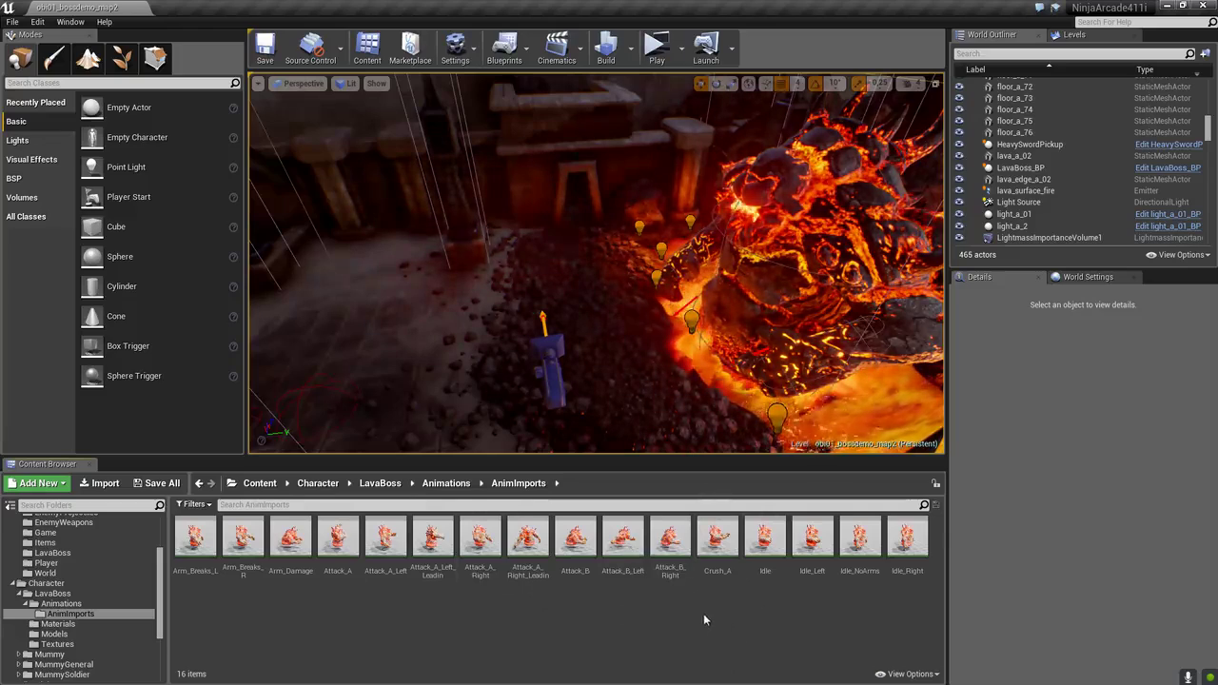
pyautogui.click(654, 53)
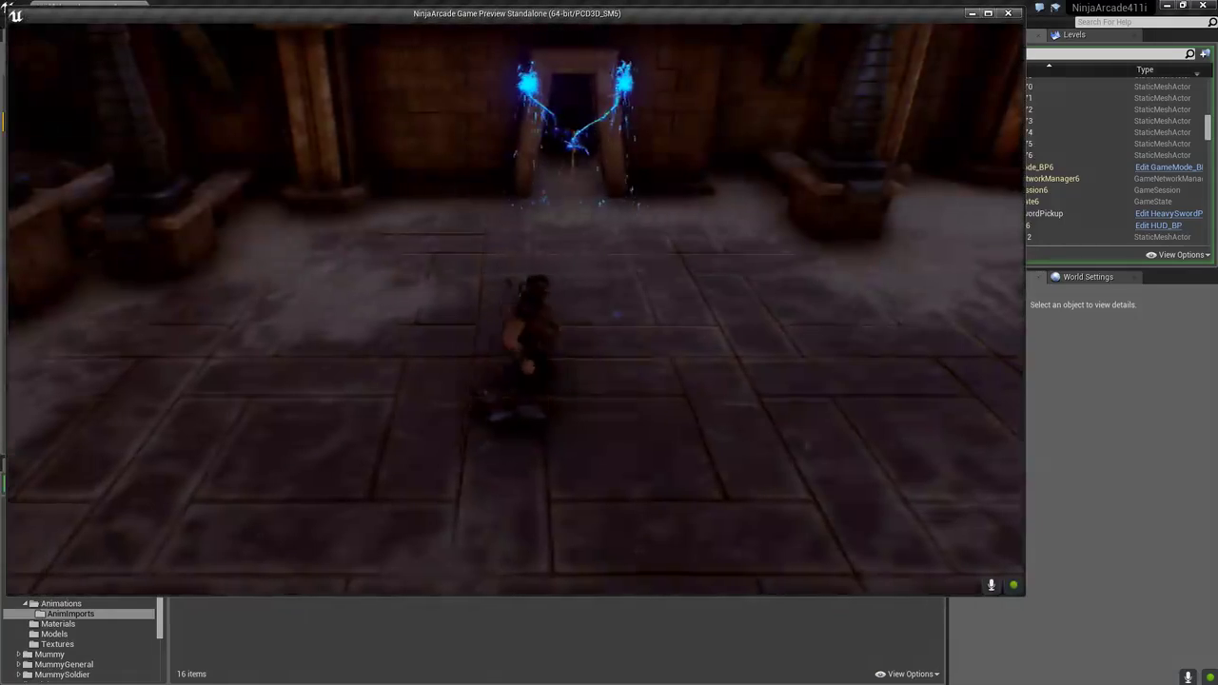
pyautogui.press('d')
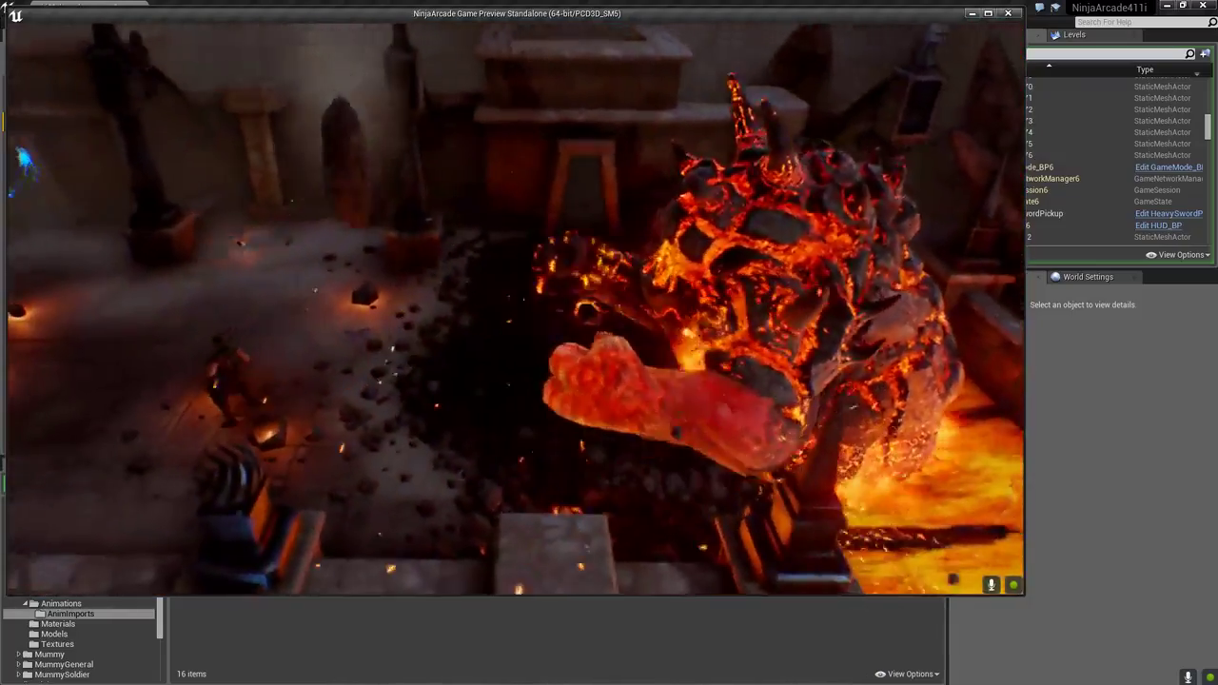
pyautogui.press('Escape')
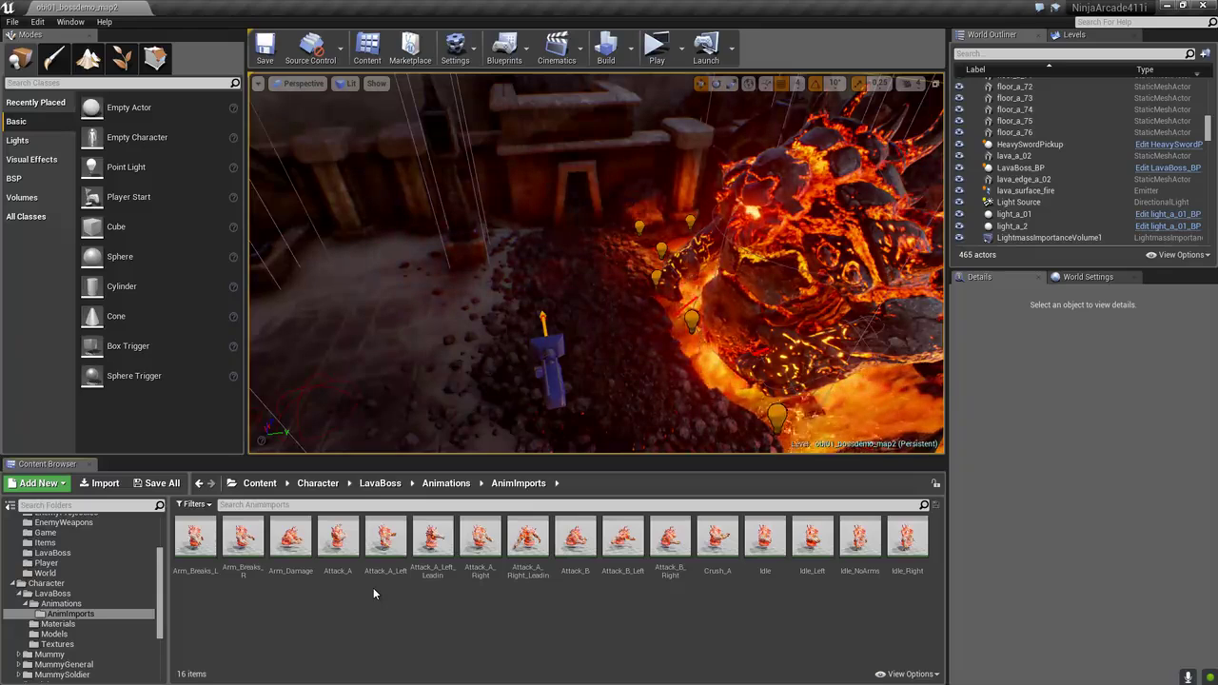
pyautogui.moveTo(160, 561)
pyautogui.mouseDown()
pyautogui.moveTo(160, 584)
pyautogui.moveTo(160, 545)
pyautogui.moveTo(160, 569)
pyautogui.mouseUp()
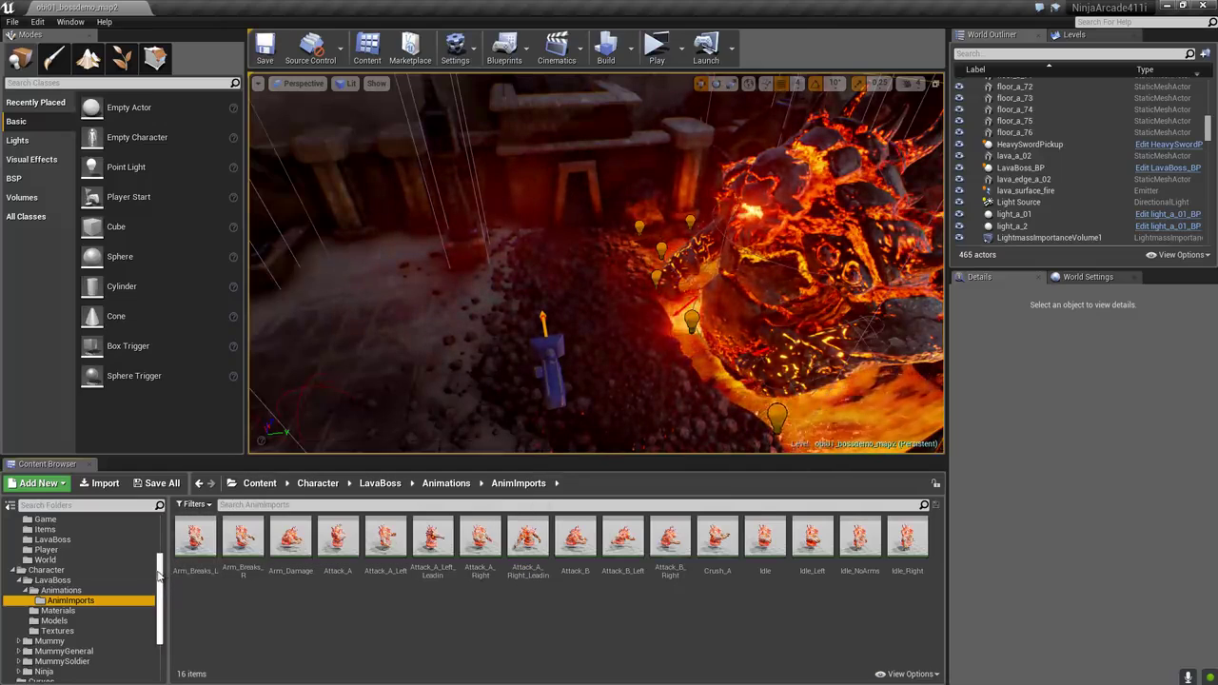
pyautogui.moveTo(167, 576)
pyautogui.mouseDown()
pyautogui.moveTo(166, 537)
pyautogui.moveTo(164, 563)
pyautogui.mouseUp()
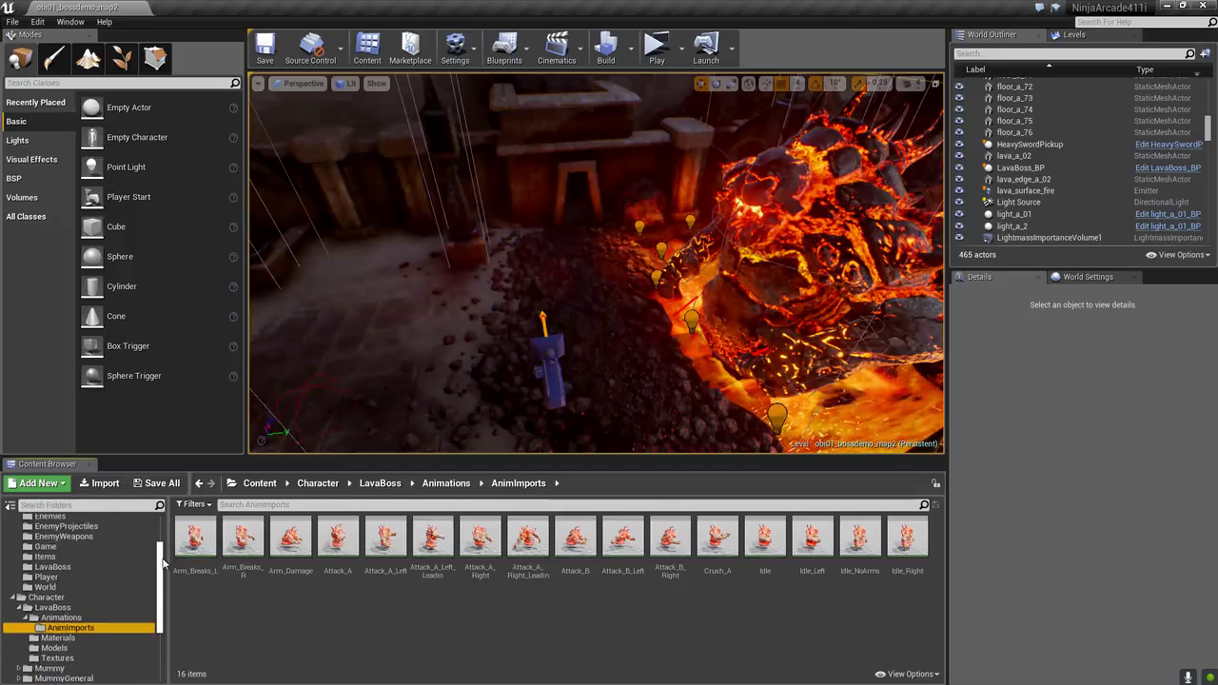
pyautogui.moveTo(164, 563); pyautogui.dragTo(163, 542)
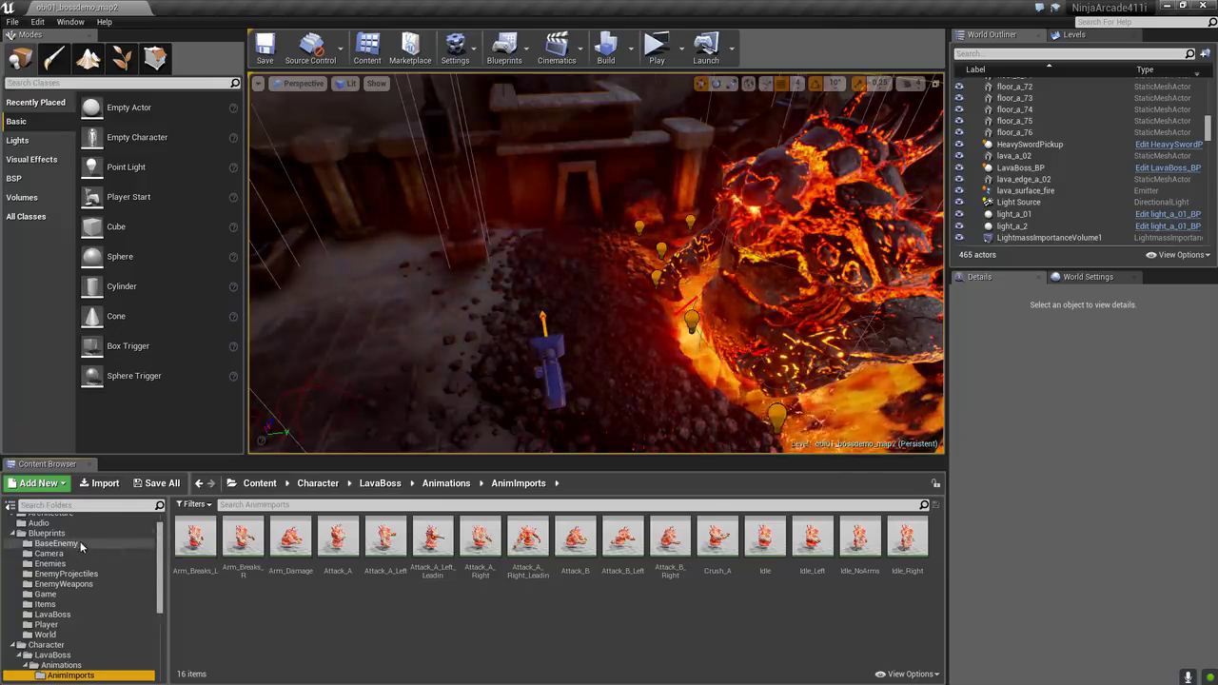
pyautogui.moveTo(605, 278)
pyautogui.mouseDown(button='right')
pyautogui.moveTo(693, 282)
pyautogui.moveTo(607, 255)
pyautogui.mouseUp(button='right')
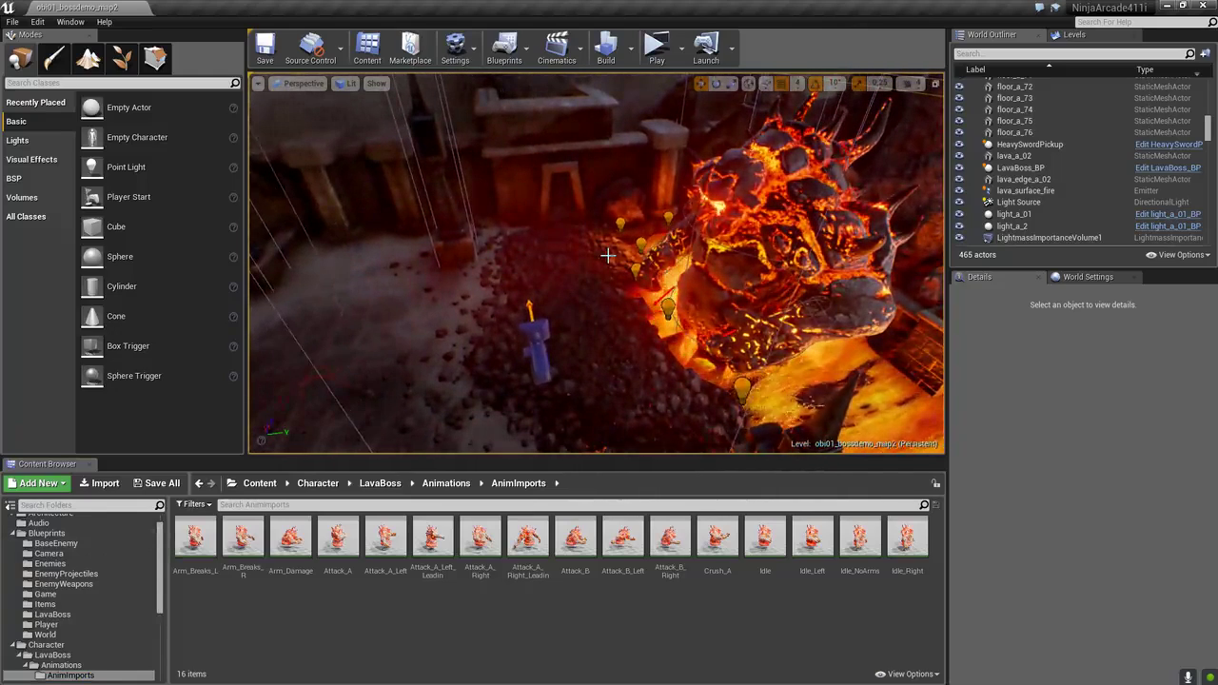